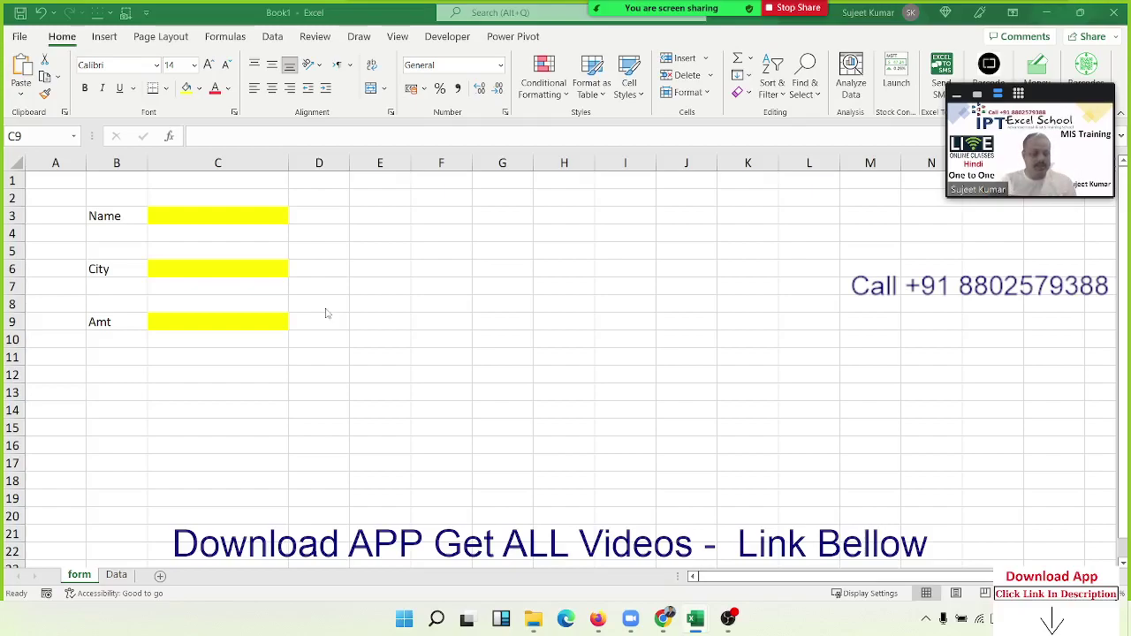
Inspect the yellow Name (C3), City (C6) and Amt (C9) input cells on the form sheet.
left_click(200, 216, "ctrl")
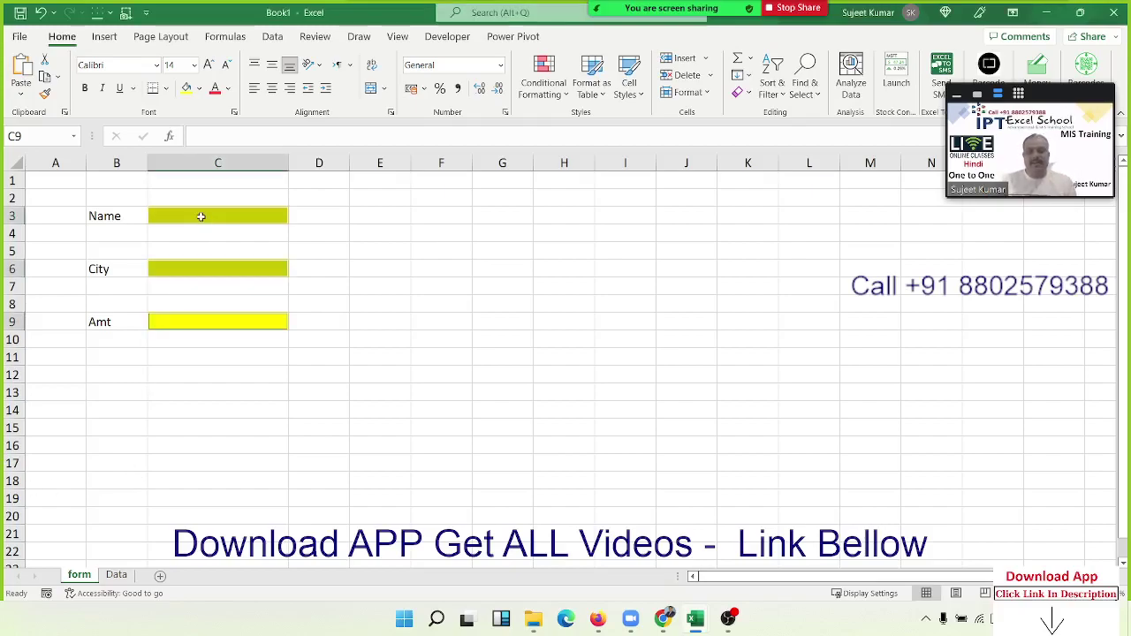
left_click(281, 464)
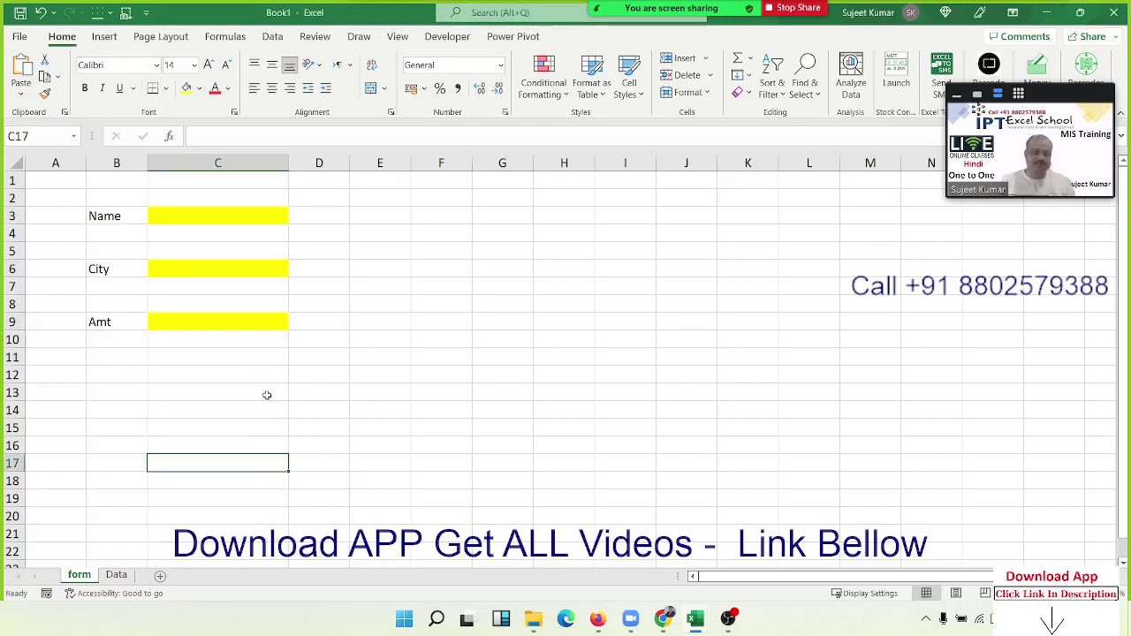
left_click(254, 357)
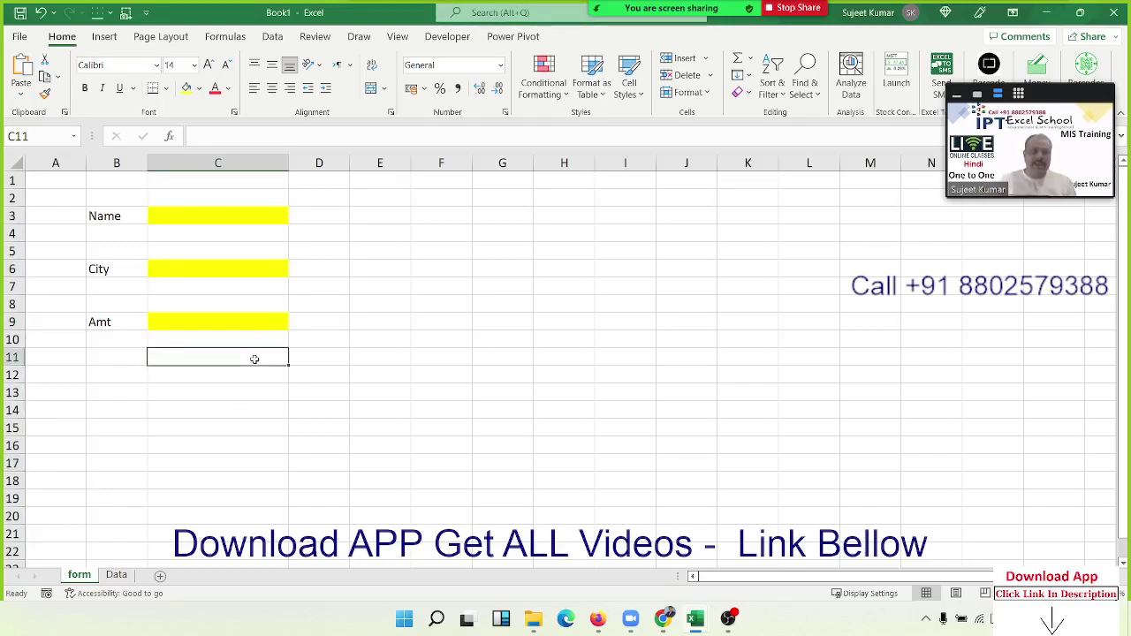
left_click(247, 218)
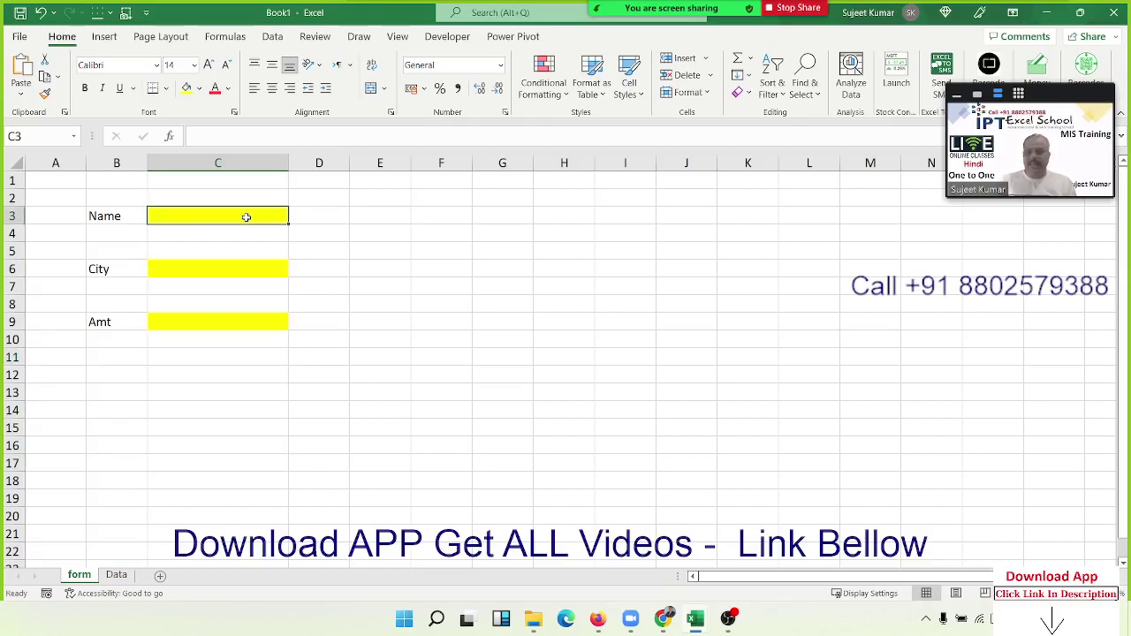
left_click(213, 273)
left_click(208, 317)
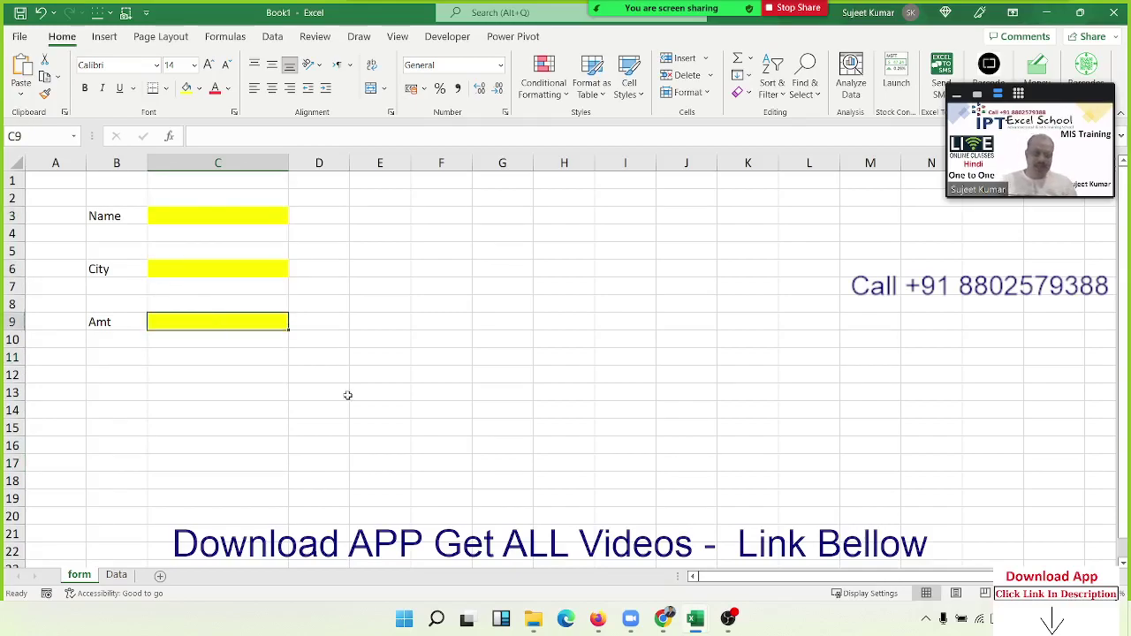
left_click_drag(311, 357, 389, 394)
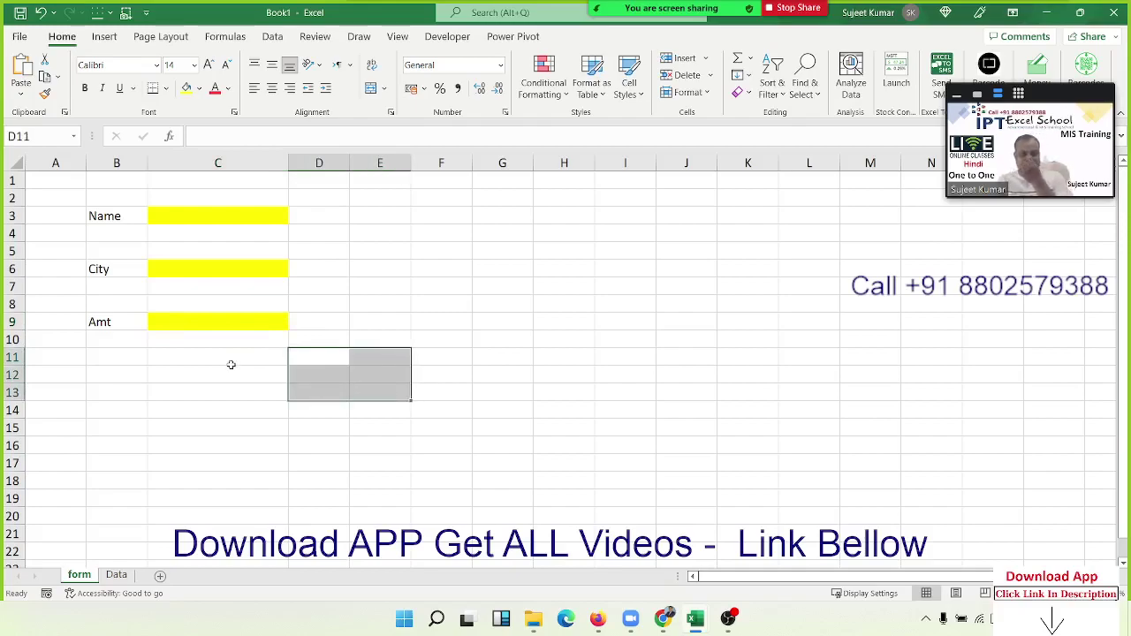
Review the Data sheet's ID, Date, Time and GST header cells.
left_click(132, 575)
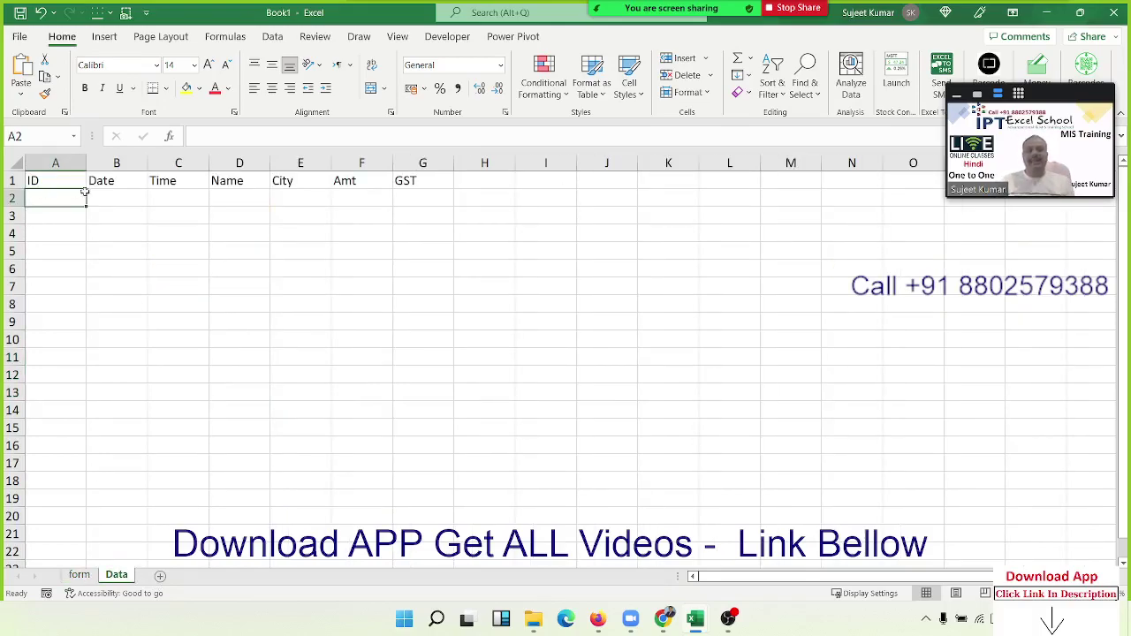
left_click_drag(36, 194, 154, 191)
left_click(446, 201, "ctrl")
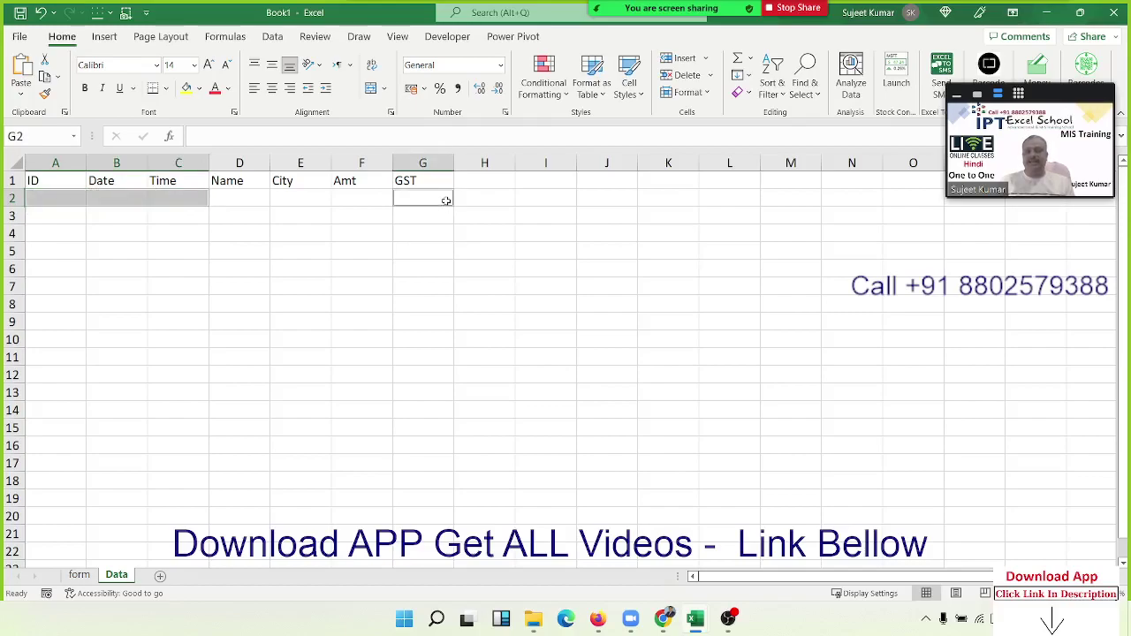
left_click(314, 309)
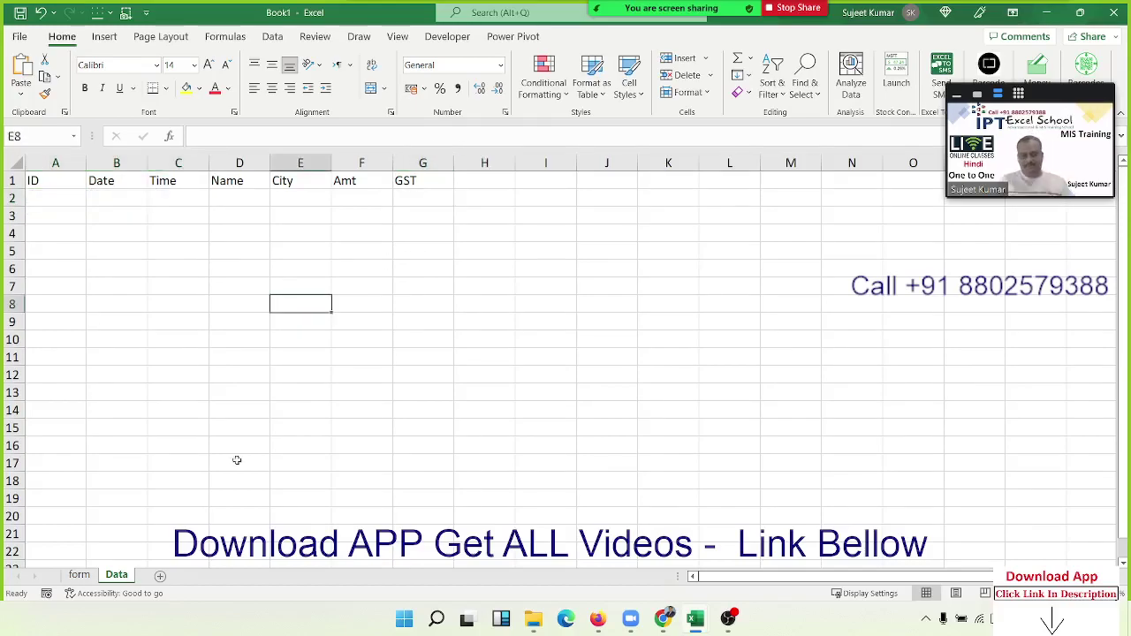
Return to the form sheet and bring up the Developer tools.
left_click(84, 575)
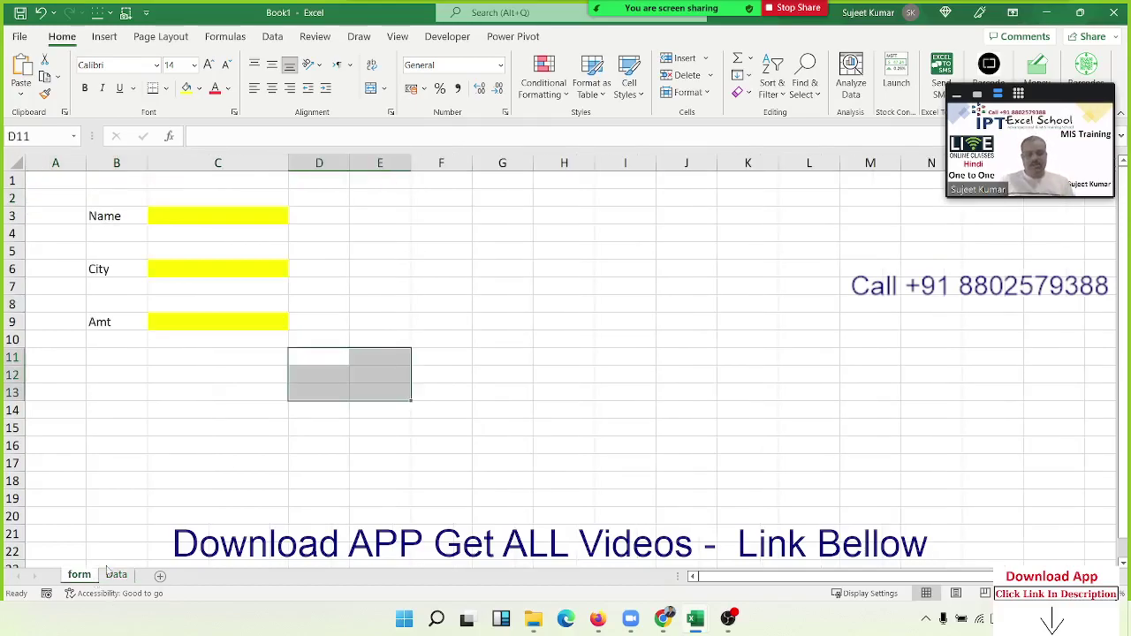
left_click(413, 285)
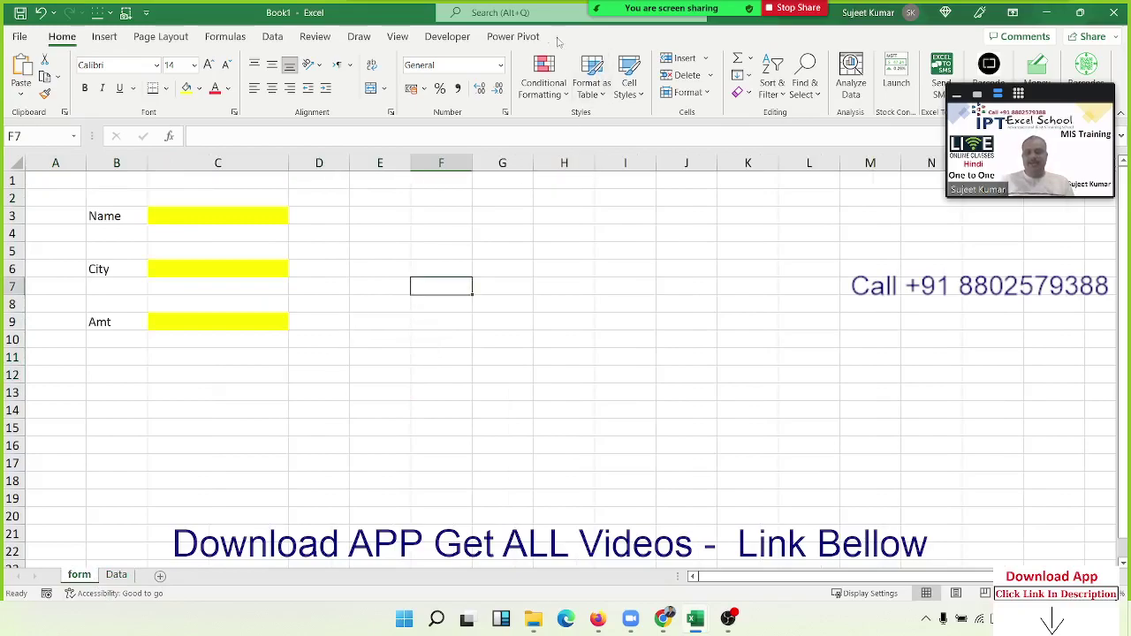
left_click(447, 39)
Delete Module1's old code, tile the VBA editor beside Excel, and create an empty Sub send().
left_click(29, 87)
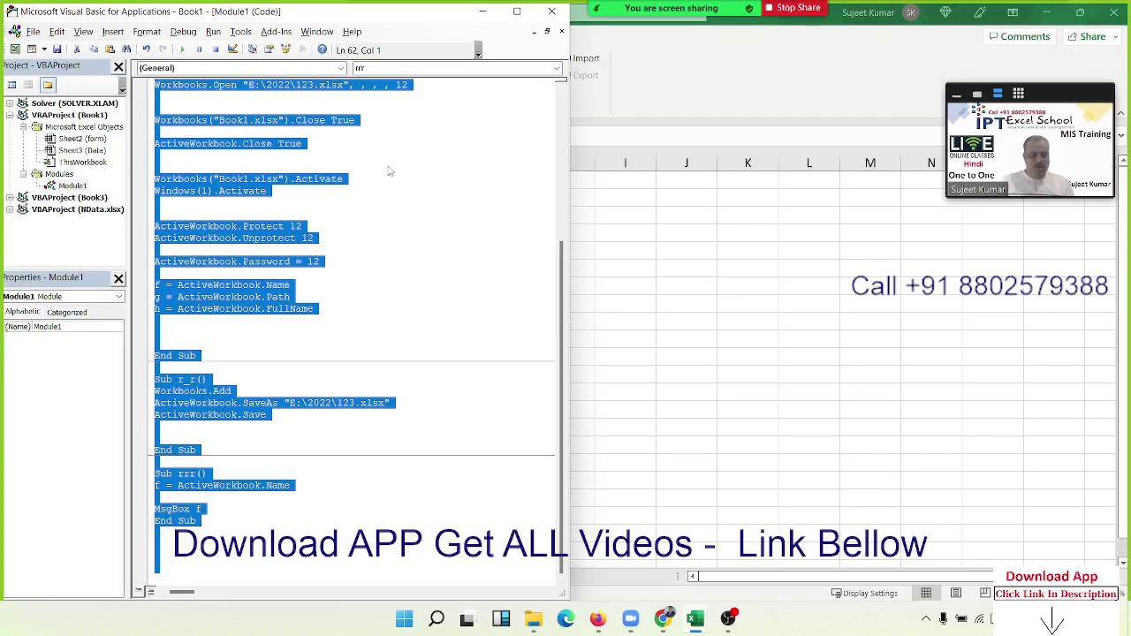
key("Delete")
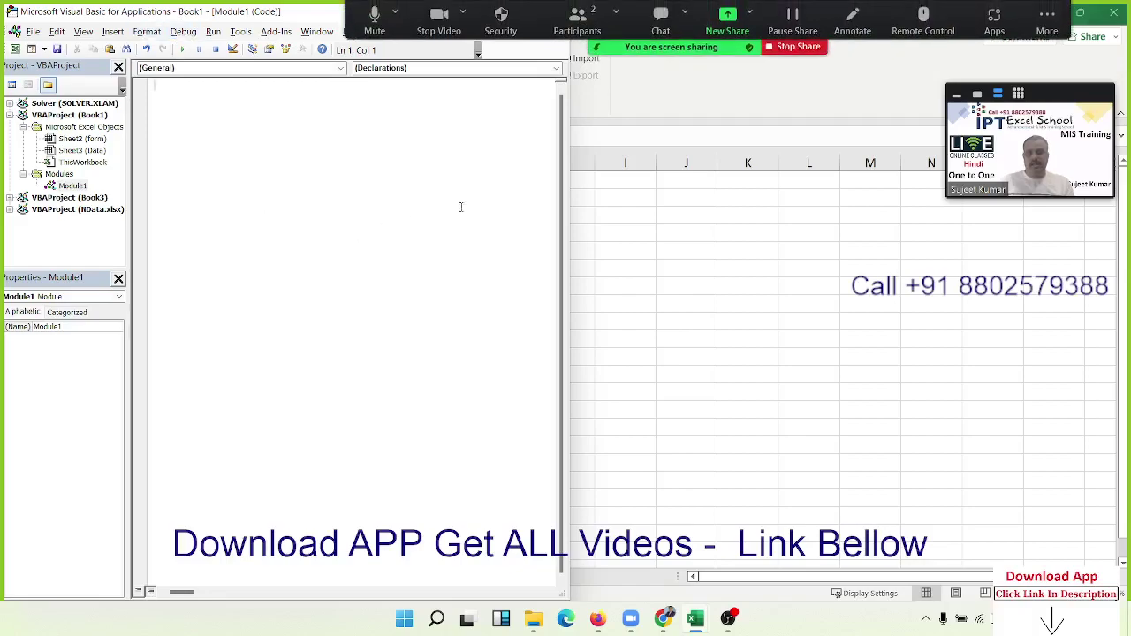
mouse_move(1080, 12)
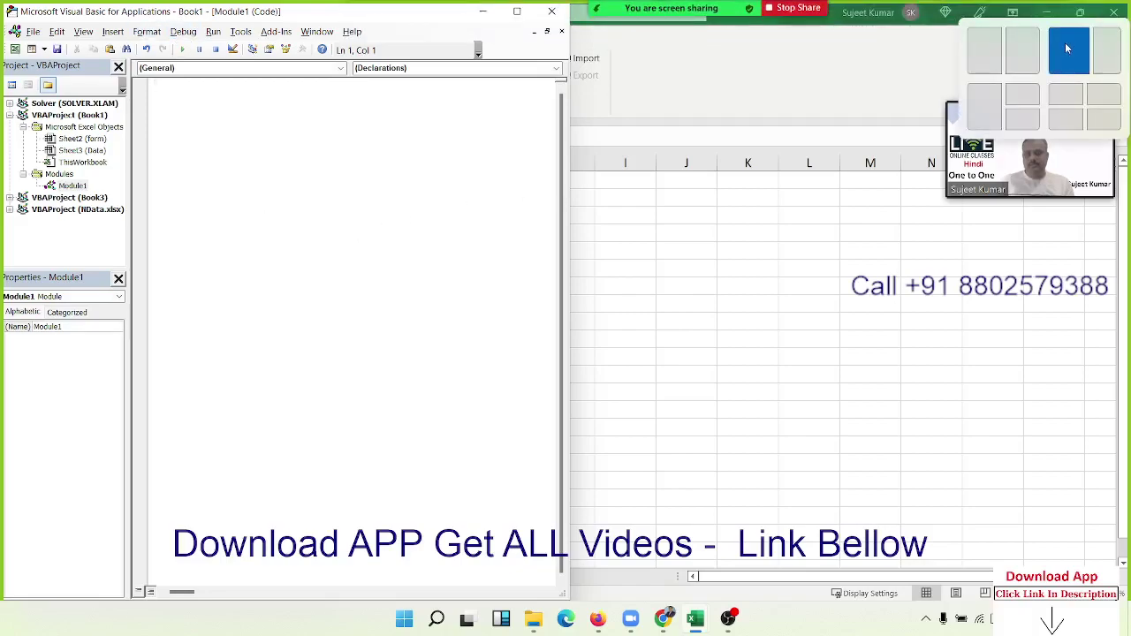
left_click(1024, 50)
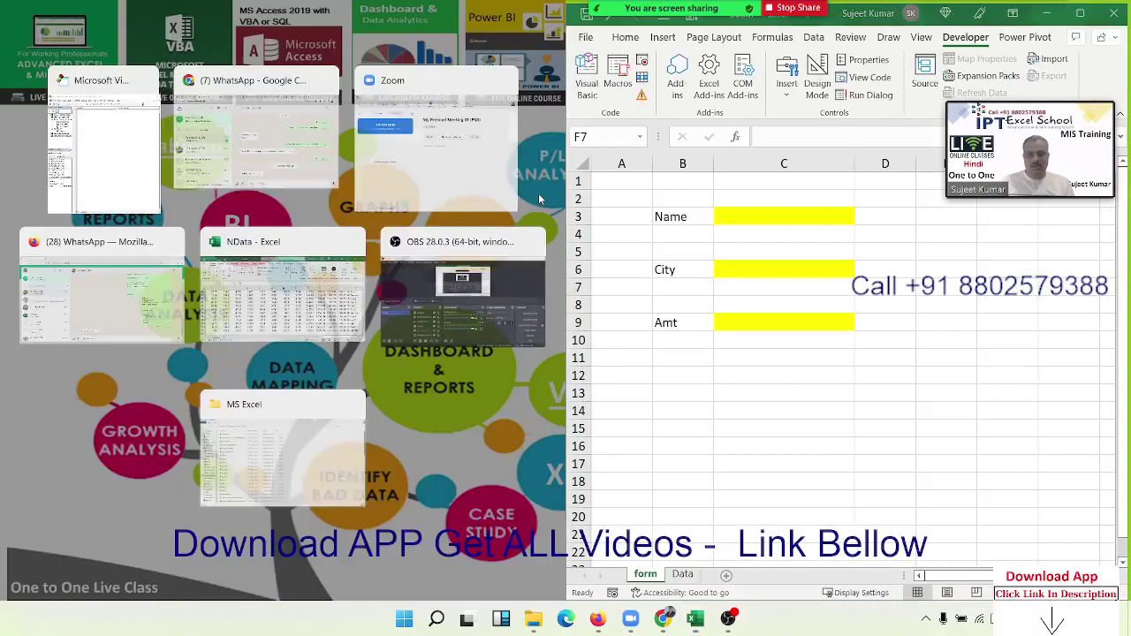
left_click(110, 176)
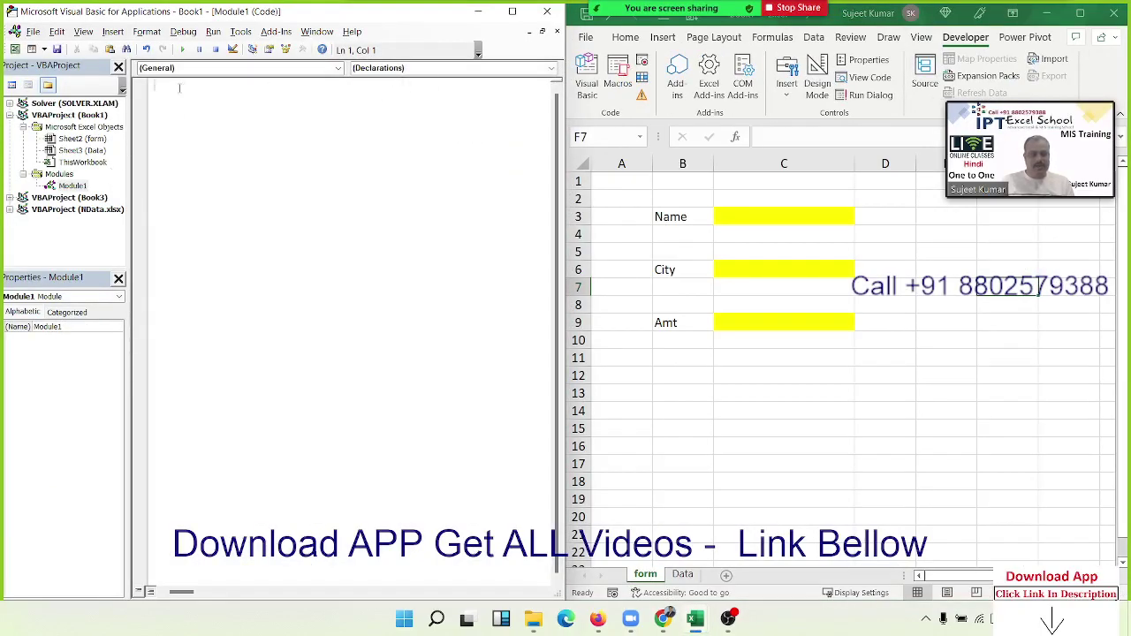
type("sub")
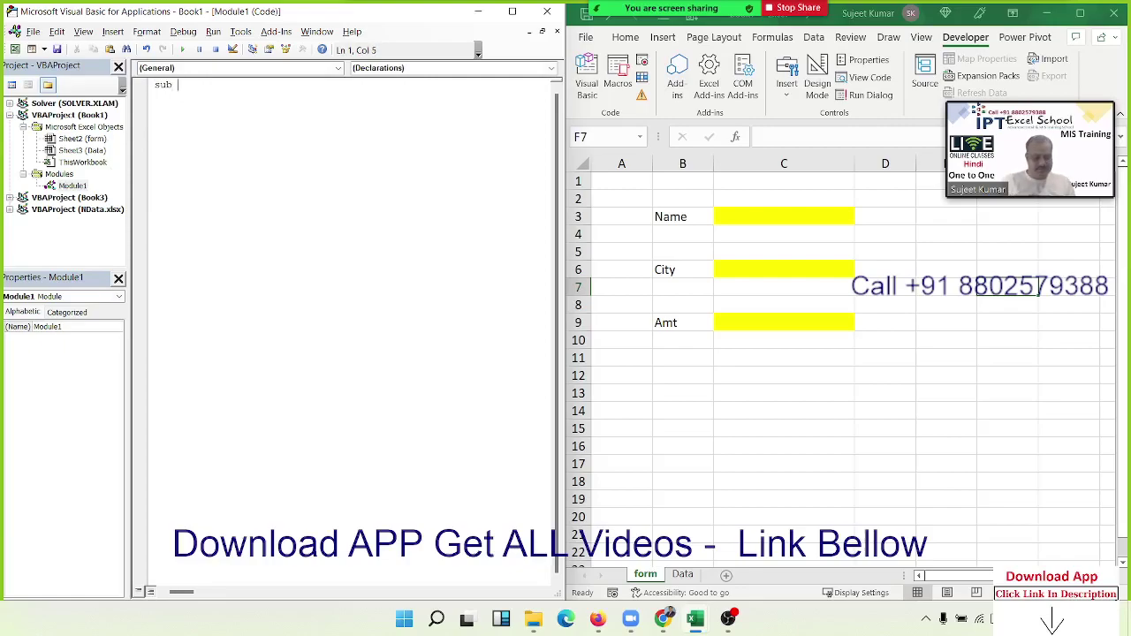
type("send()")
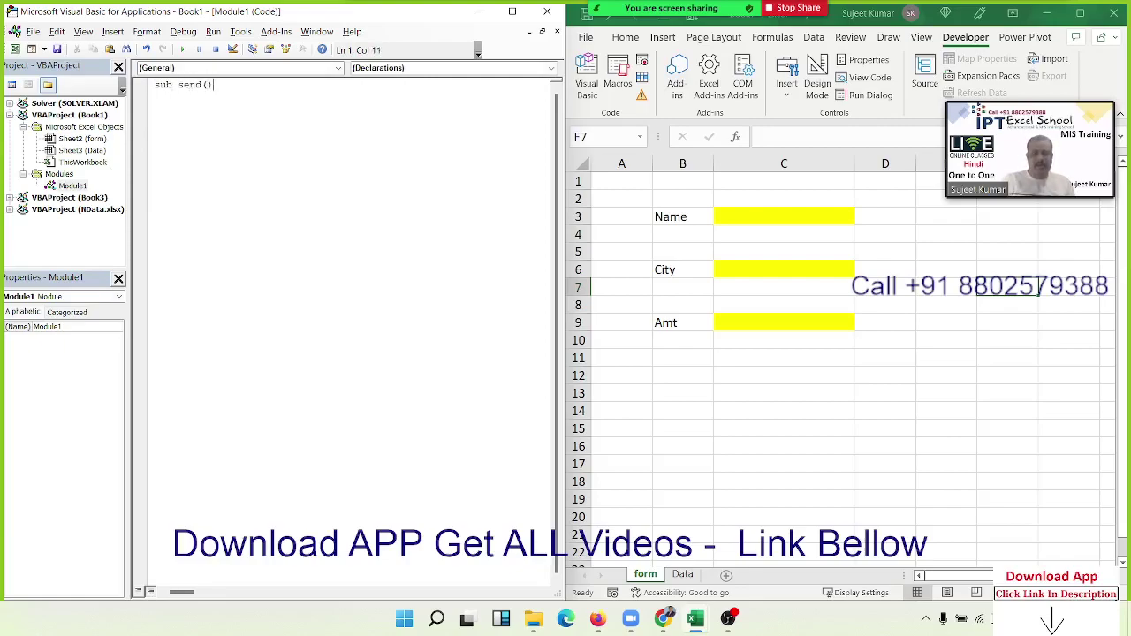
key("Return")
key("Return")
key("Return")
key("Return")
key("Return")
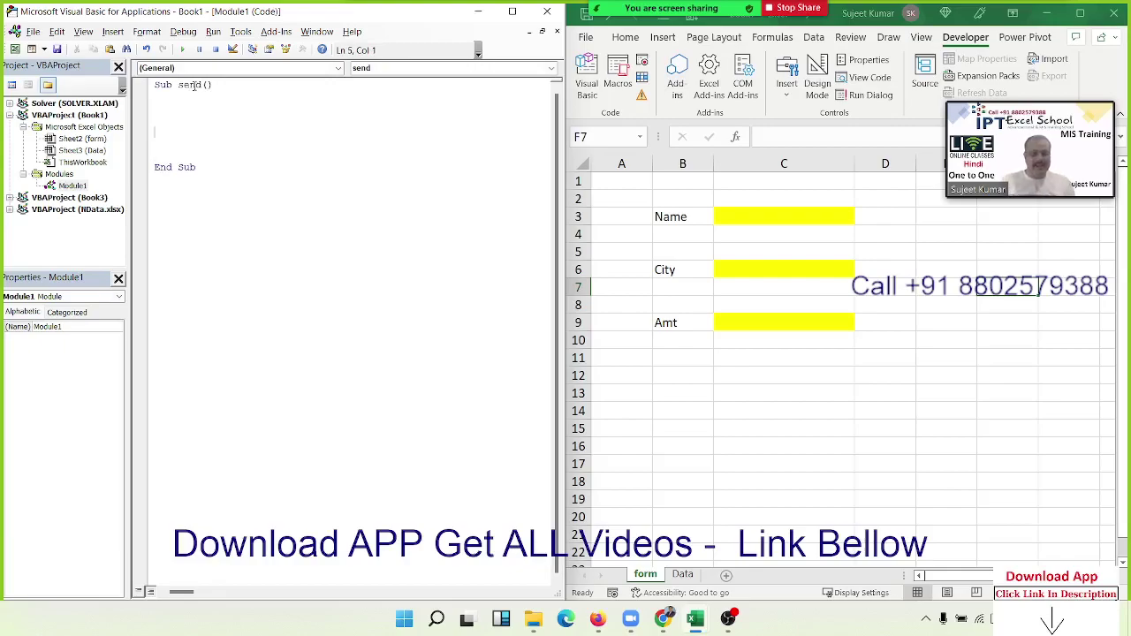
On the Data sheet, enter the test formula =MAX(A:A) in B6.
left_click(688, 356)
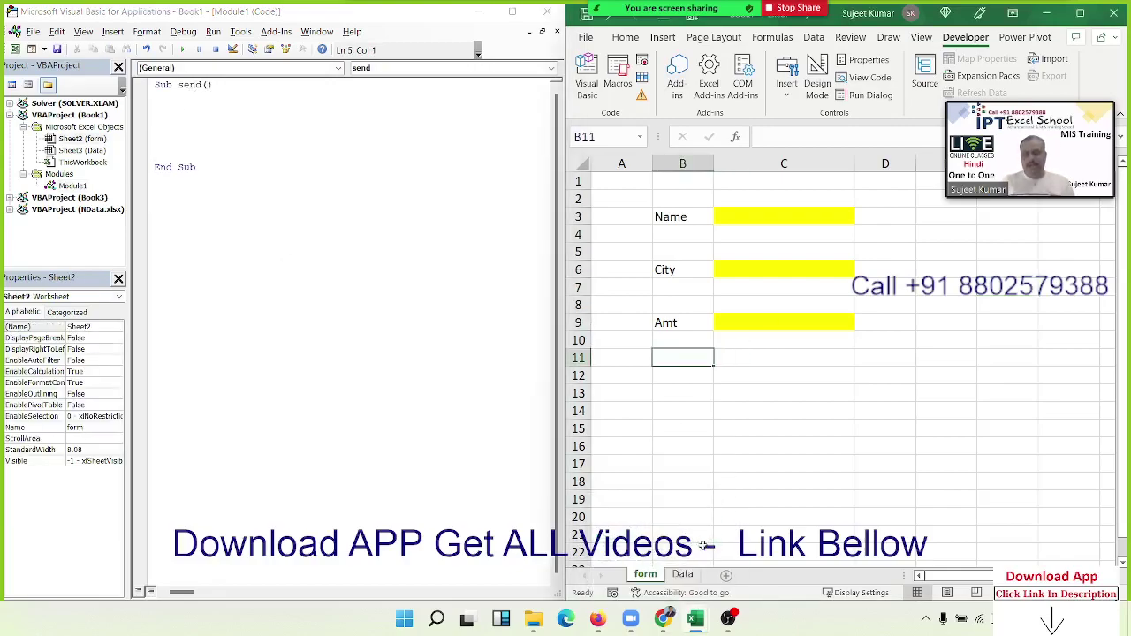
left_click(683, 575)
left_click(694, 269)
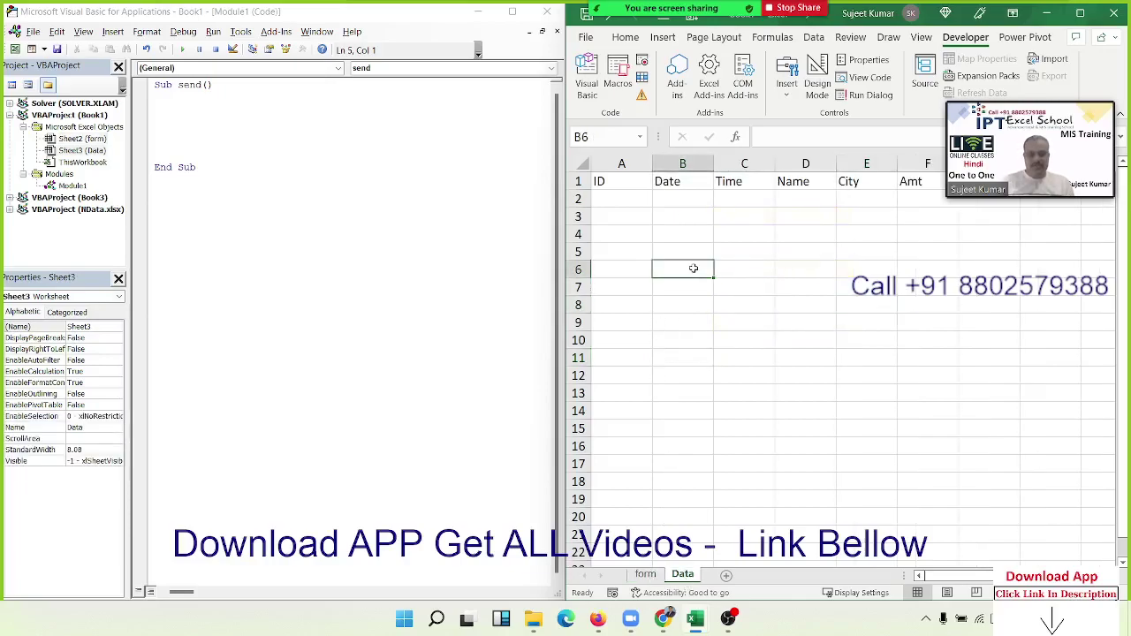
type("=rand")
key("BackSpace")
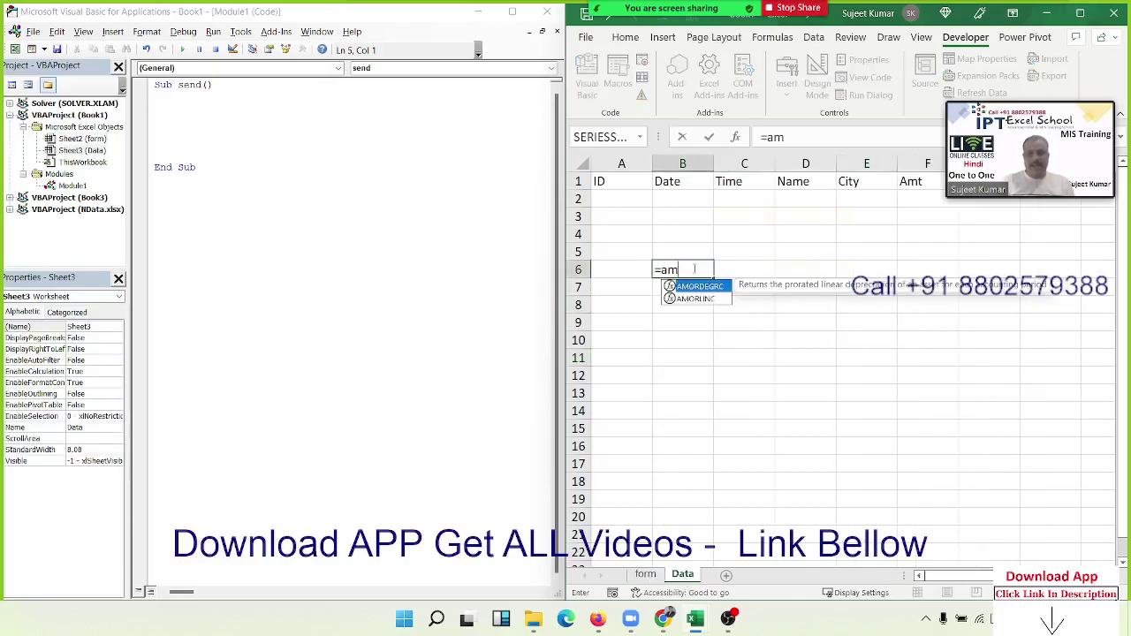
key("BackSpace")
key("BackSpace")
key("BackSpace")
type("max")
key("Tab")
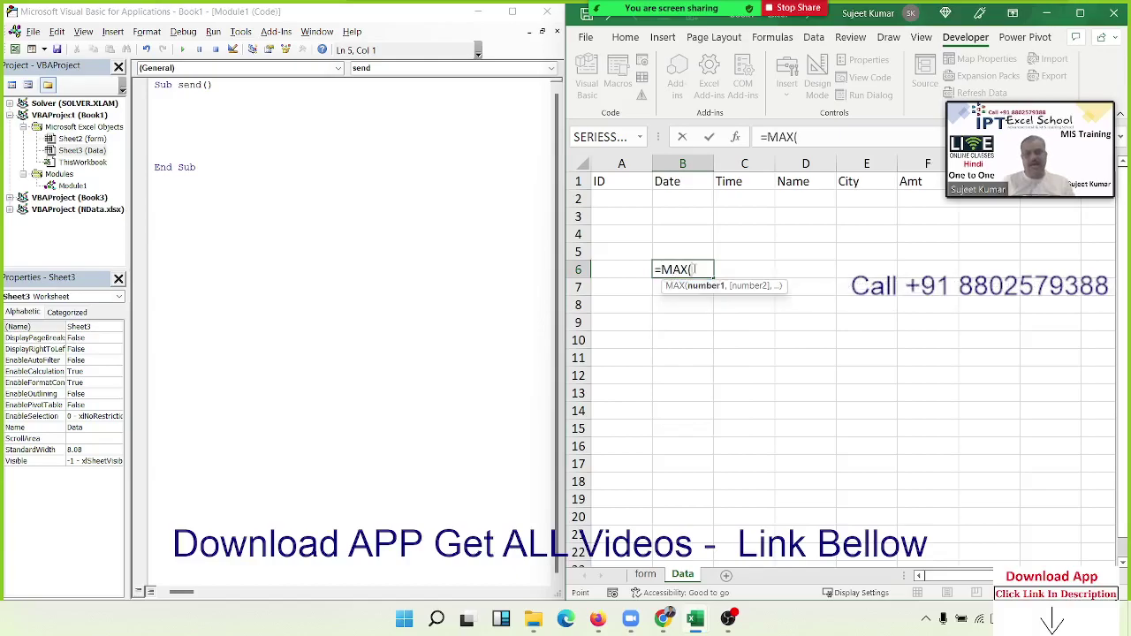
key("Left")
key("ctrl+space")
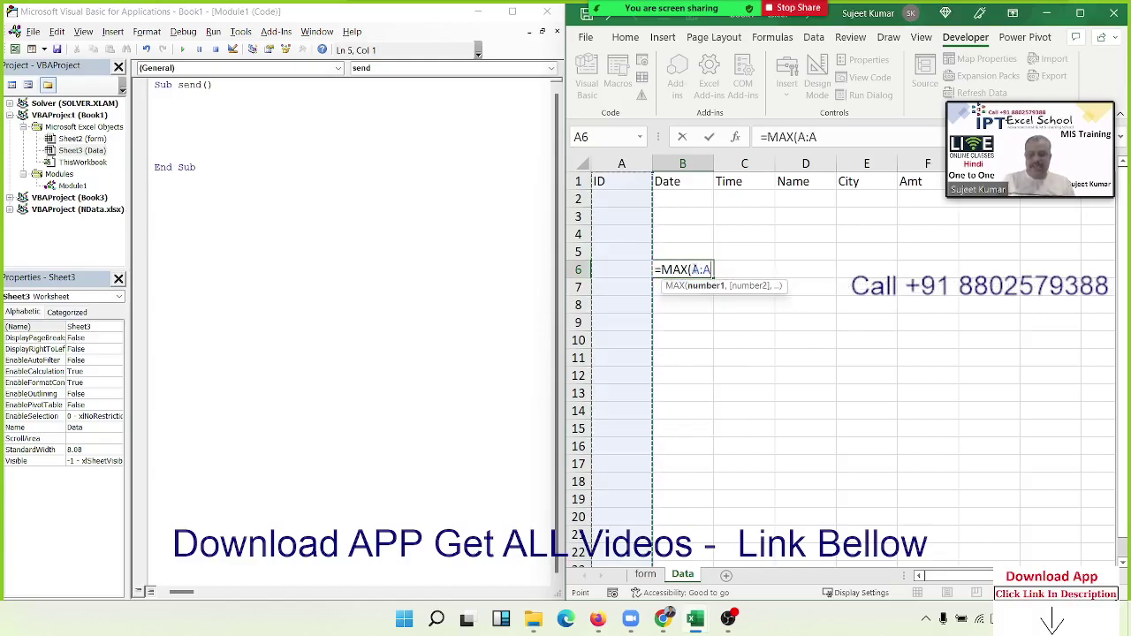
type(")")
key("Return")
Enter the test formula =B6+1 in B7.
type("=")
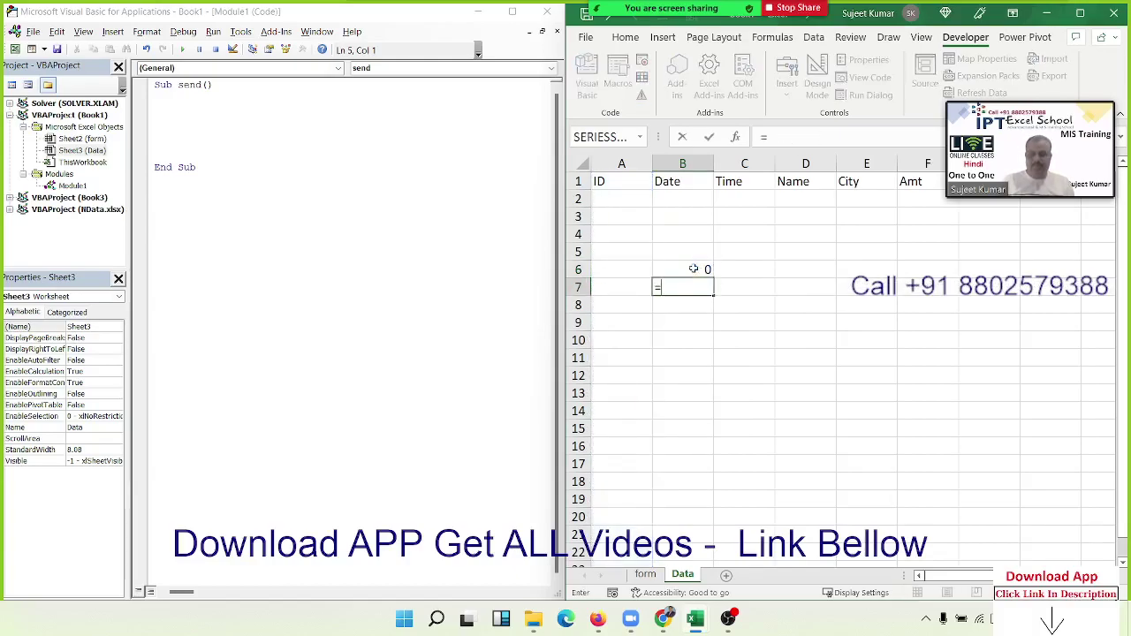
left_click(693, 269)
type("+1")
key("Return")
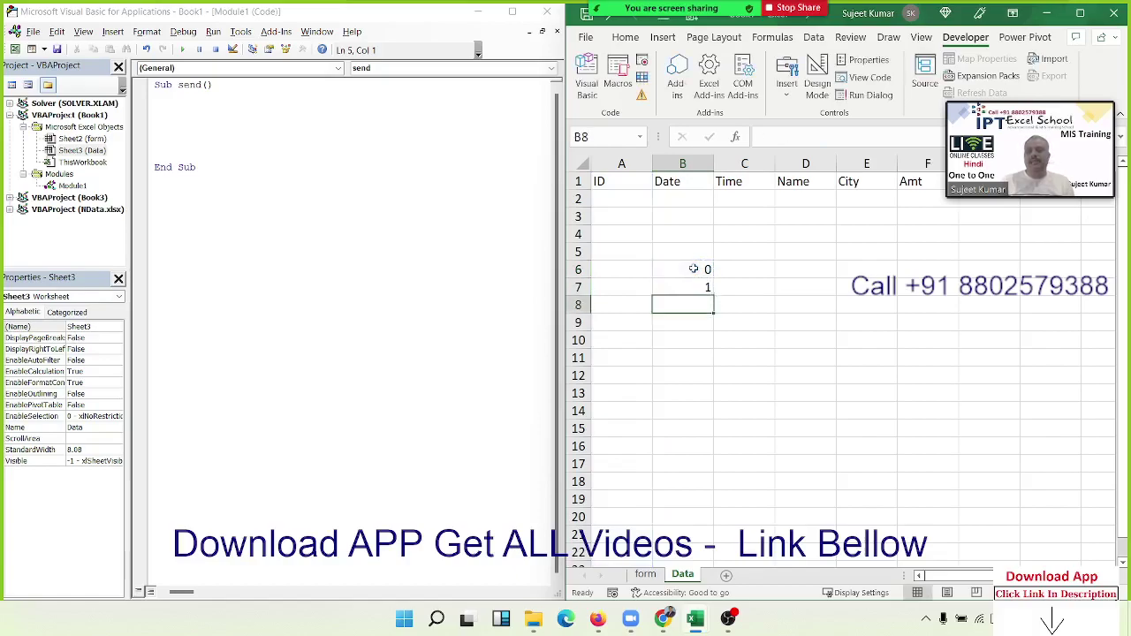
Enter test IDs 5, 6 and 5 in A3:A5.
left_click(613, 217)
type("5")
key("Return")
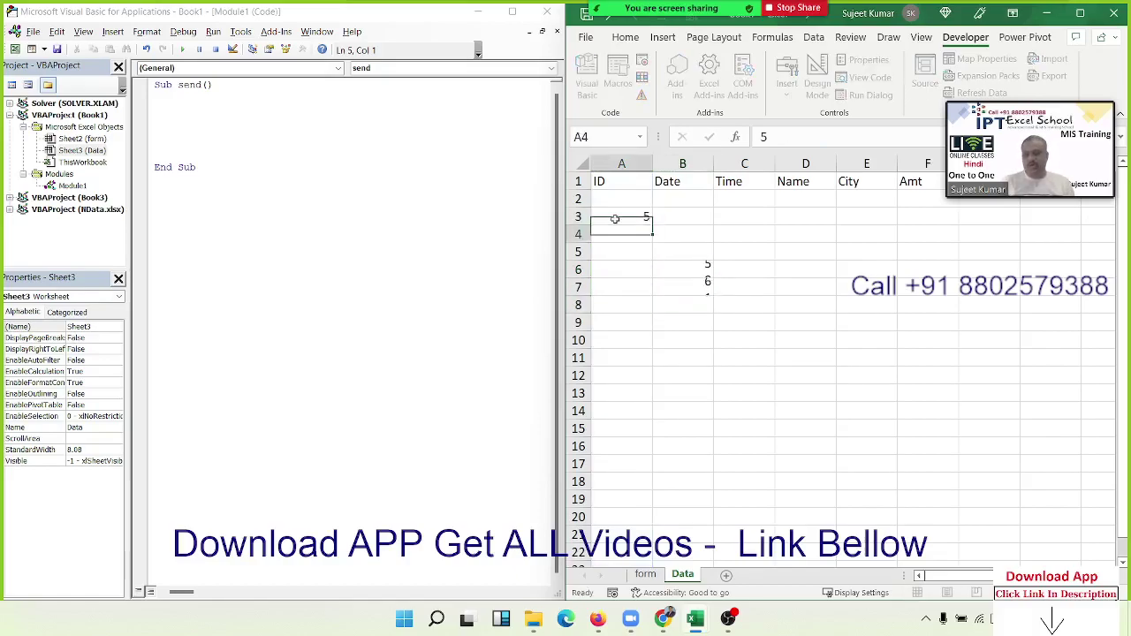
type("6")
key("Return")
type("5")
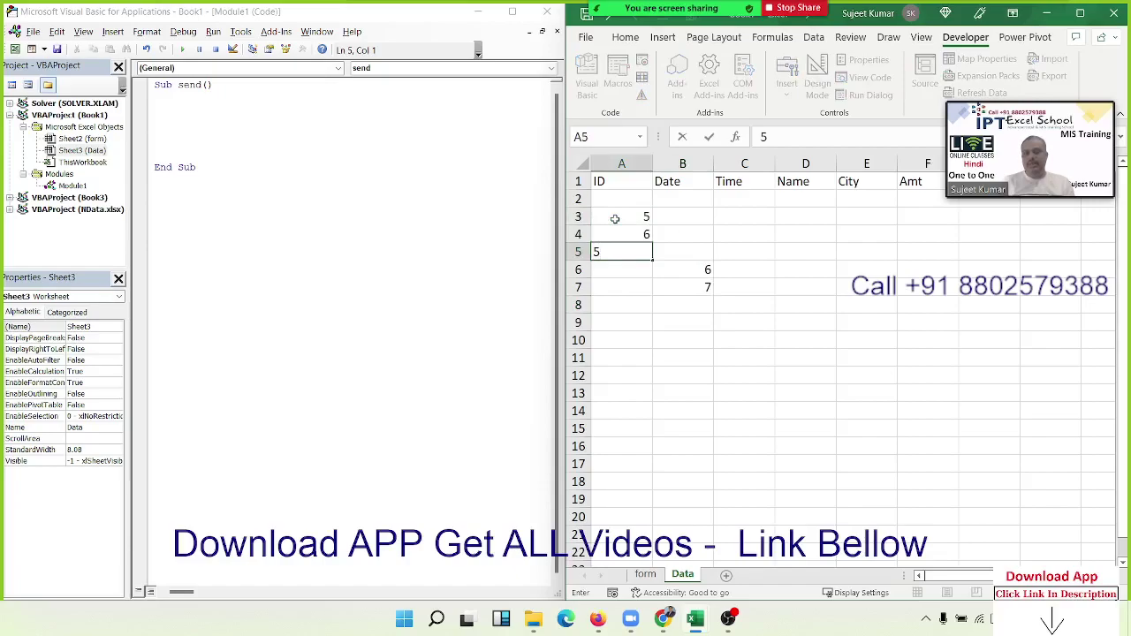
key("Return")
Clear the test IDs in A3:A5 and the values in B6:B7.
key("Up")
key("Up")
key("Up")
key("shift+Down")
key("shift+Down")
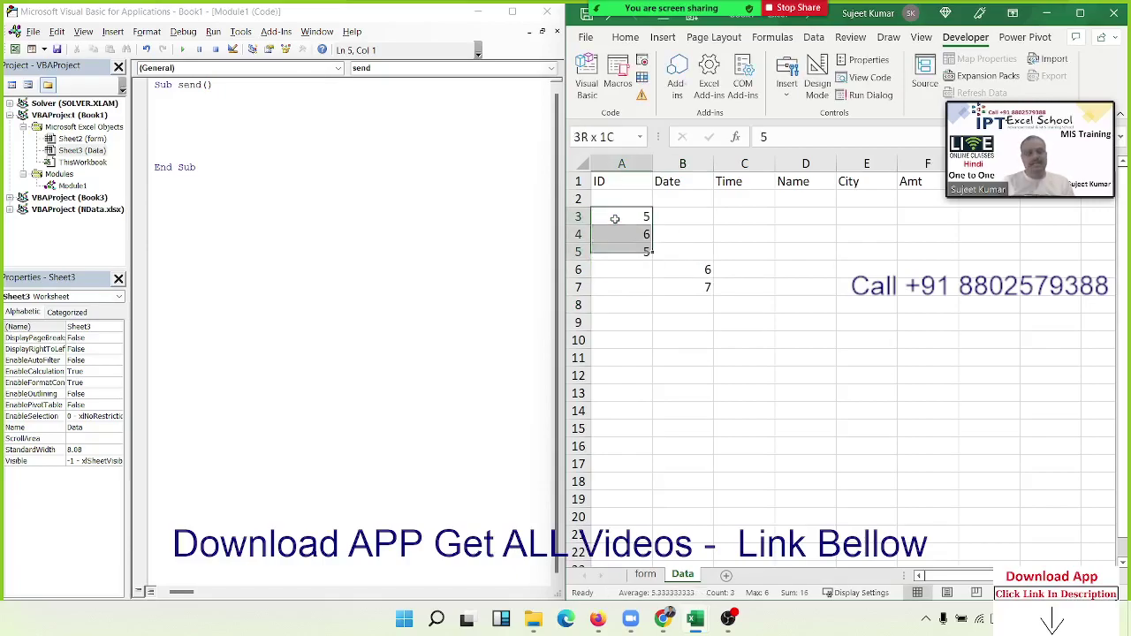
key("Delete")
key("Right")
key("Right")
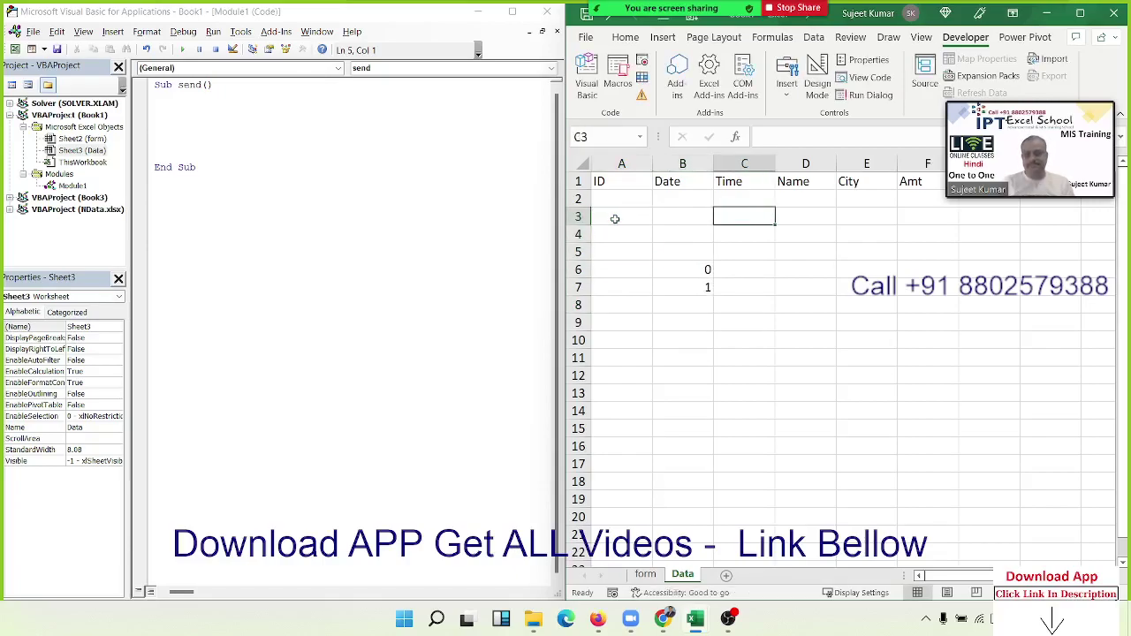
key("Down")
key("Down")
key("Down")
key("Left")
key("shift+Up")
key("Delete")
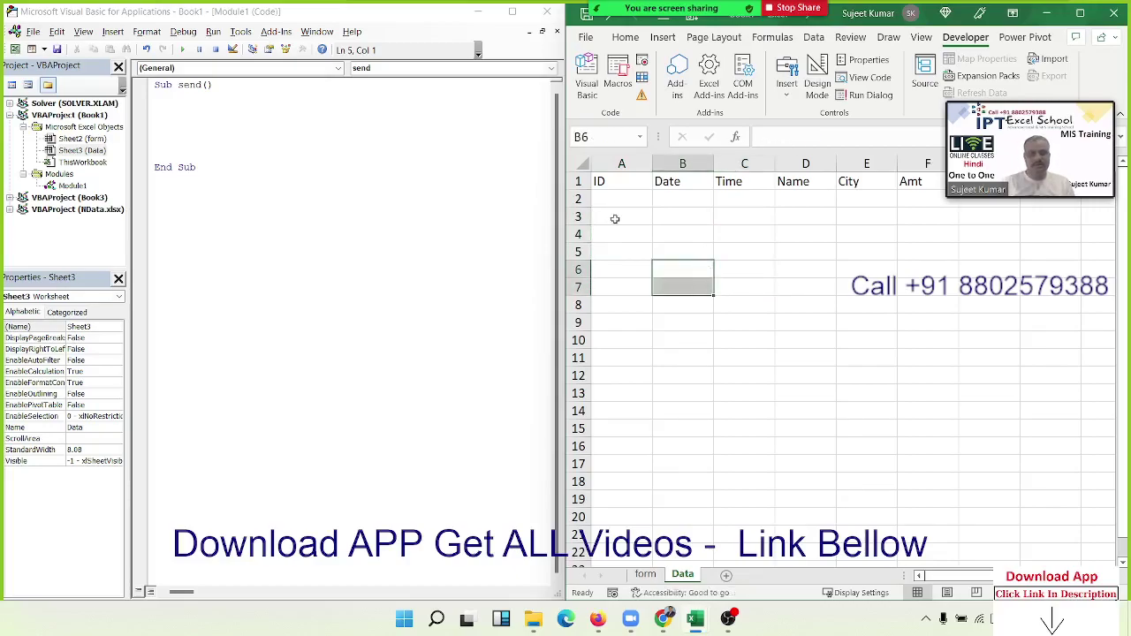
left_click(163, 105)
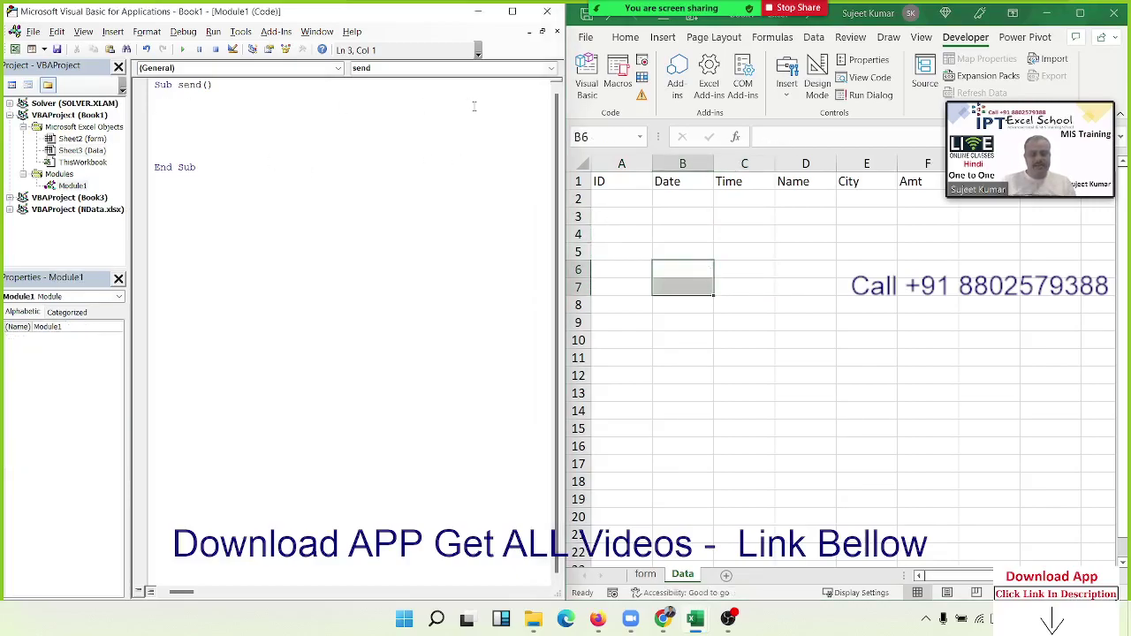
Write ID = Application.WorksheetFunction.Max(Sheets("Data").Range("A:A")) as the send macro's first line.
type("ma")
type("i")
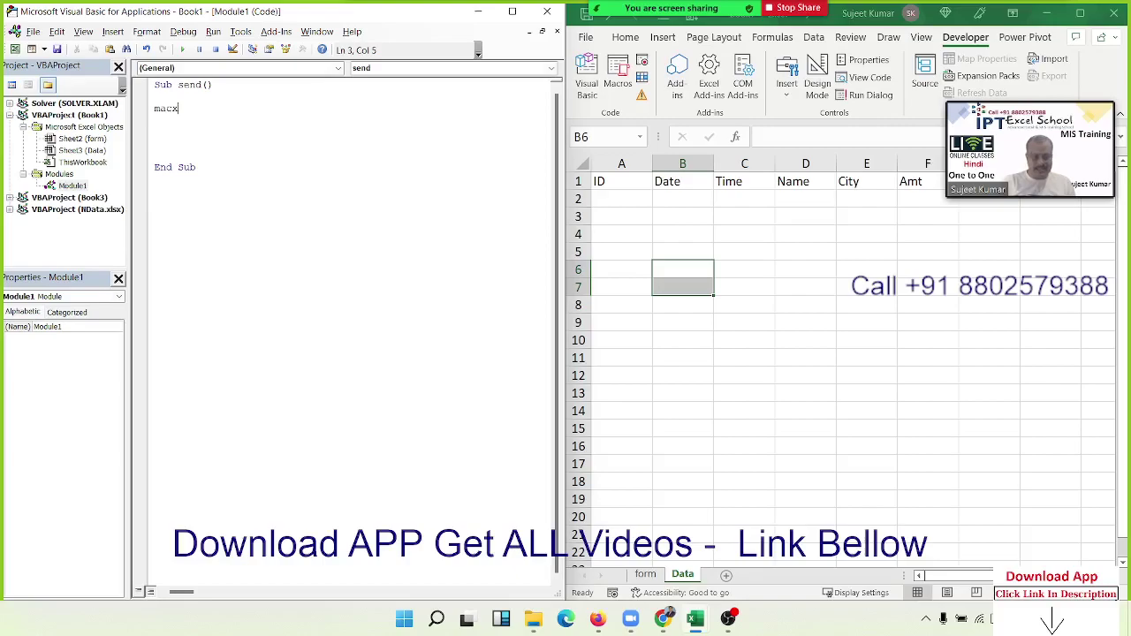
key("BackSpace")
type("(")
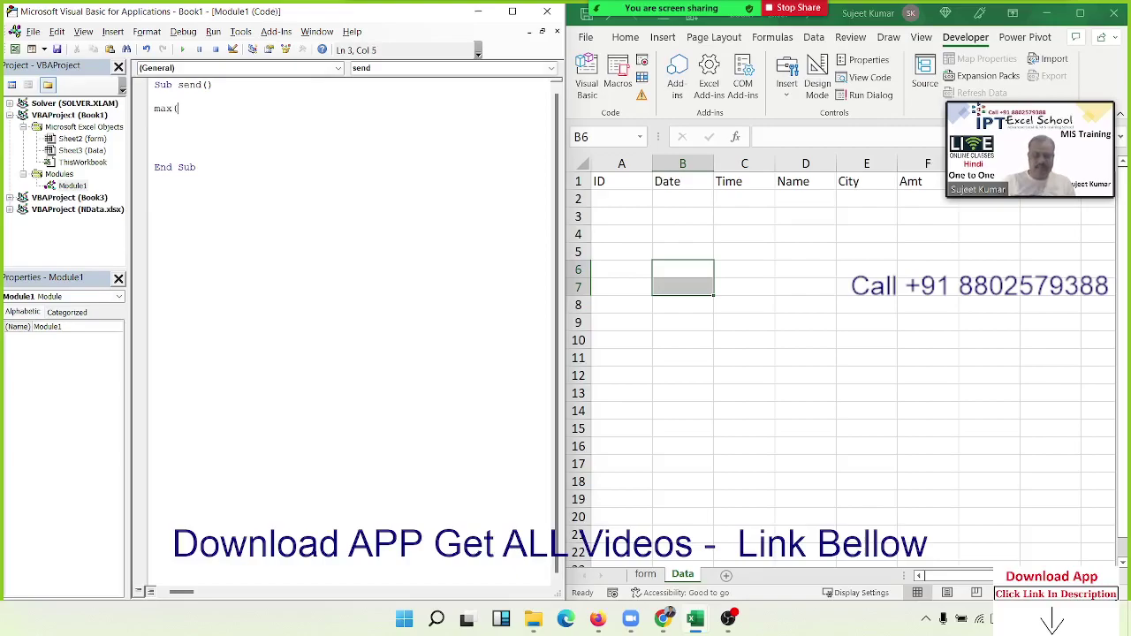
key("BackSpace")
key("BackSpace")
key("BackSpace")
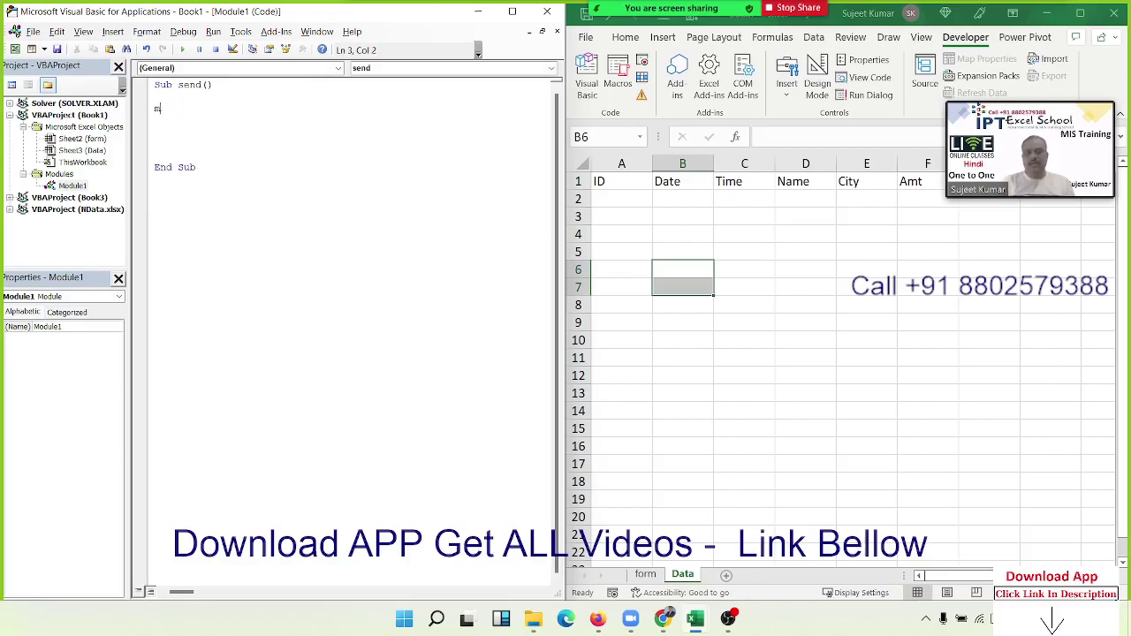
key("BackSpace")
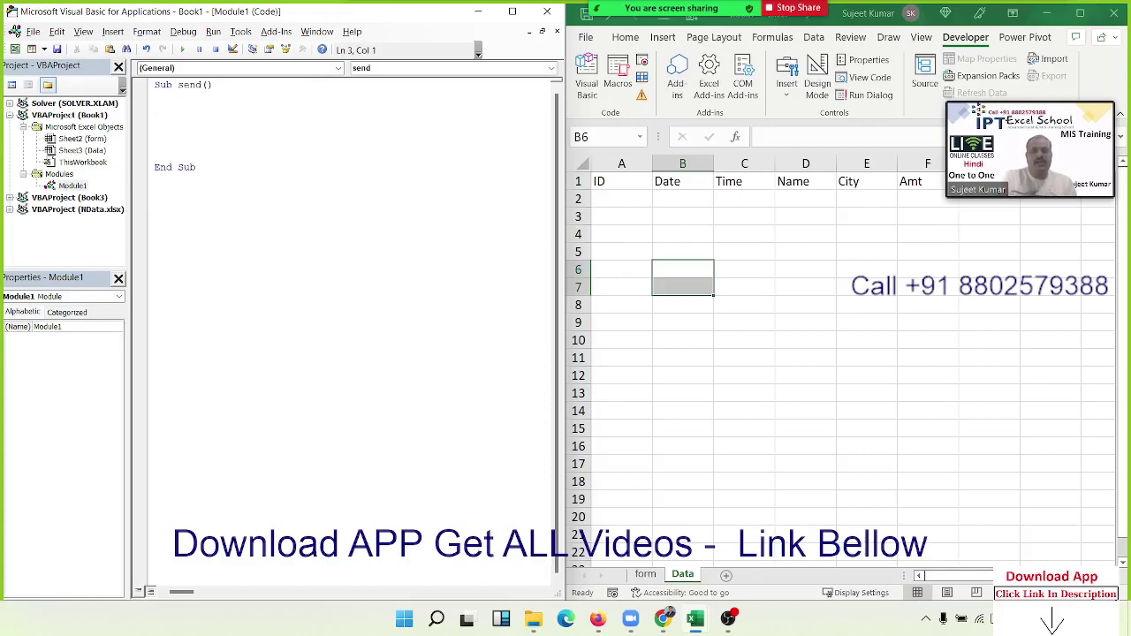
type("i")
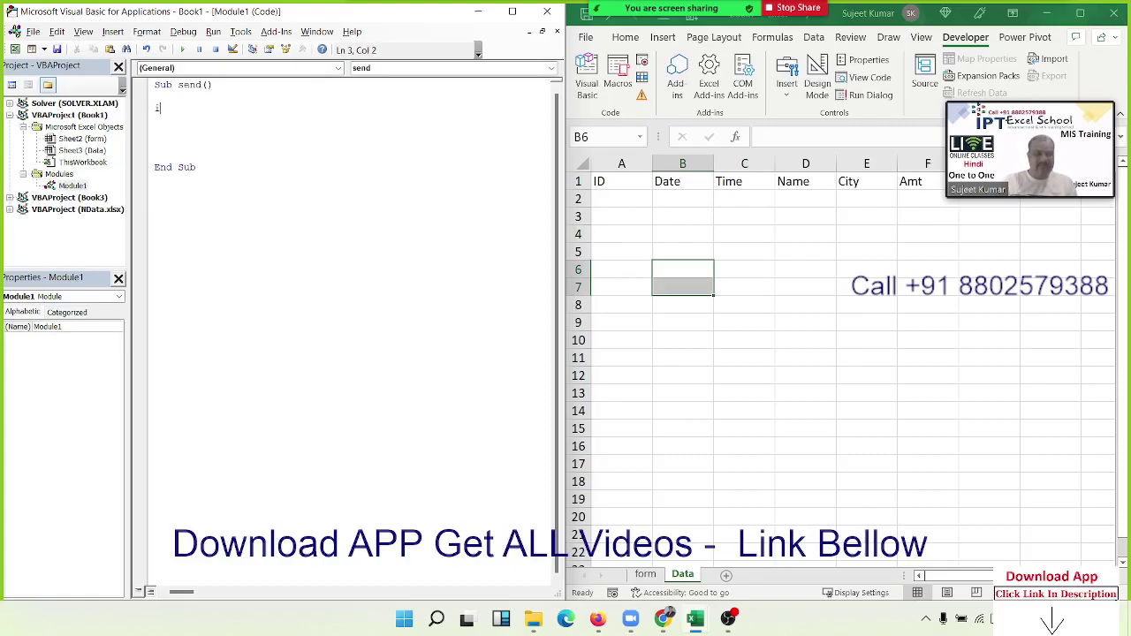
type("d")
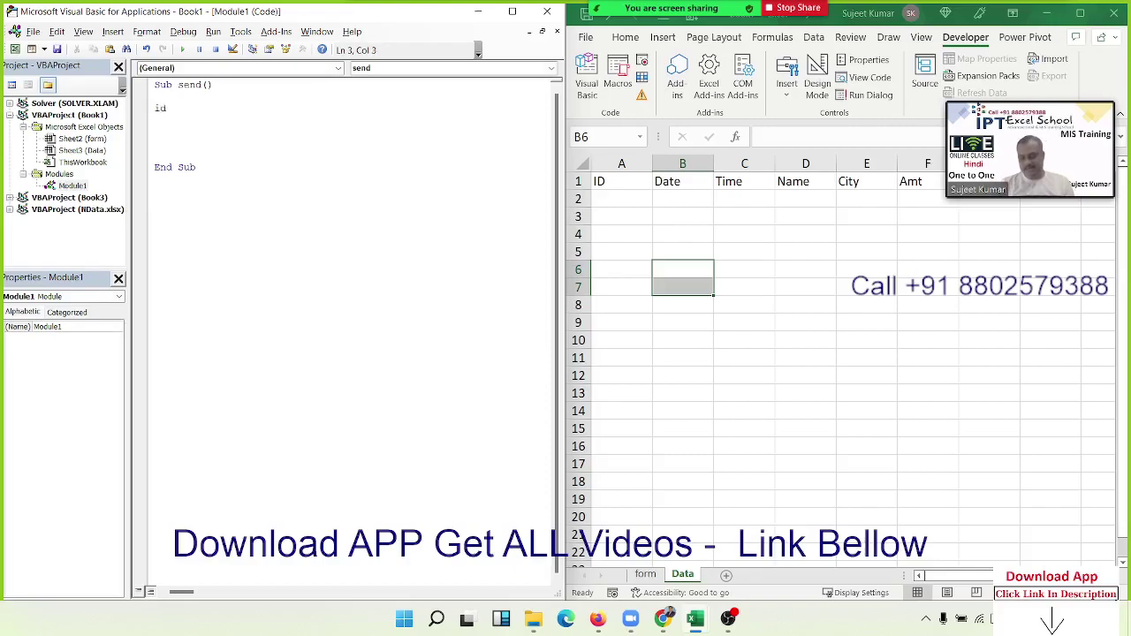
type("=a")
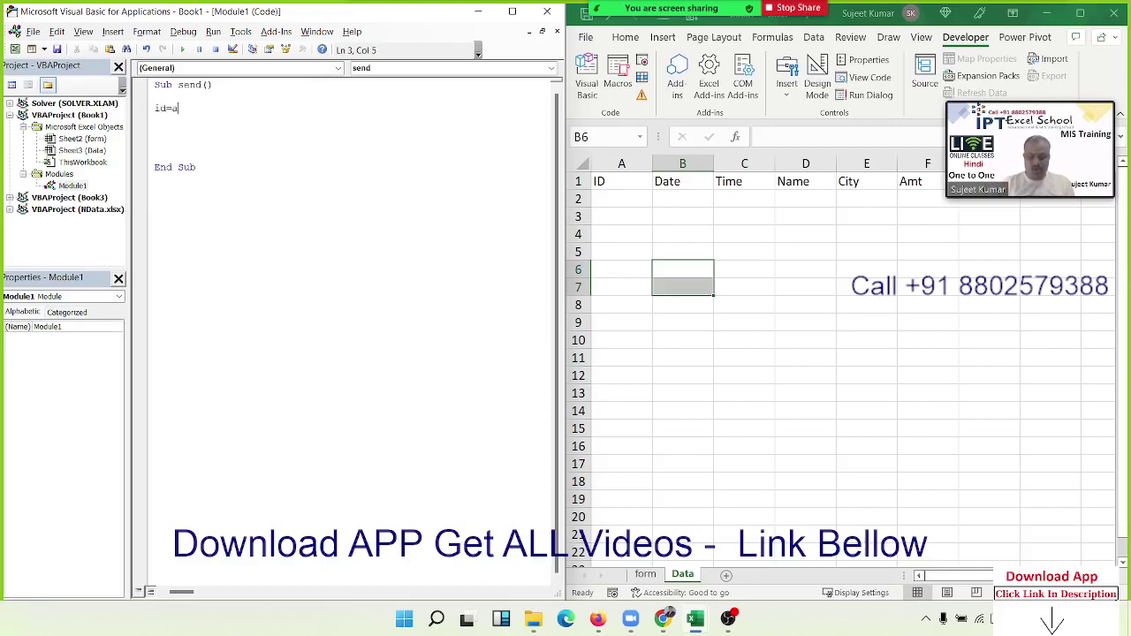
type("ppli")
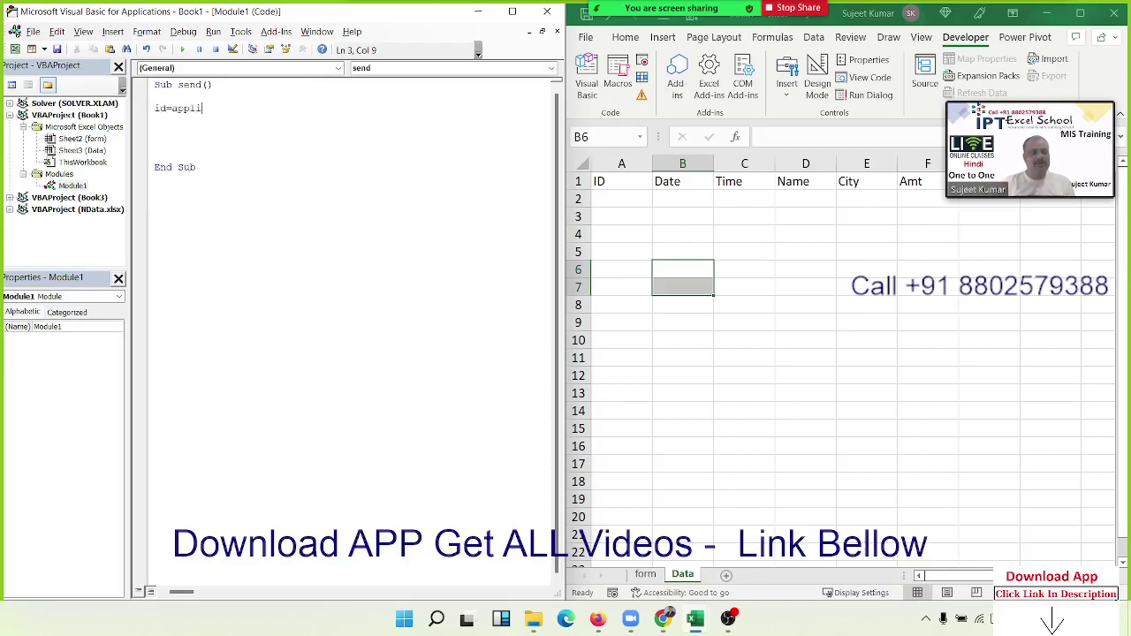
type("catio")
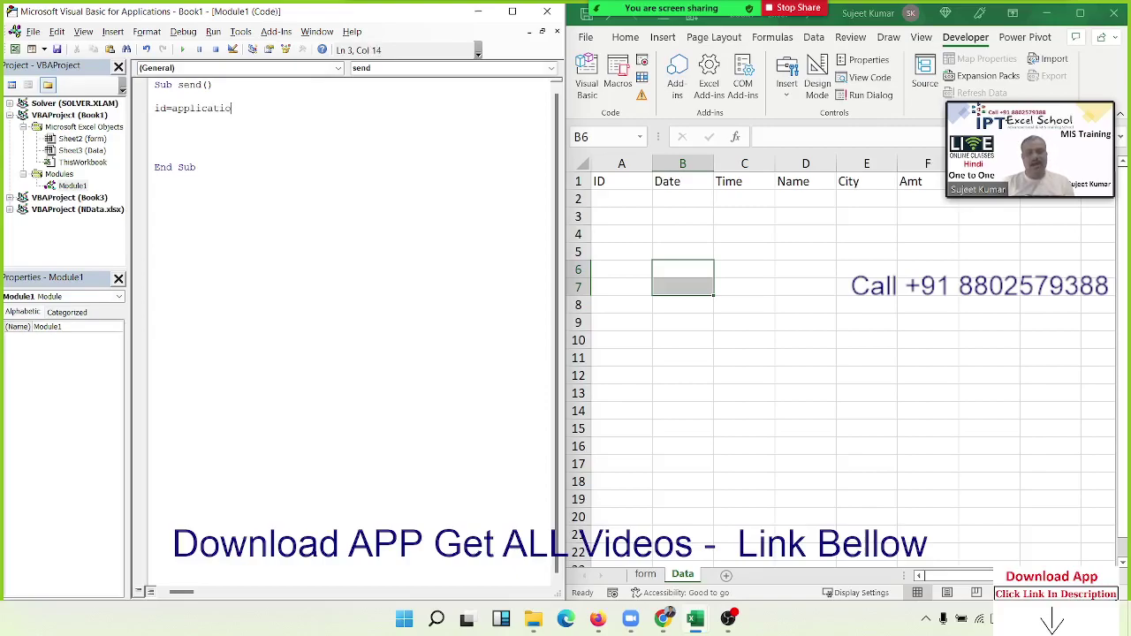
type("n")
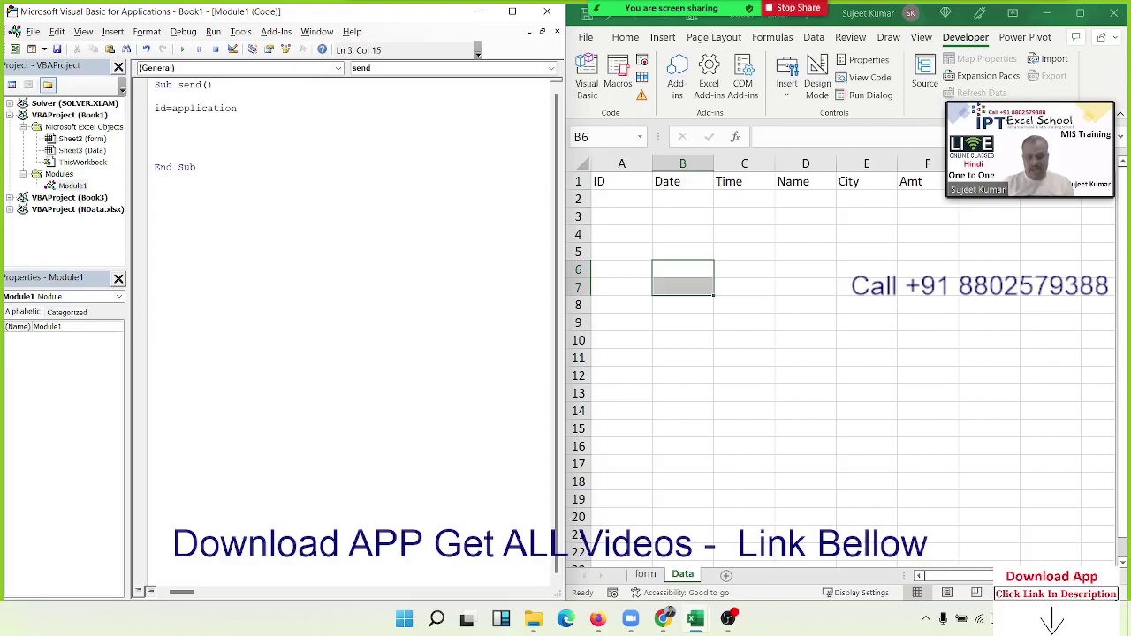
type(".wo")
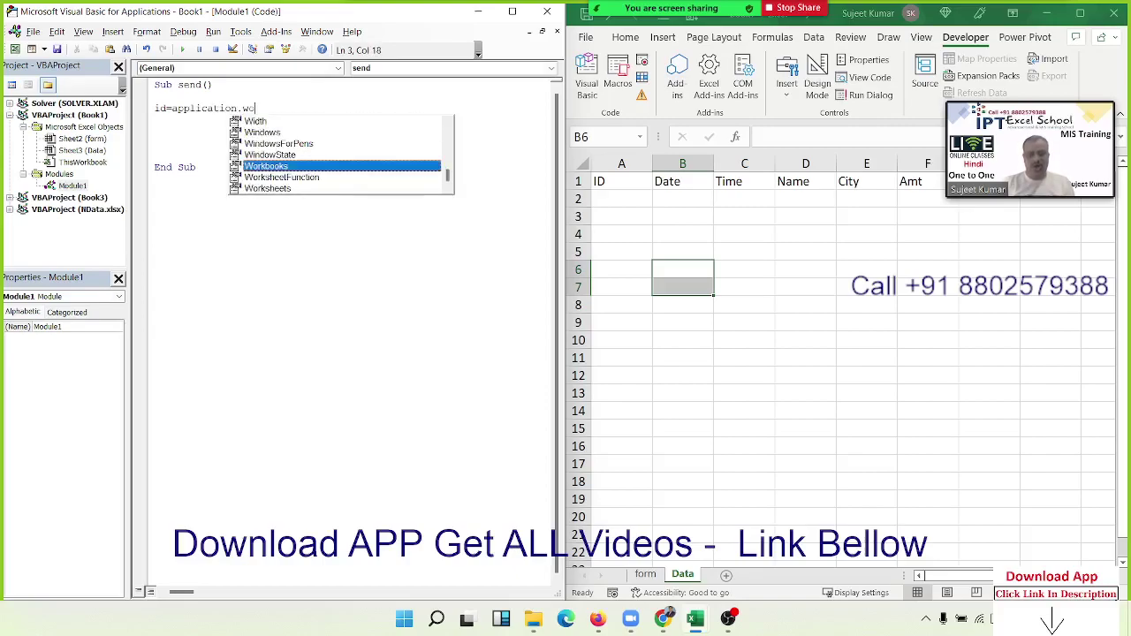
key("Down")
key("Tab")
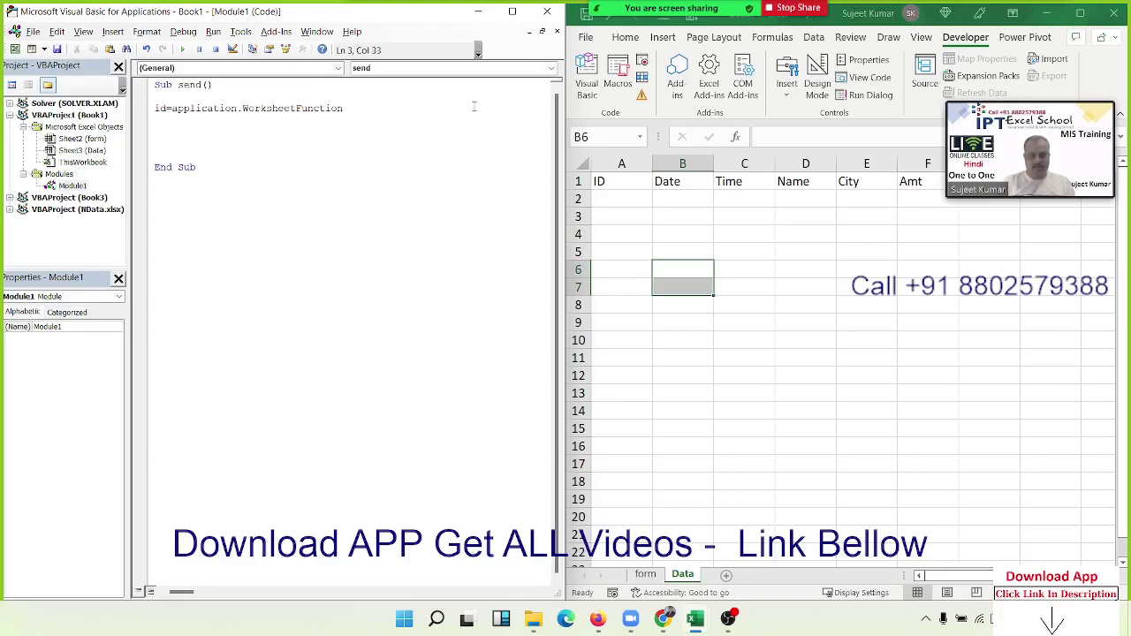
type(".")
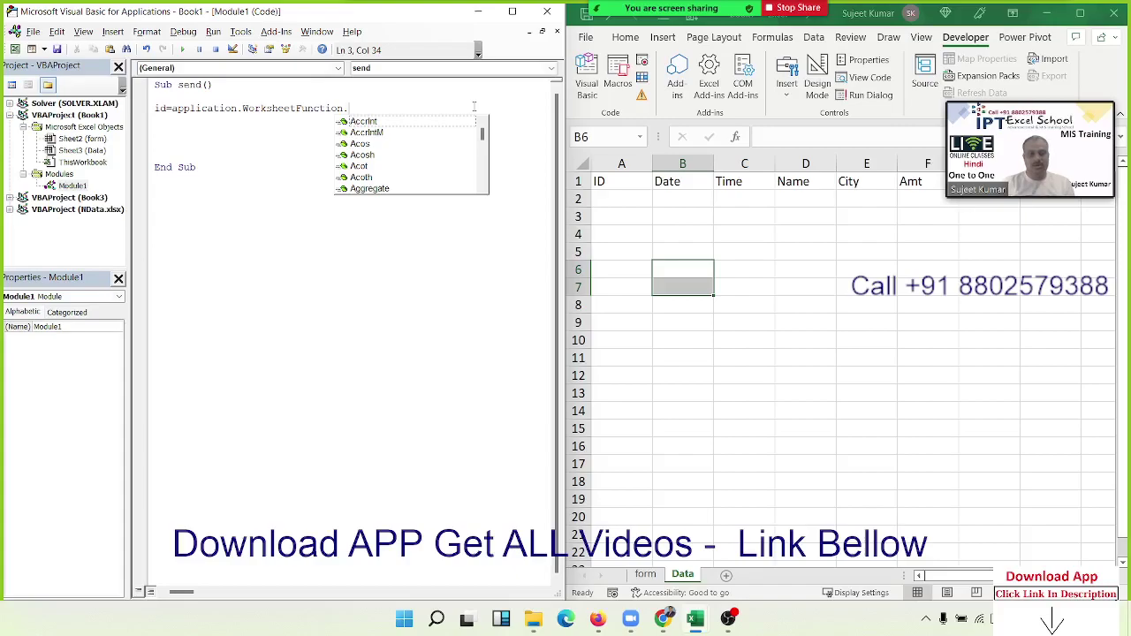
type("m")
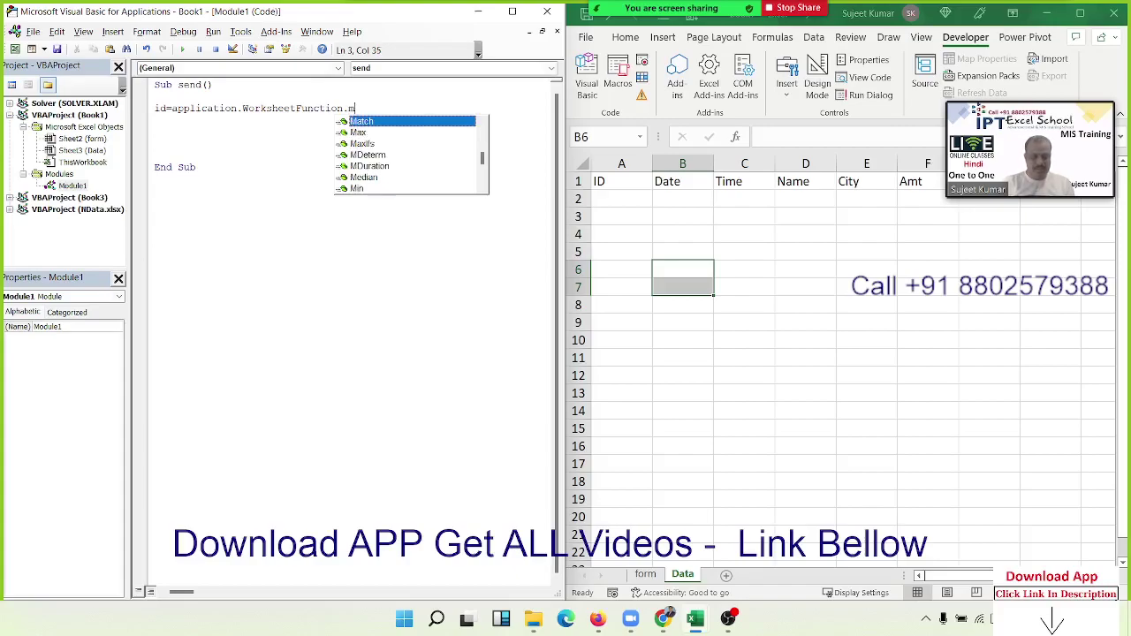
type("ax(")
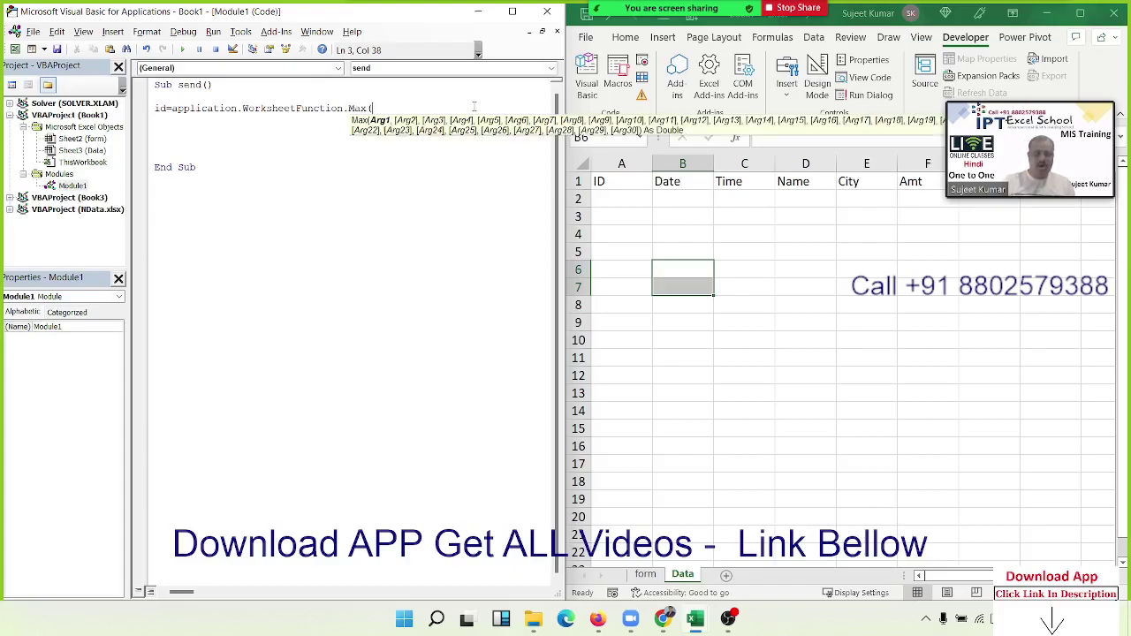
type("sheets")
type("(")
type("Da")
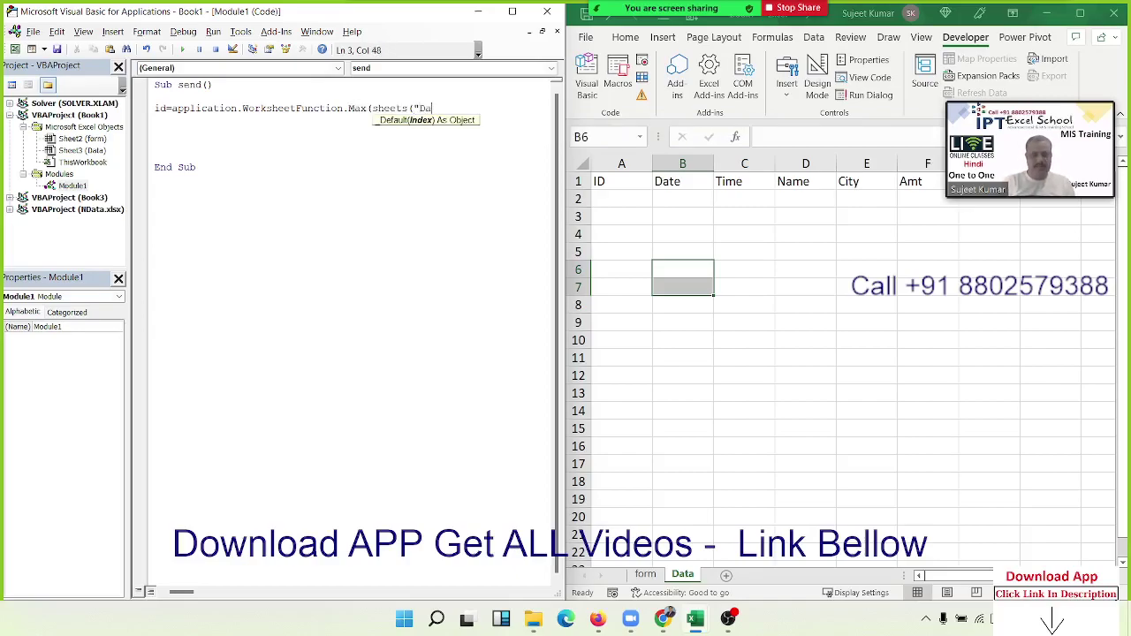
type("ta")
key("BackSpace")
key("BackSpace")
type("ta\"")
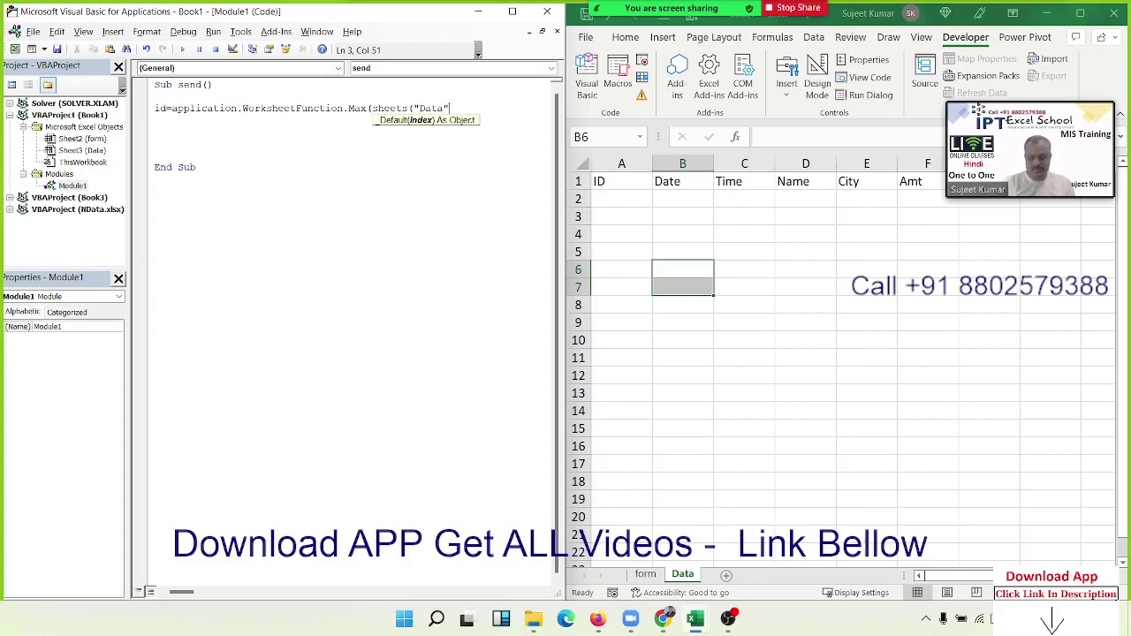
type(").ran")
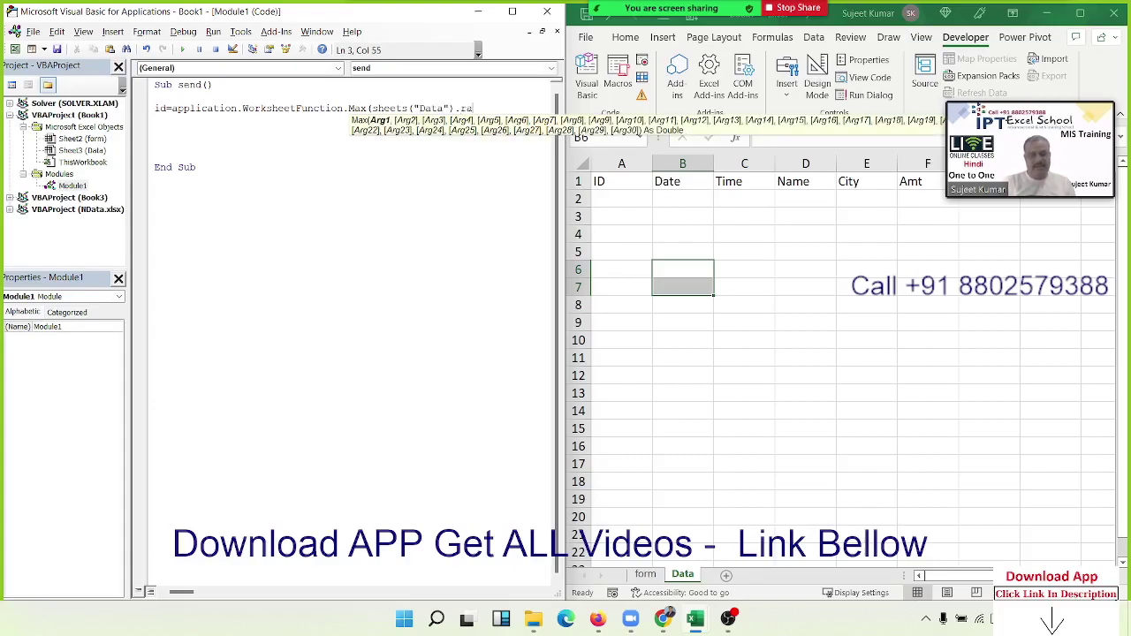
type("ge")
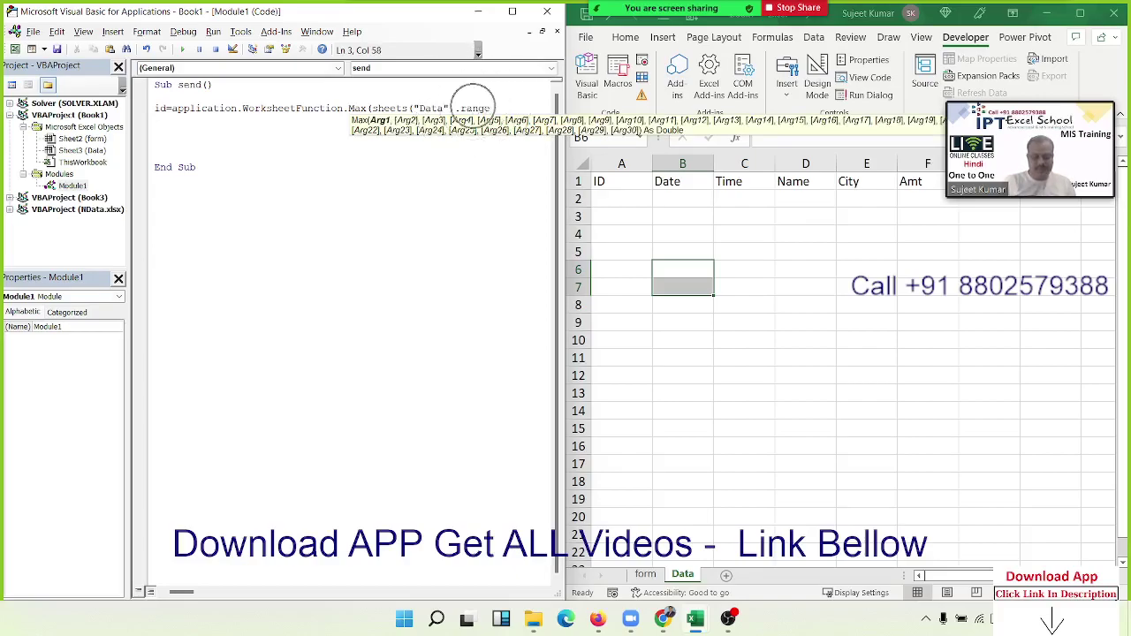
type("(\"A")
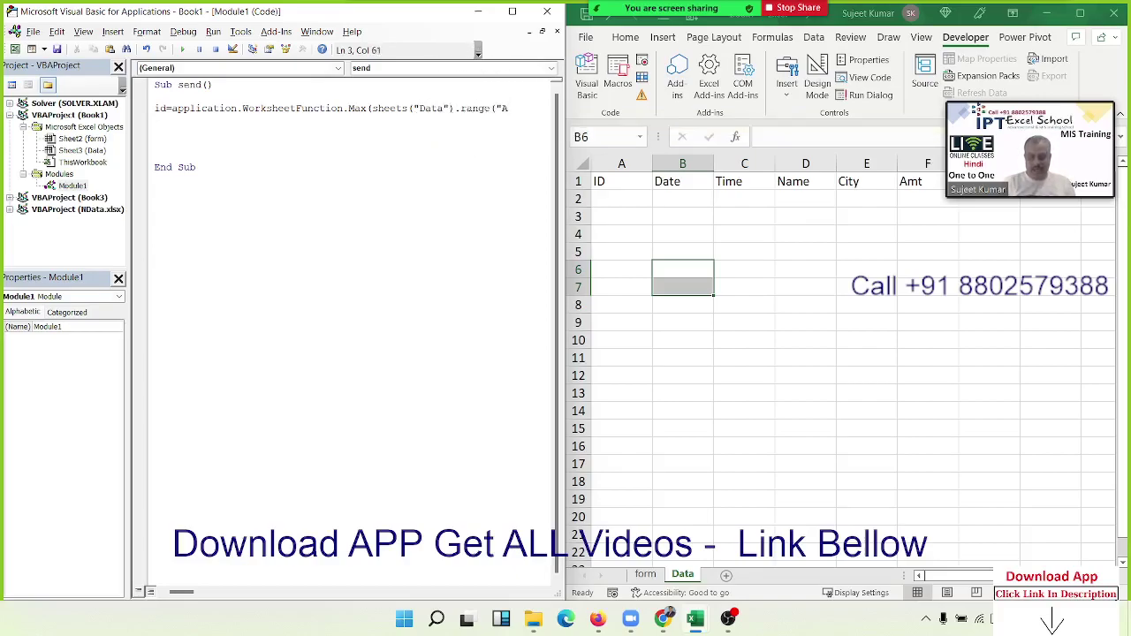
type(":A\"")
type(")")
key("Down")
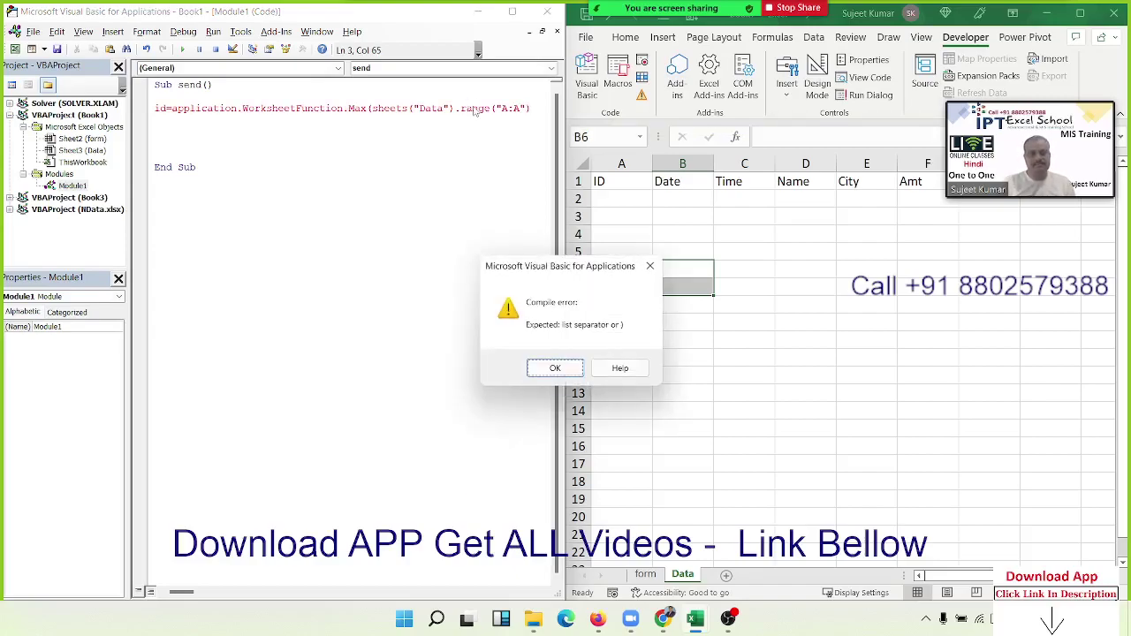
key("Return")
type(")")
key("Return")
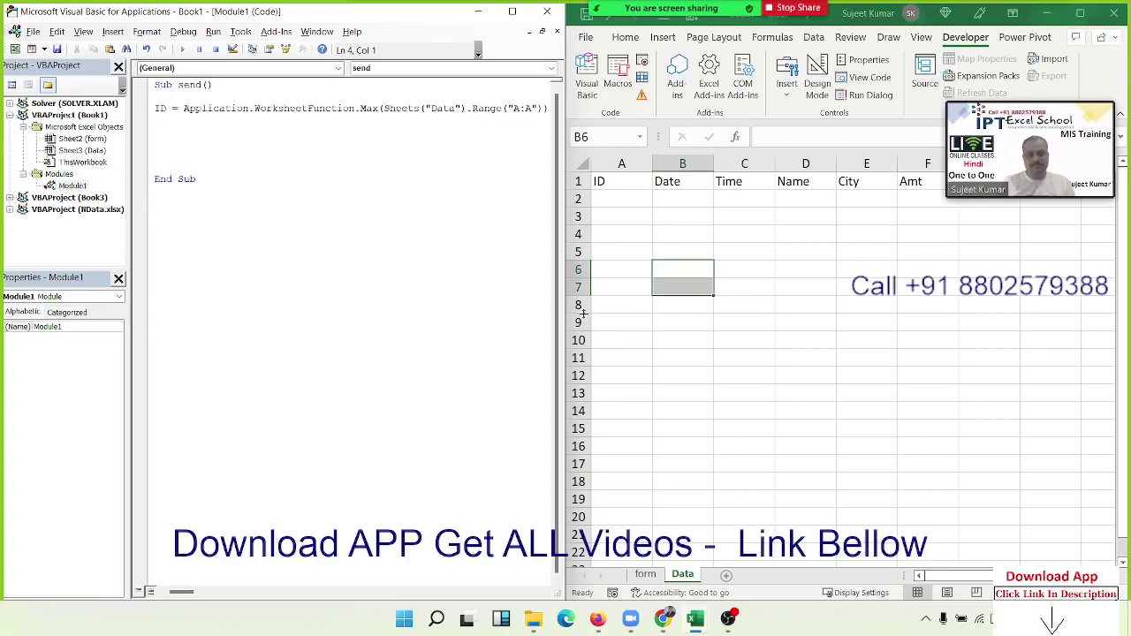
left_click_drag(562, 305, 584, 305)
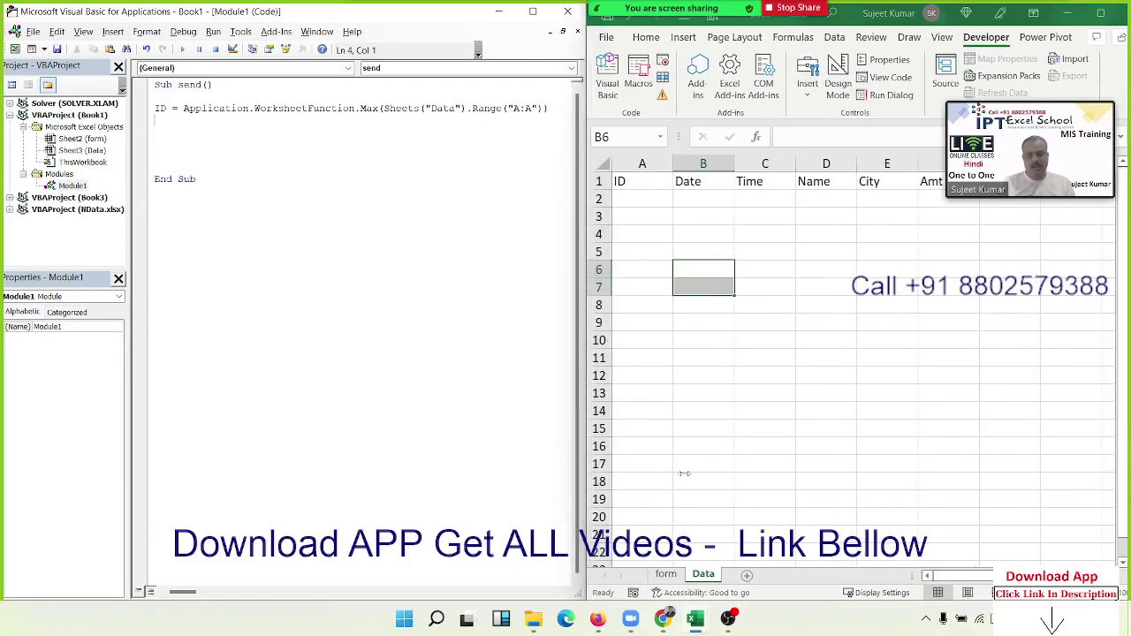
left_click(652, 213)
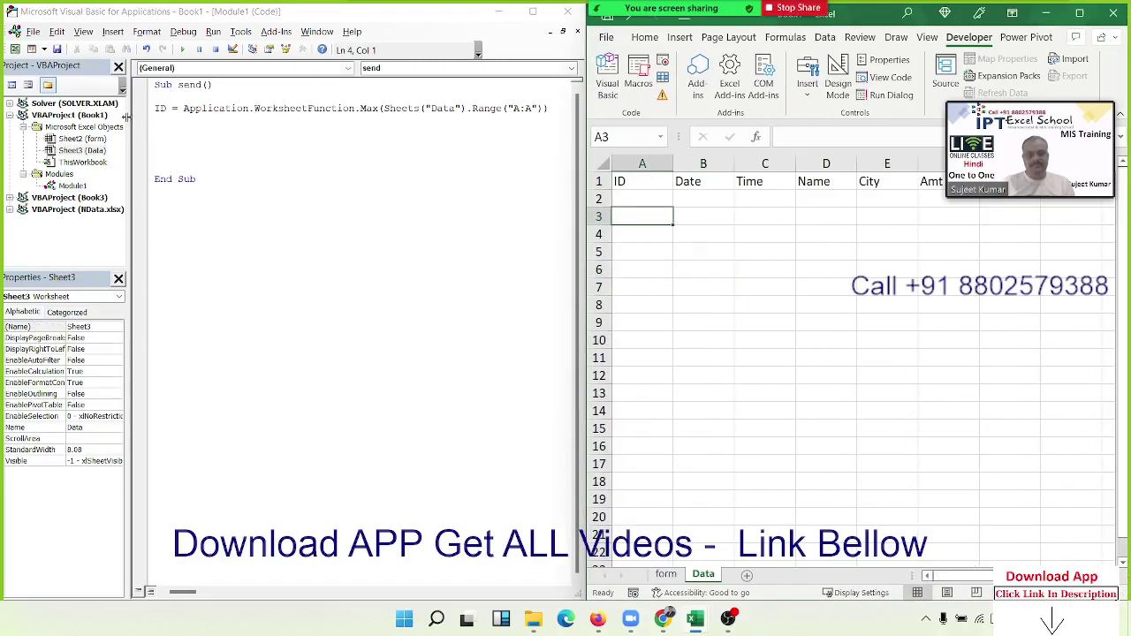
left_click(166, 138)
key("Return")
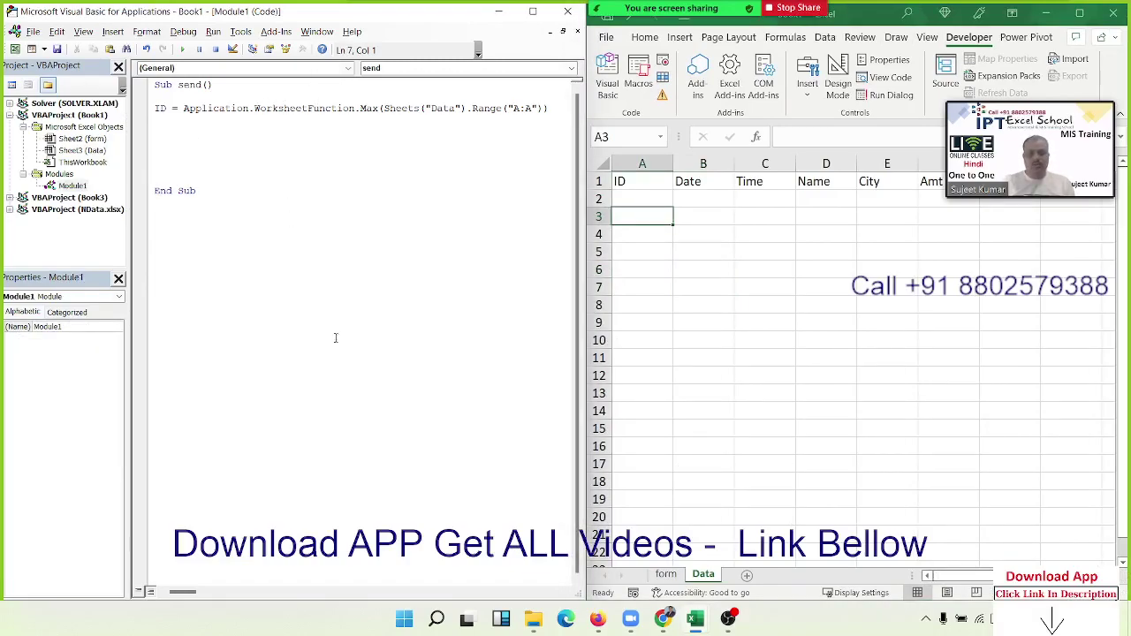
left_click(620, 141)
type("a650")
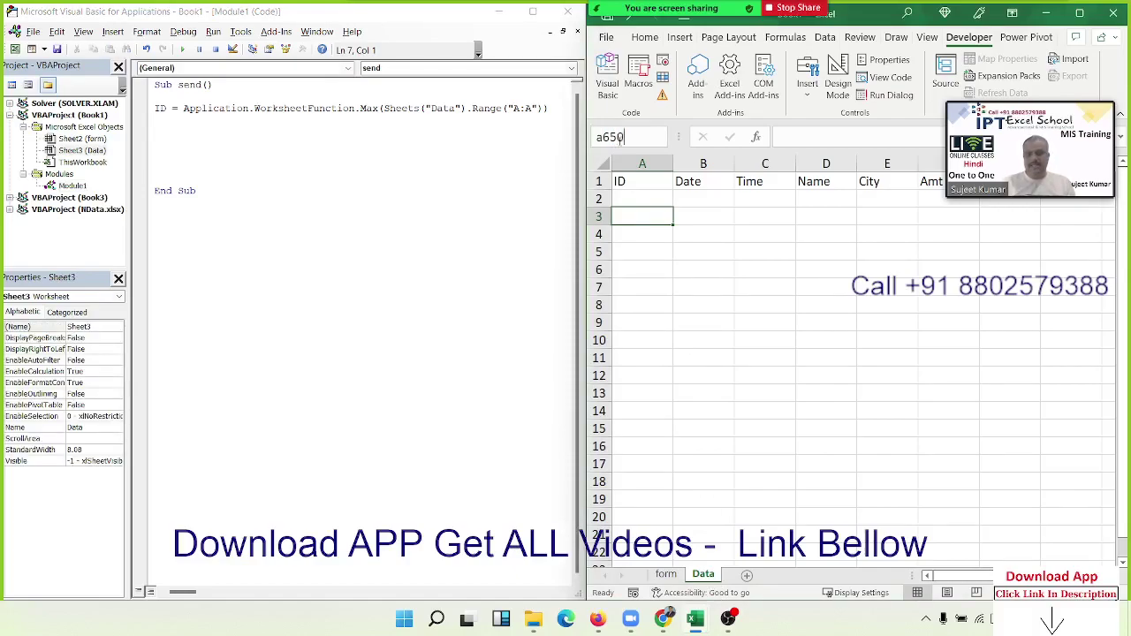
type("00")
key("Return")
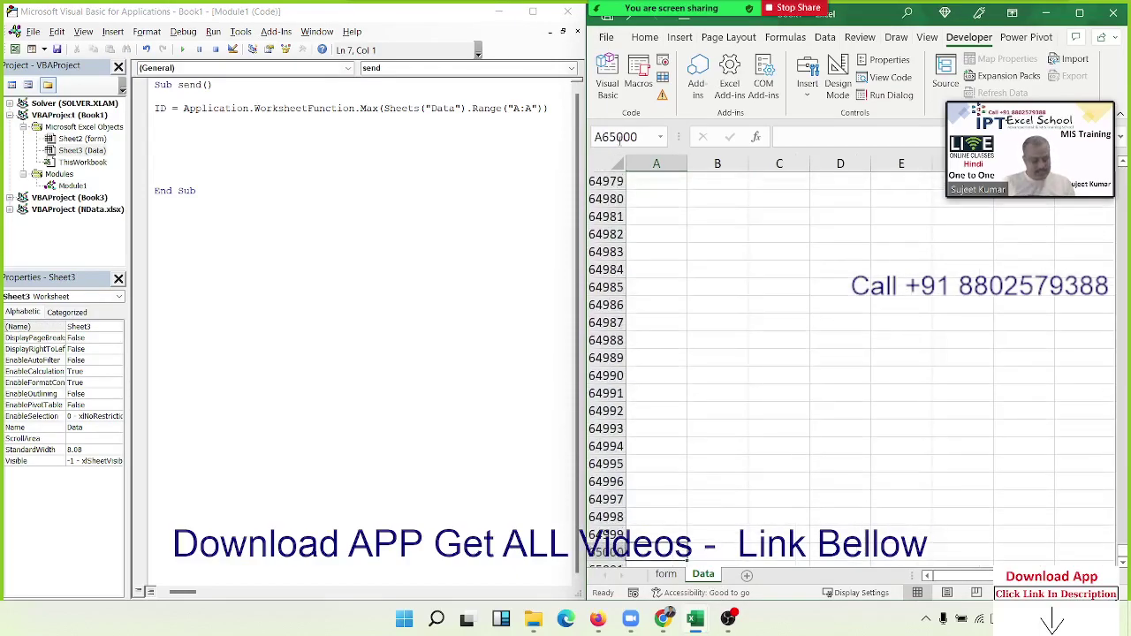
key("ctrl+Home")
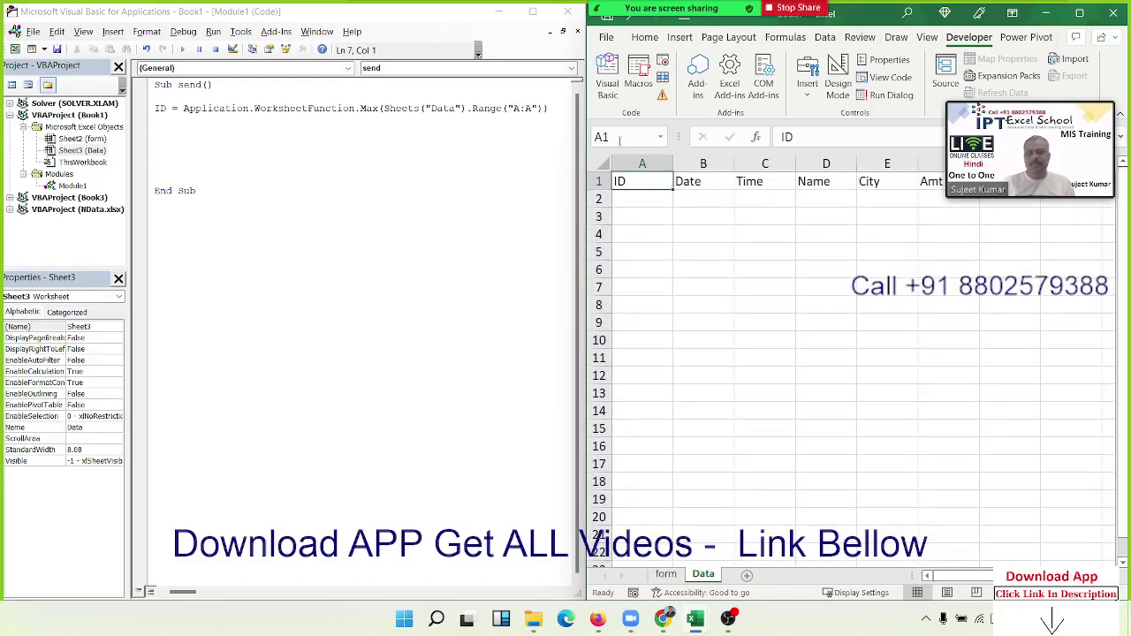
scroll(623, 114, "up", 1)
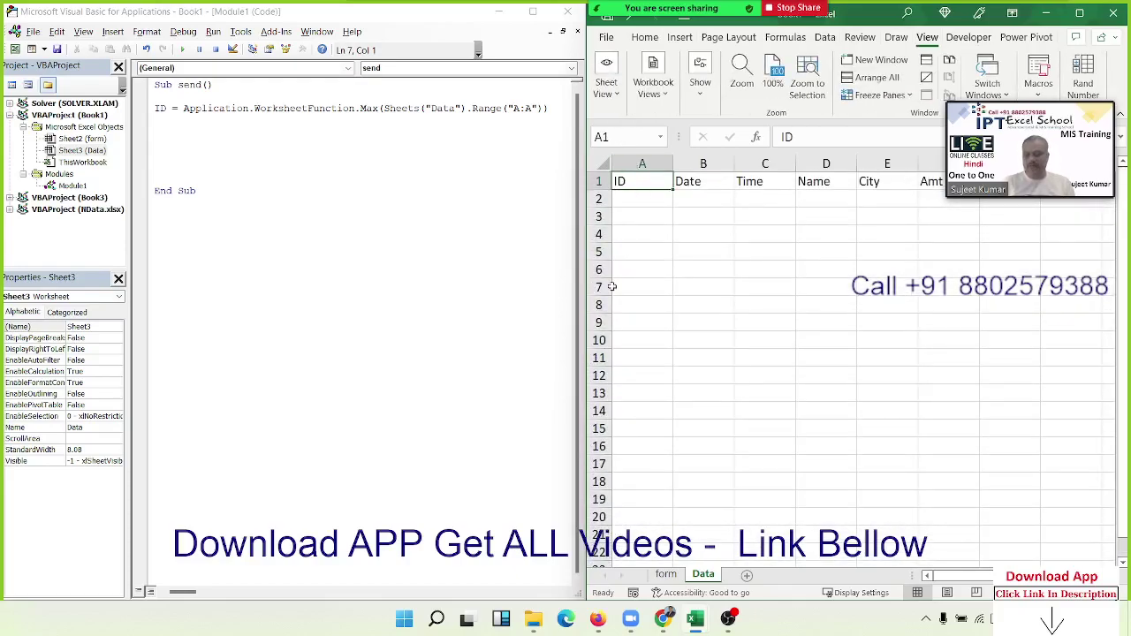
key("Down")
Add Range("A65000").End(xlUp).Offset(1, 0) = ID + 1 and begin a Sheets("Data"). prefix.
left_click(155, 143)
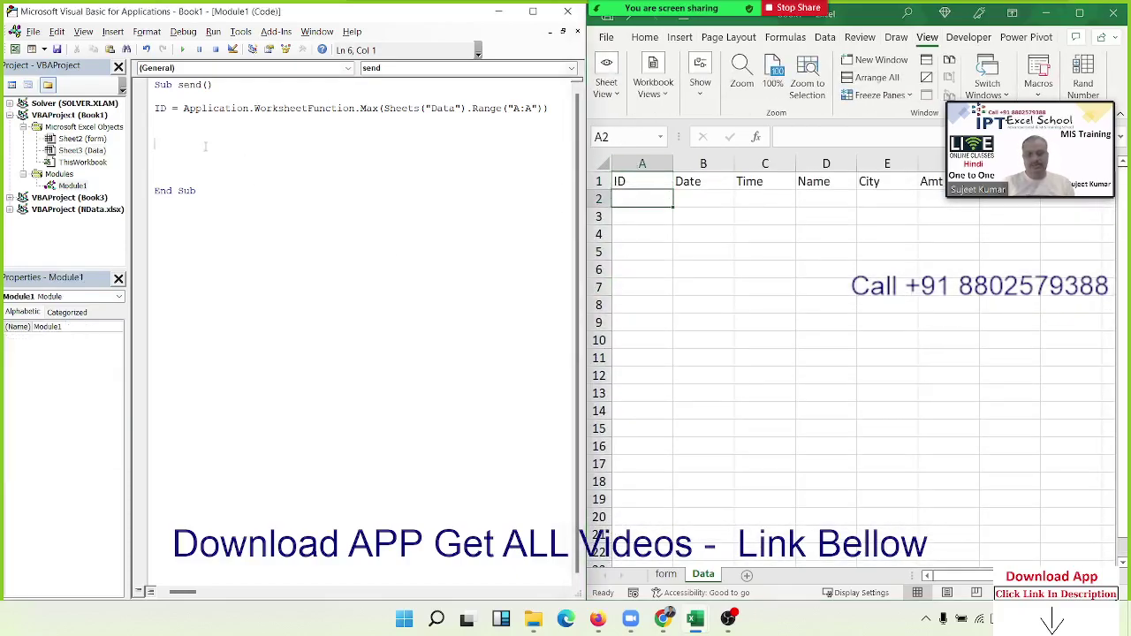
type("range")
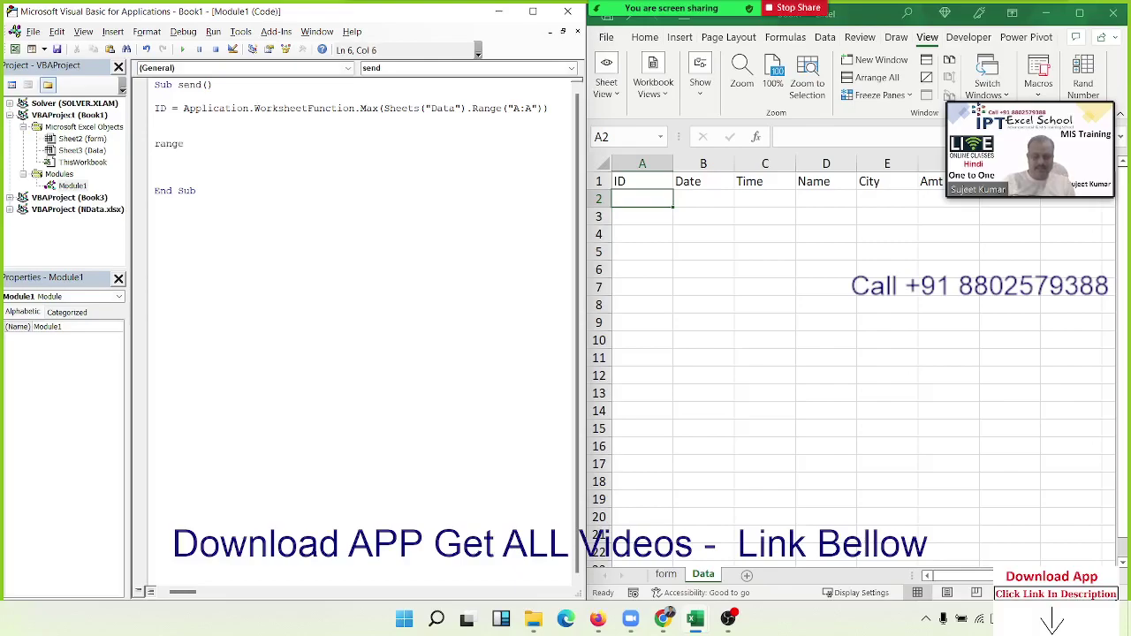
type("(")
type("A65")
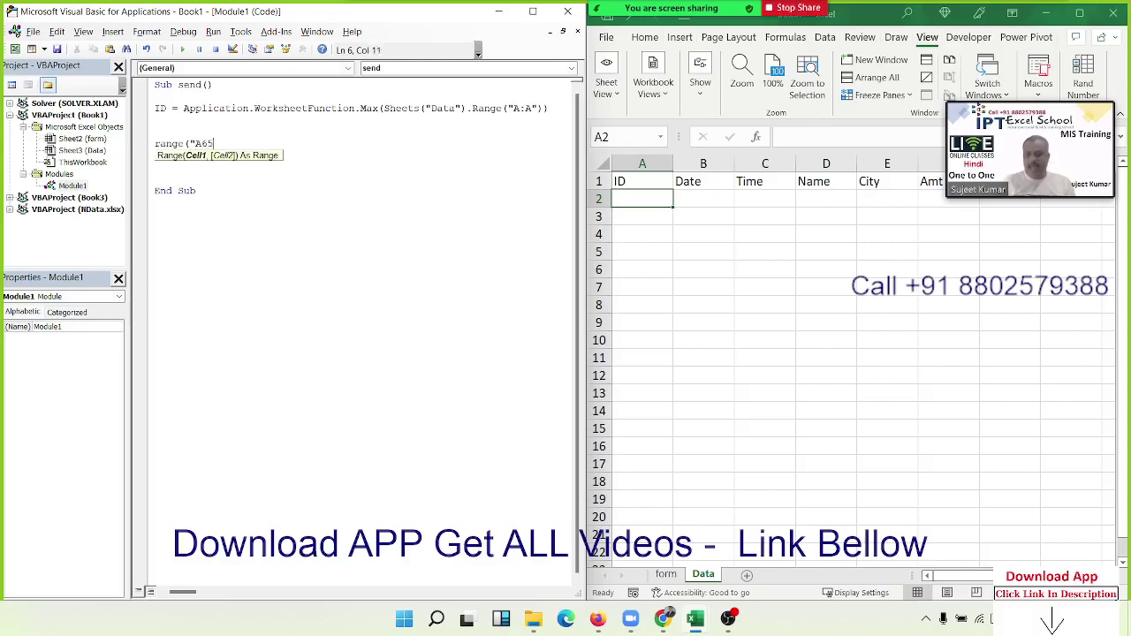
type("000\") .")
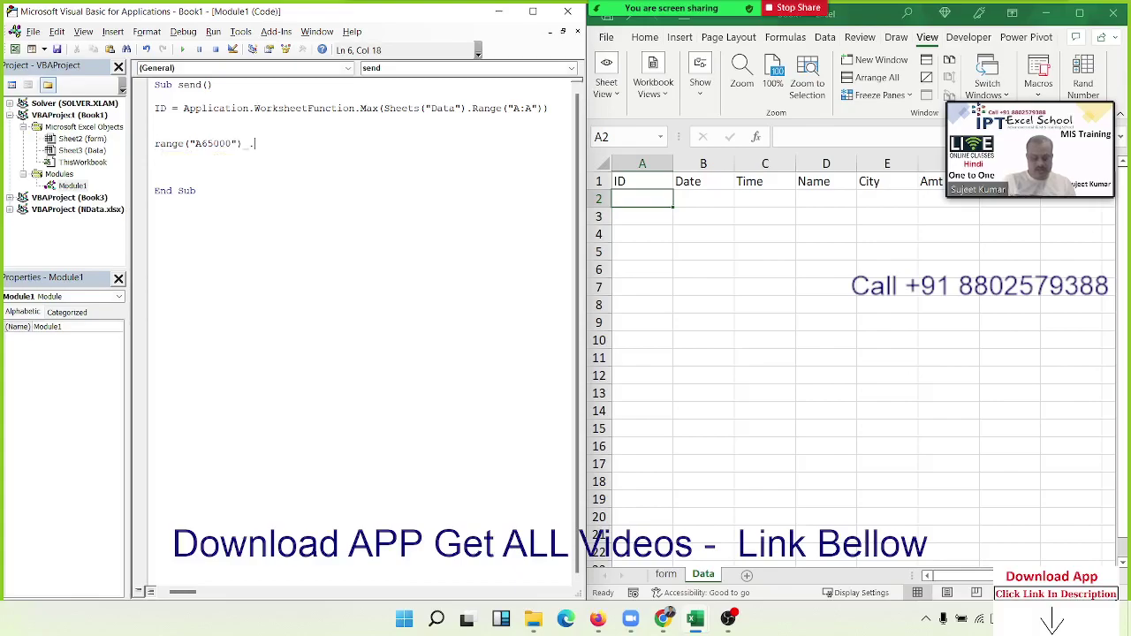
type("en")
key("BackSpace")
key("BackSpace")
key("BackSpace")
key("BackSpace")
type(".end(")
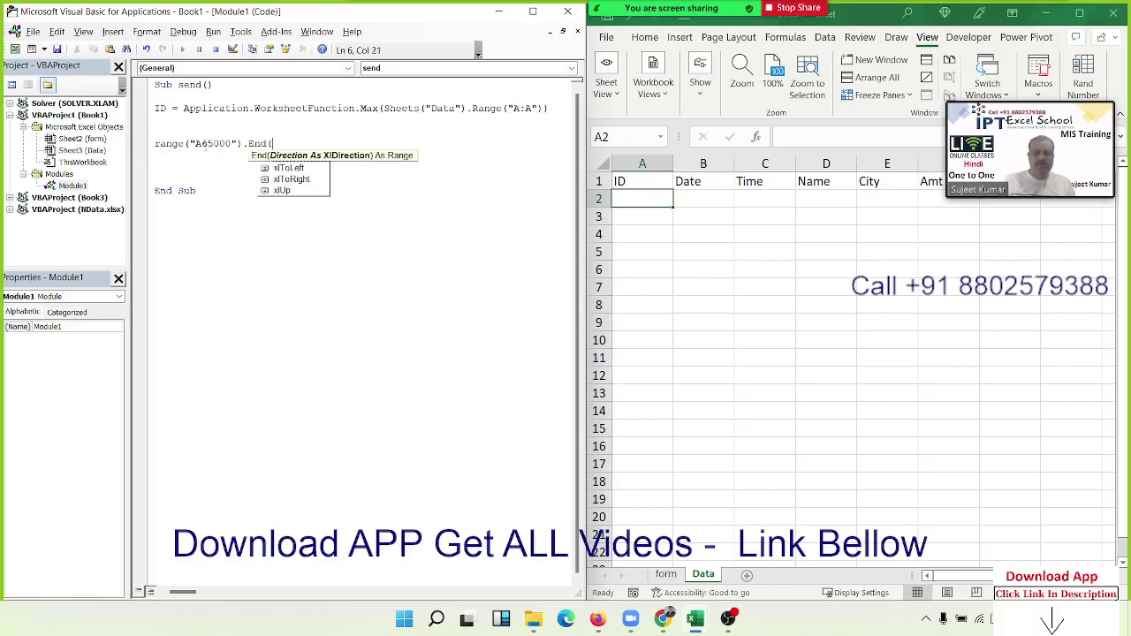
type("xlu")
key("Tab")
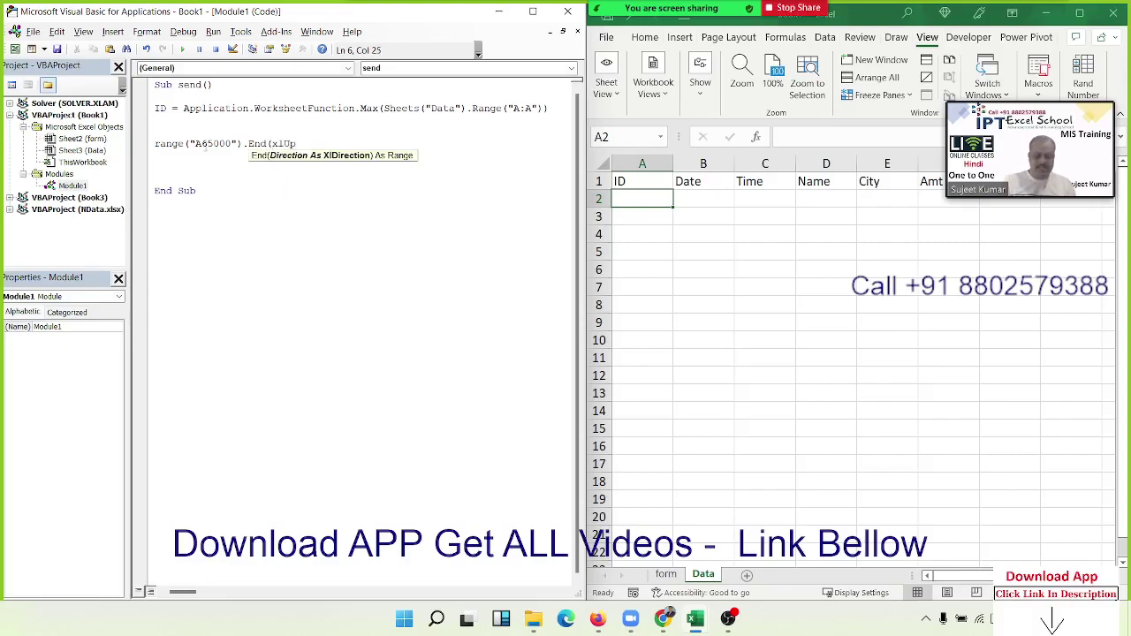
type(").")
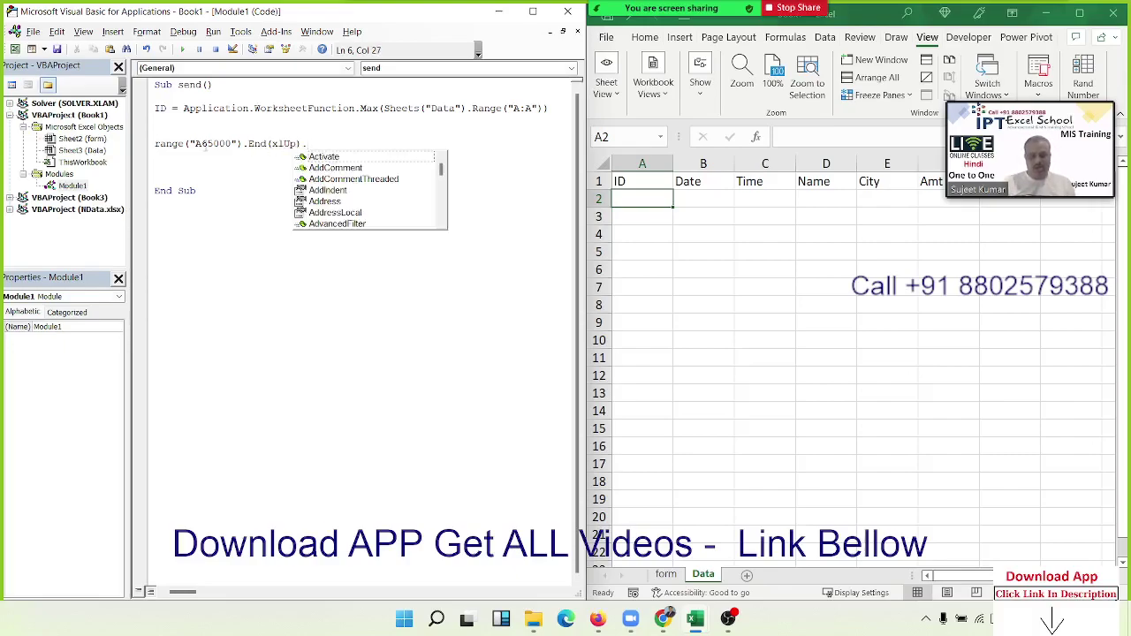
type("off")
key("Tab")
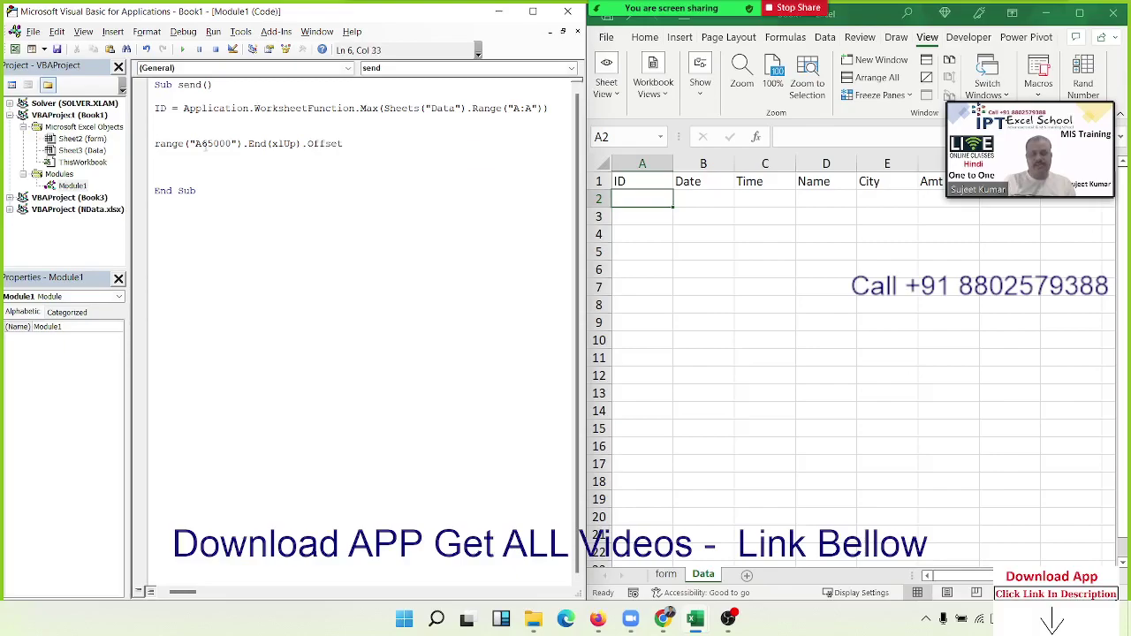
type("(1, ")
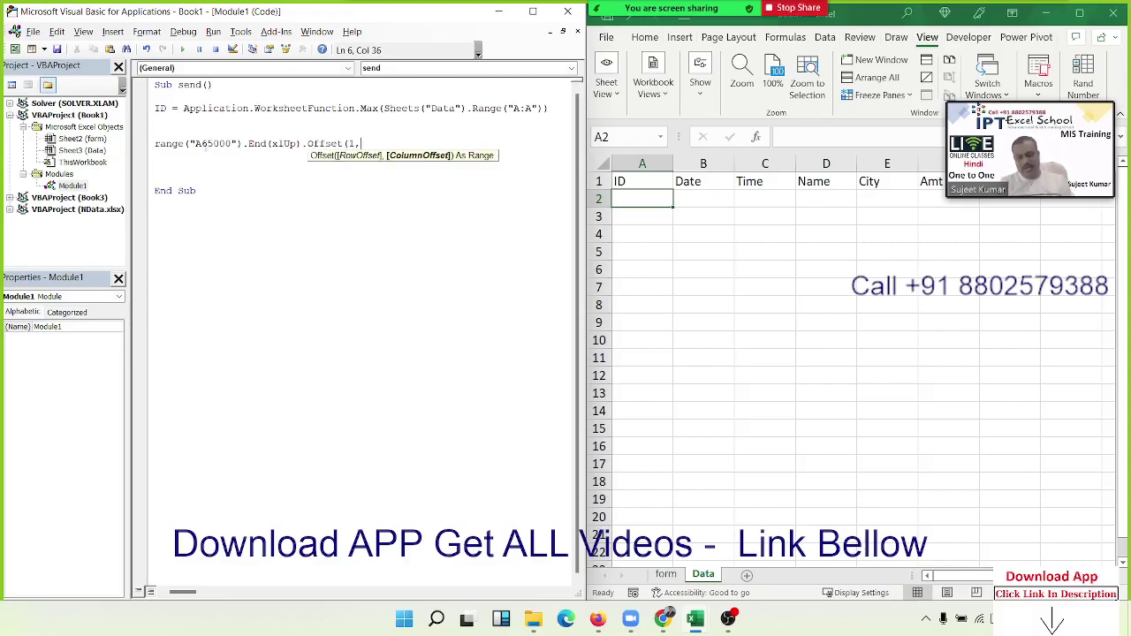
type("0")
type(") = ")
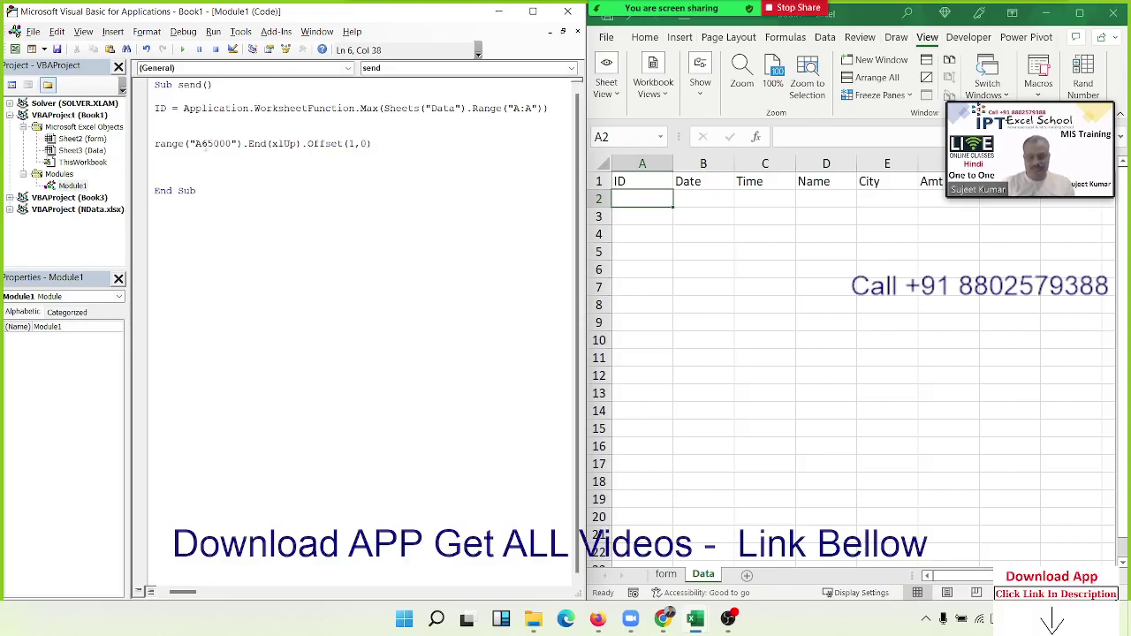
type("ID ")
type("+ 1")
key("Return")
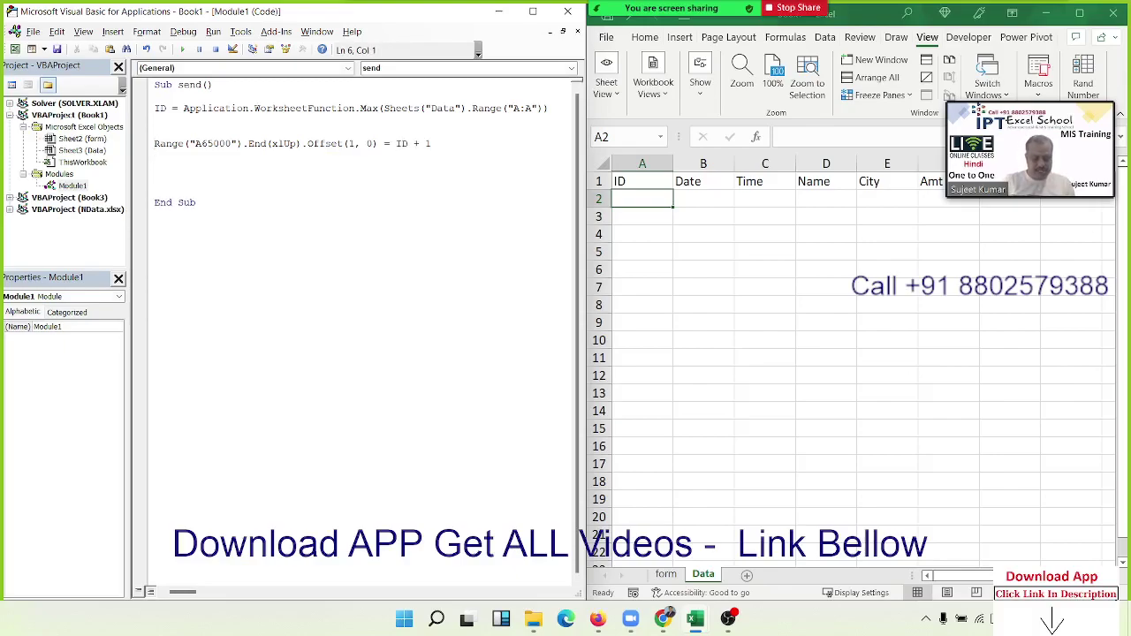
type("sheets(")
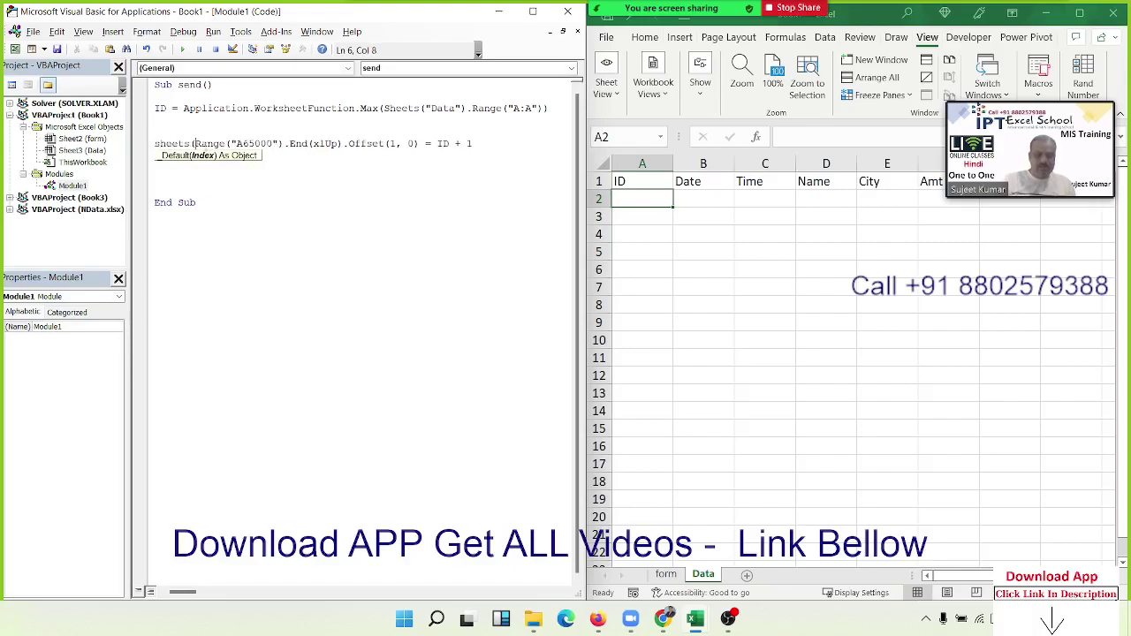
type("\"D")
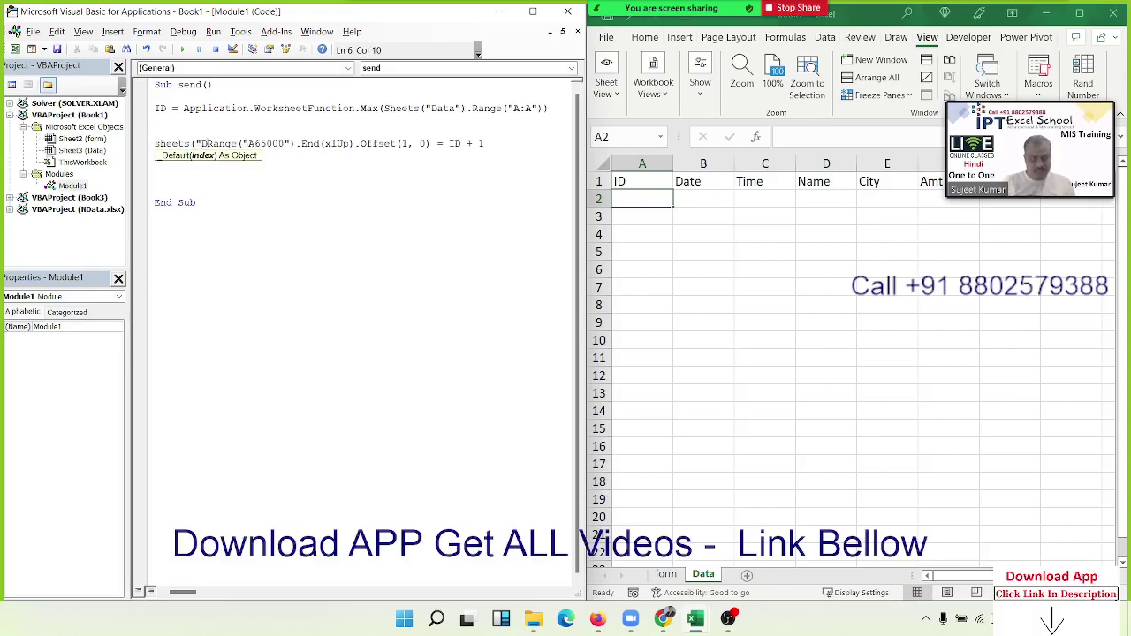
type("ata\"")
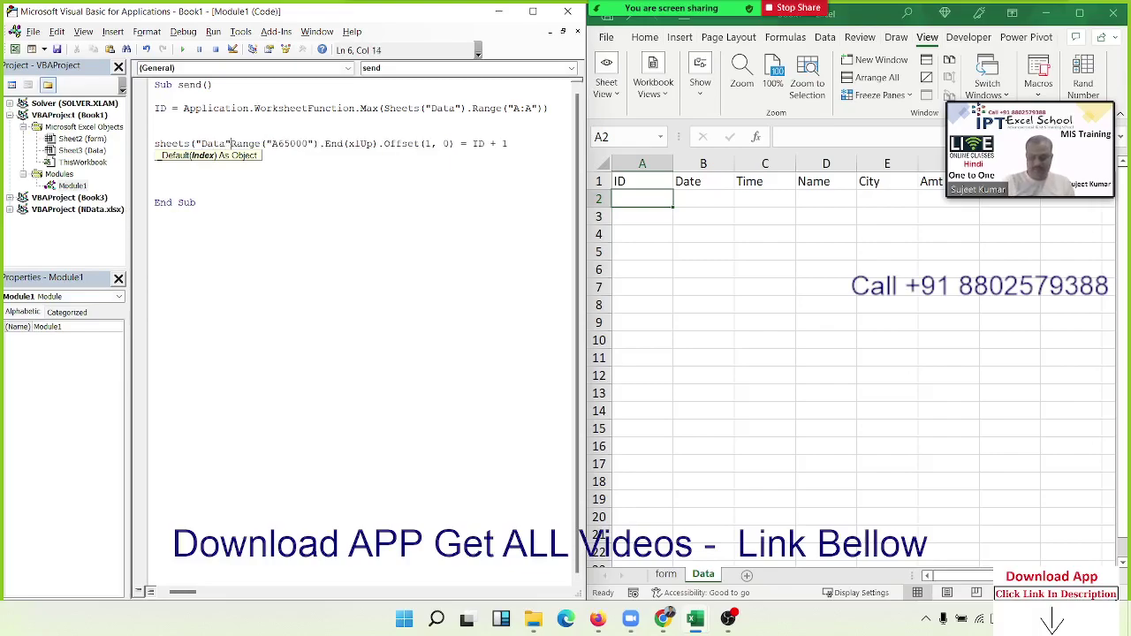
type(").")
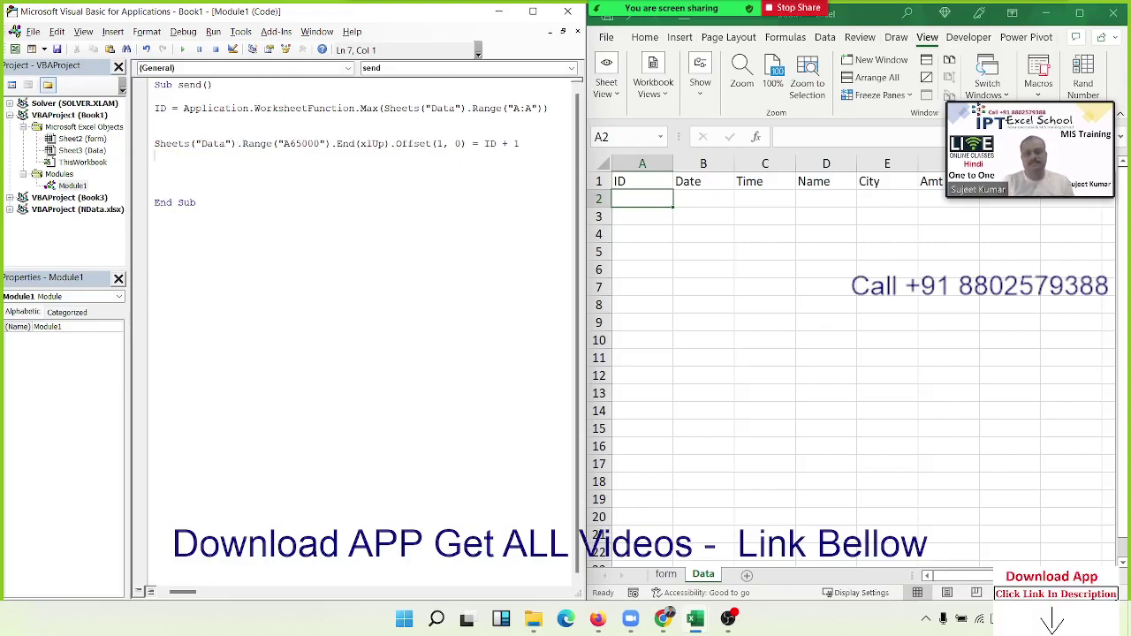
Duplicate the Sheets line and change the copy's value from ID + 1 to Date.
left_click(241, 143)
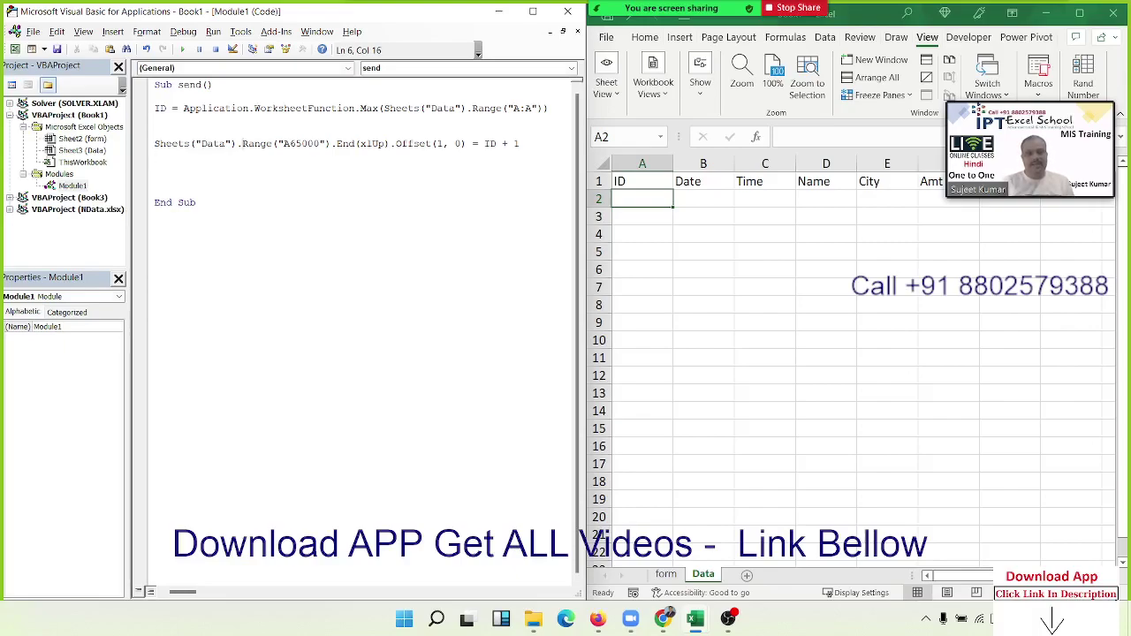
left_click(164, 142)
key("shift+Down")
key("ctrl+c")
key("Right")
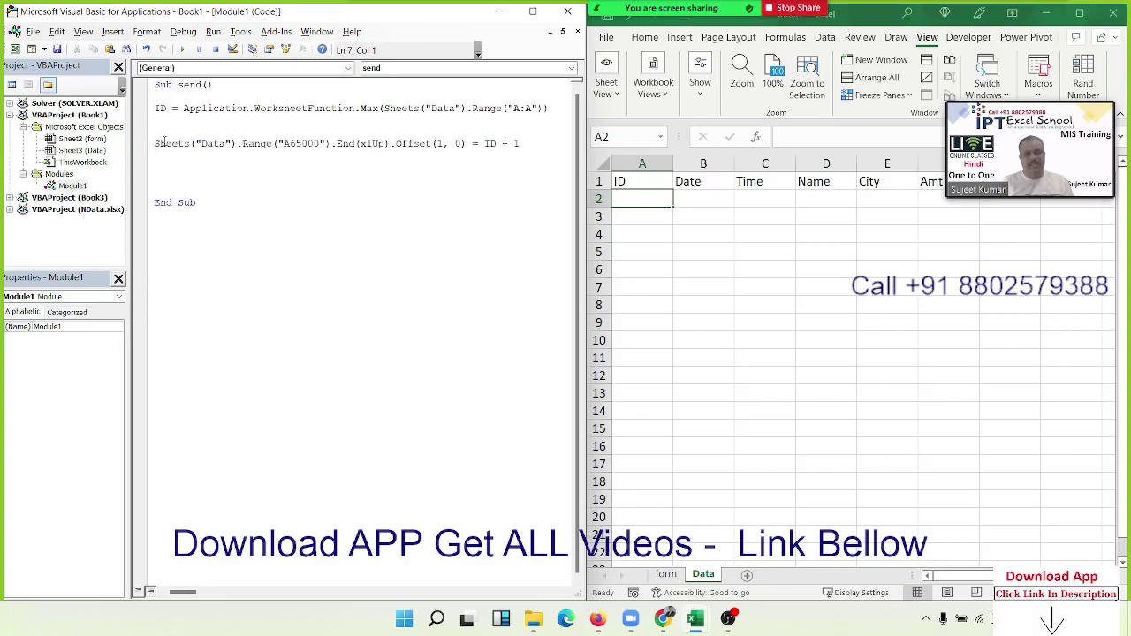
key("ctrl+v")
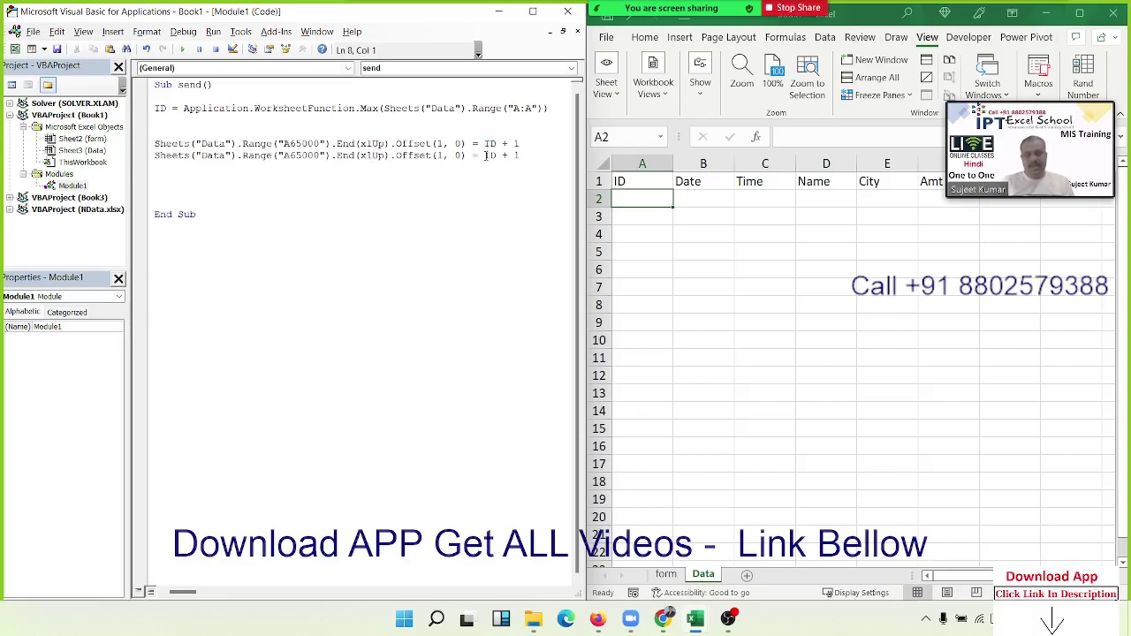
left_click_drag(485, 156, 531, 155)
type("date")
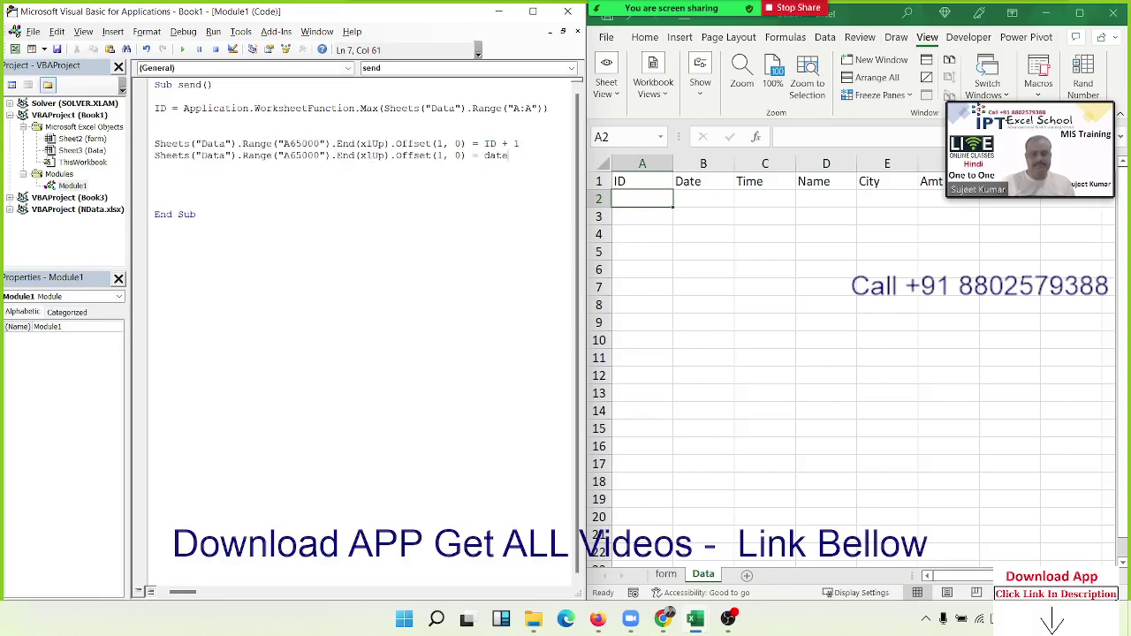
key("Down")
key("Down")
key("Down")
Enter 1 as a sample ID in Data cell A2.
left_click(446, 159)
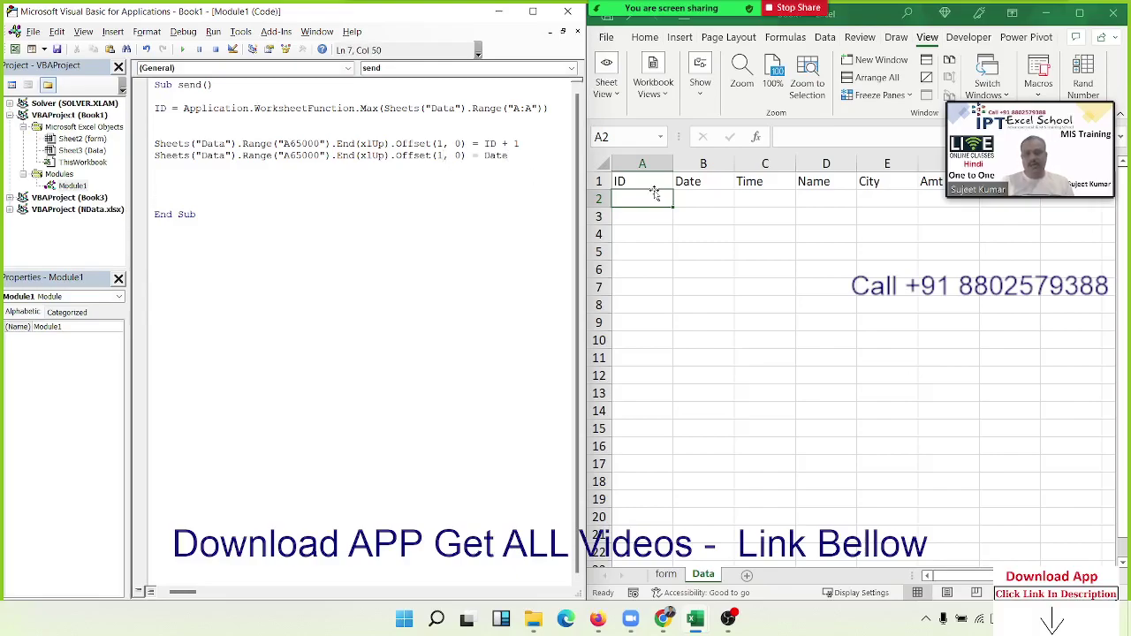
left_click(655, 193)
type("1")
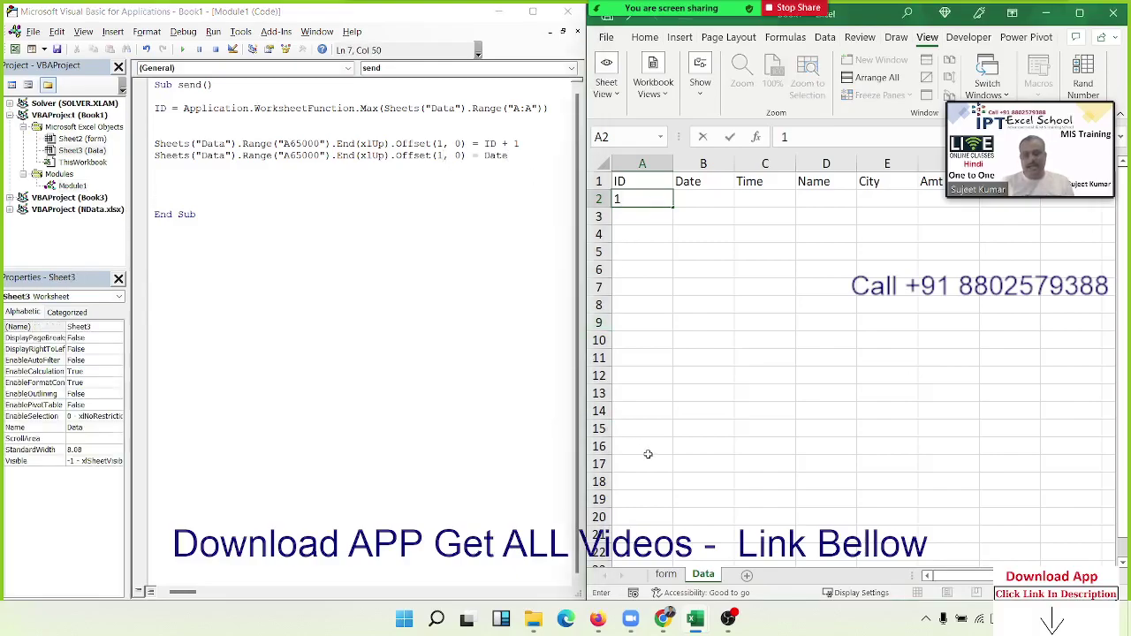
left_click(651, 459)
key("ctrl+Up")
key("Down")
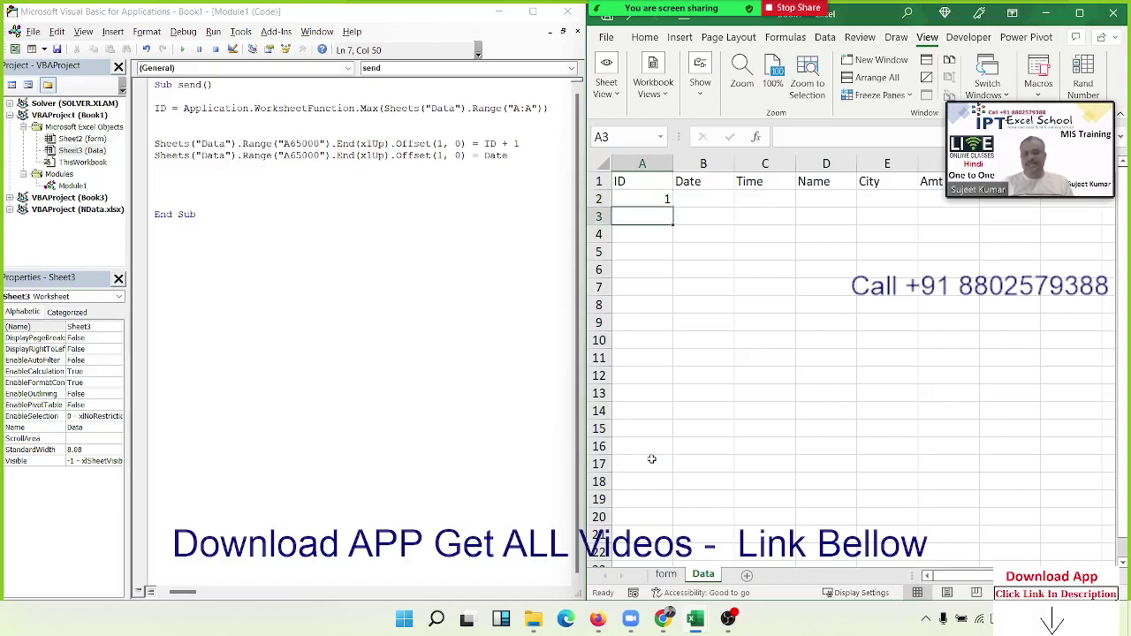
key("Up")
key("Right")
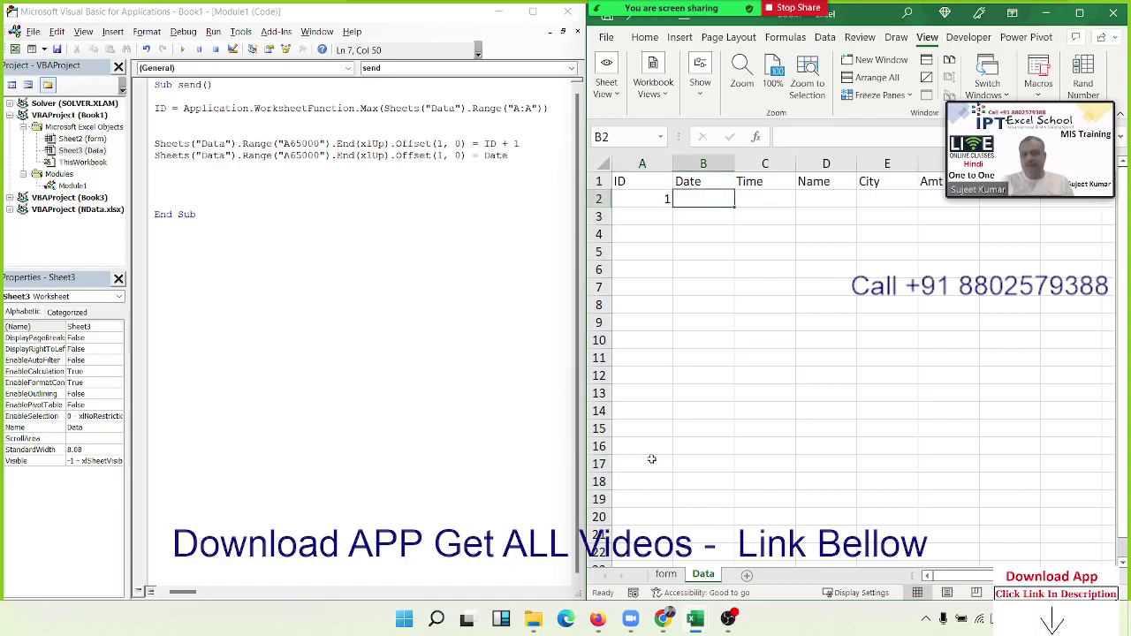
Set the Date line's offset to (0, 1) and duplicate that line below.
left_click(439, 155)
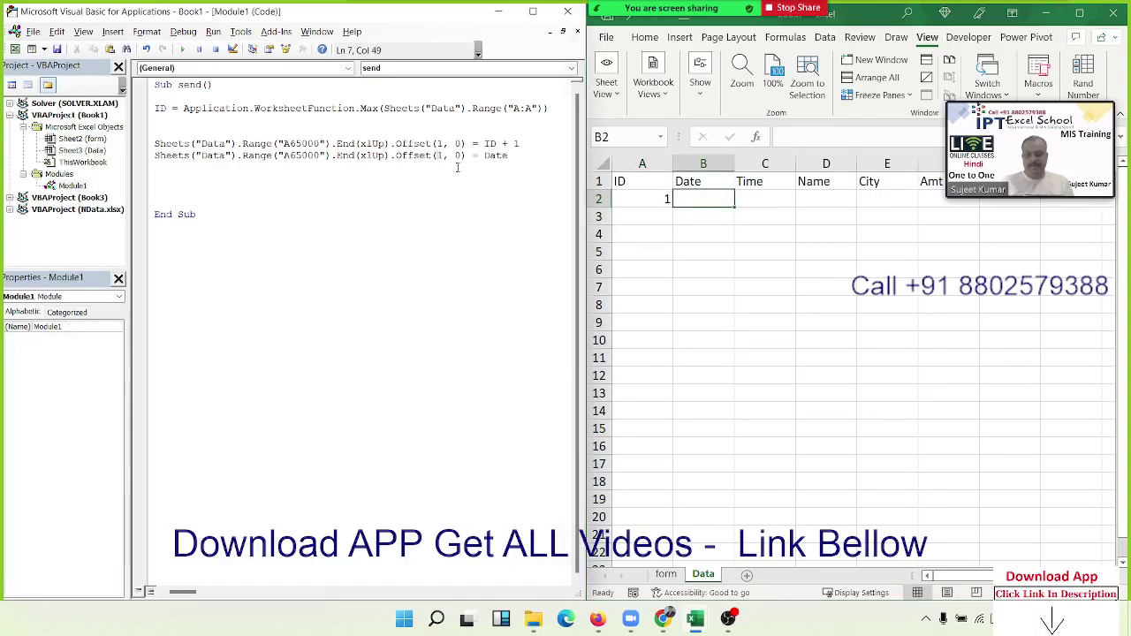
key("BackSpace")
type("0")
key("Delete")
type("1")
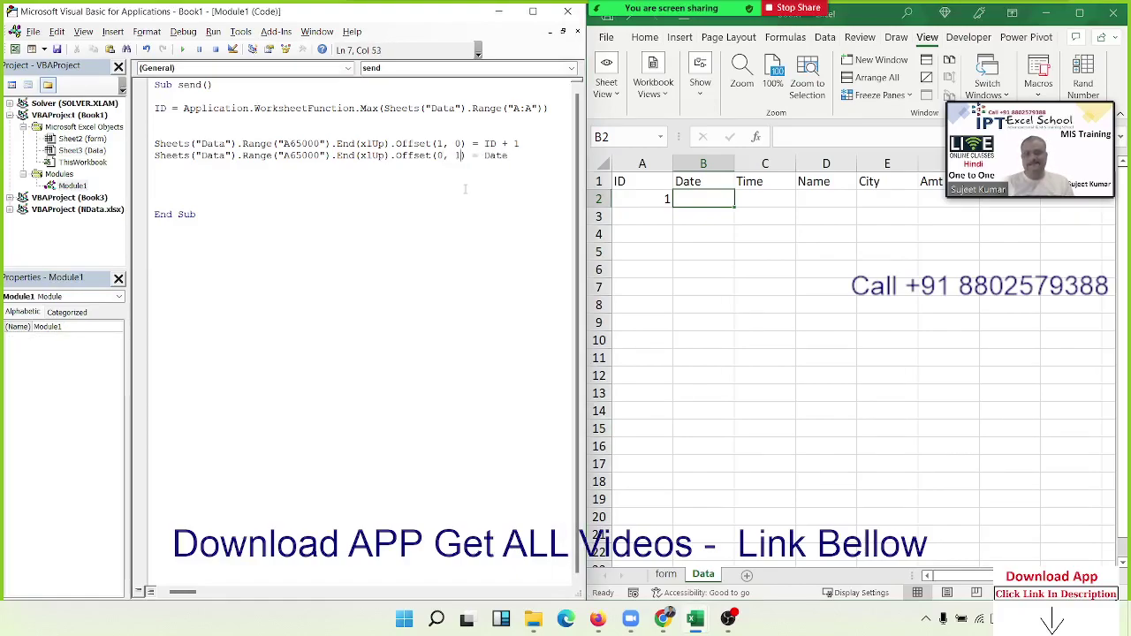
left_click(483, 175)
key("Up")
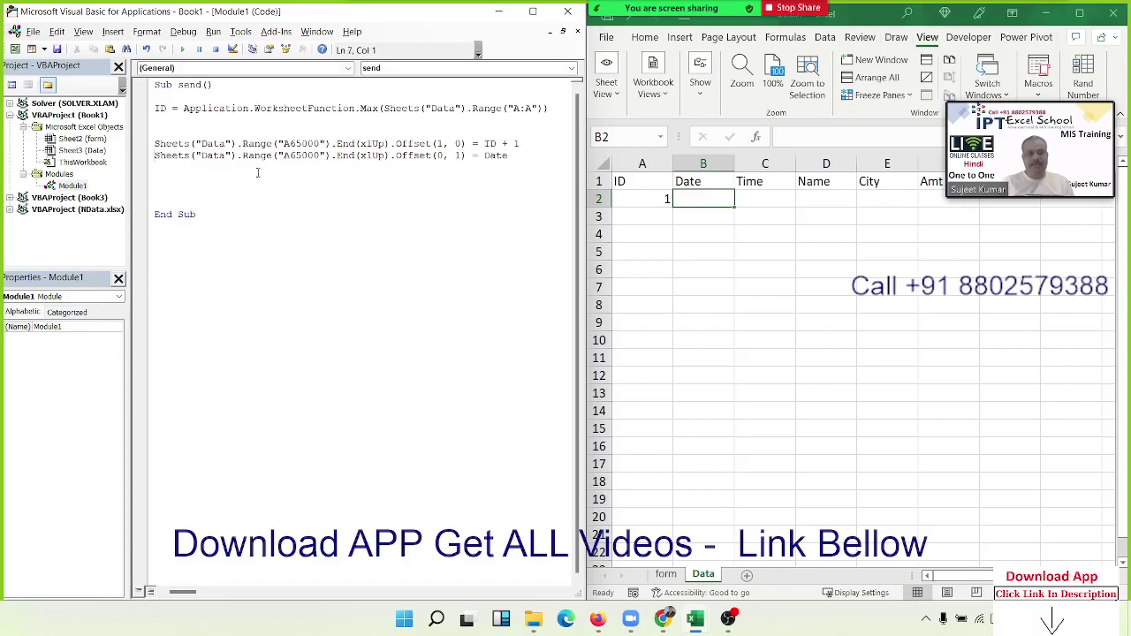
key("shift+Down")
key("ctrl+c")
left_click(257, 173)
key("ctrl+v")
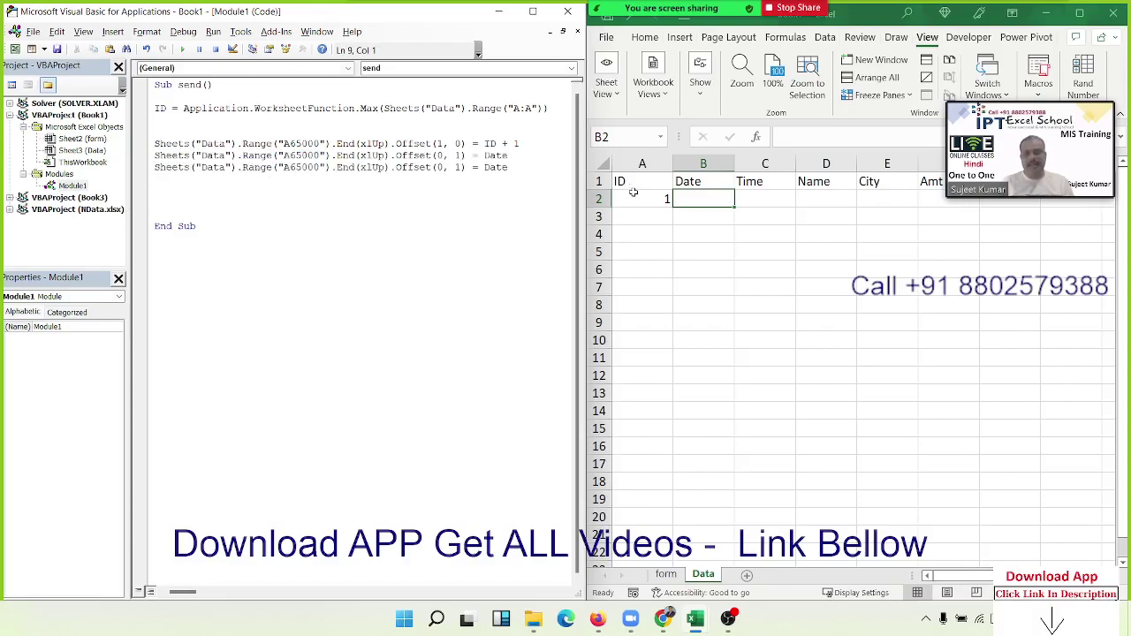
Enter today's date, 19-10-2022, in Data cell B2.
left_click(725, 200)
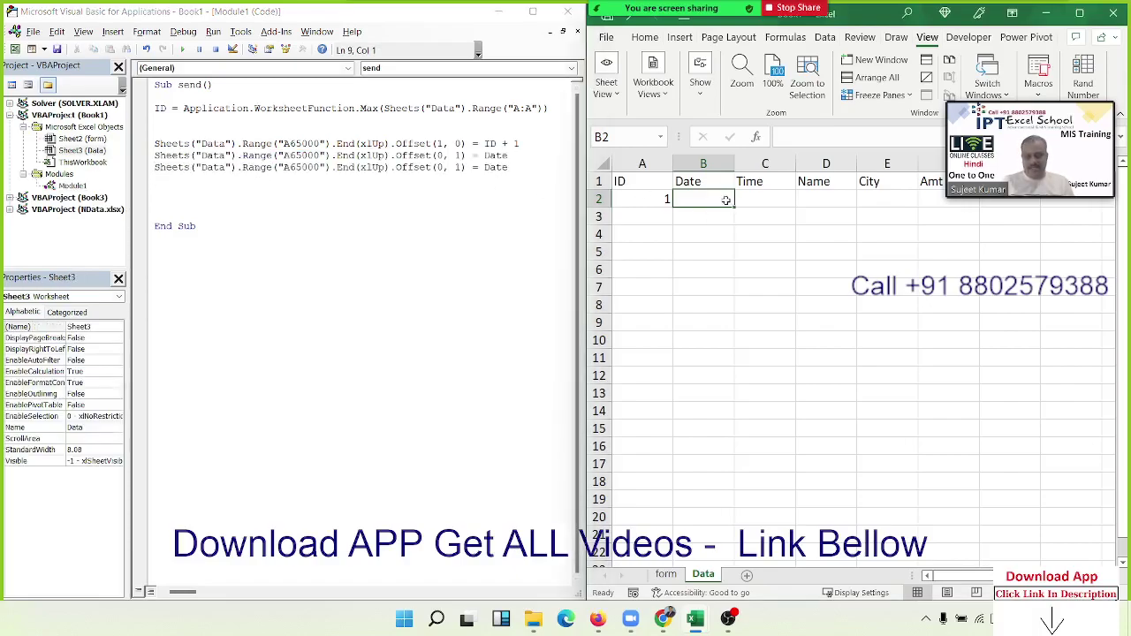
key("ctrl+semicolon")
left_click(654, 304)
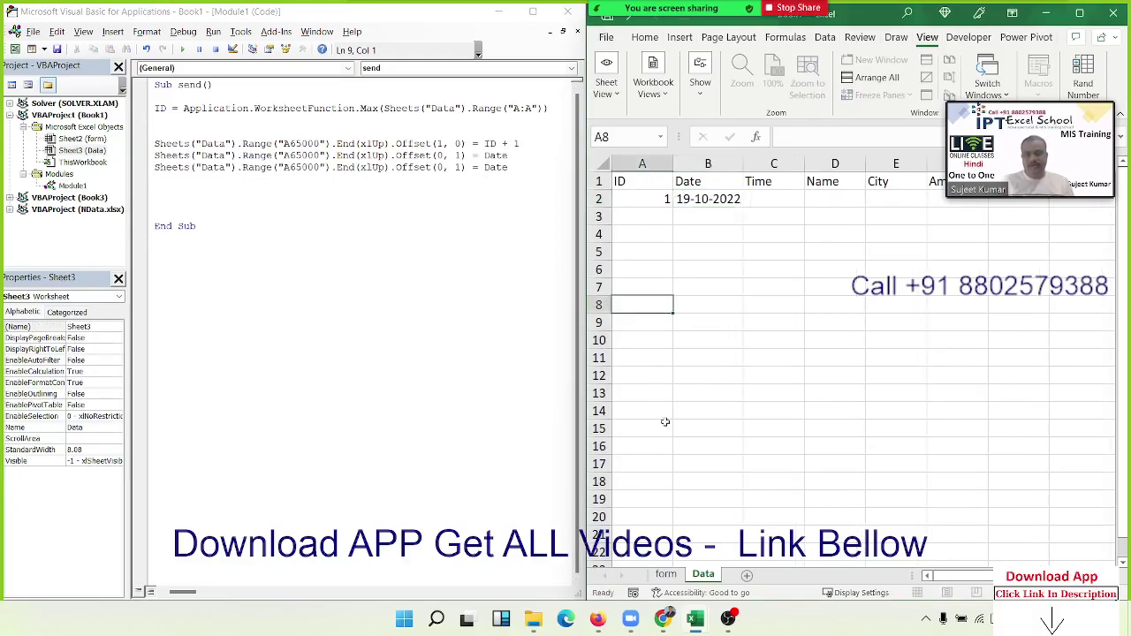
left_click(664, 414)
left_click(650, 466)
key("ctrl+Up")
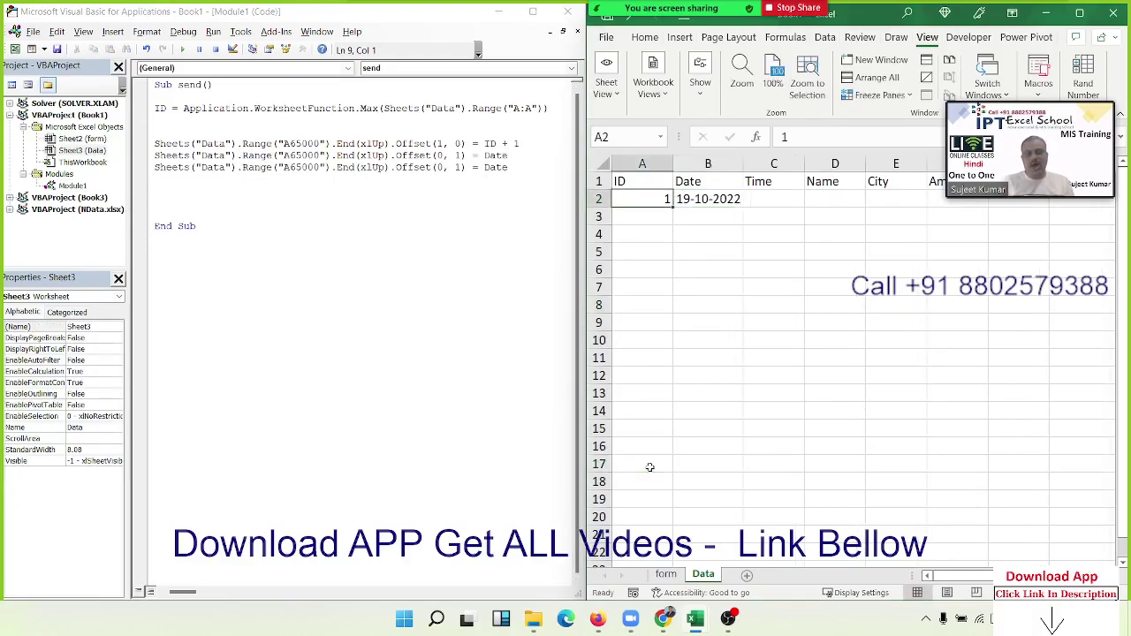
key("Right")
key("Right")
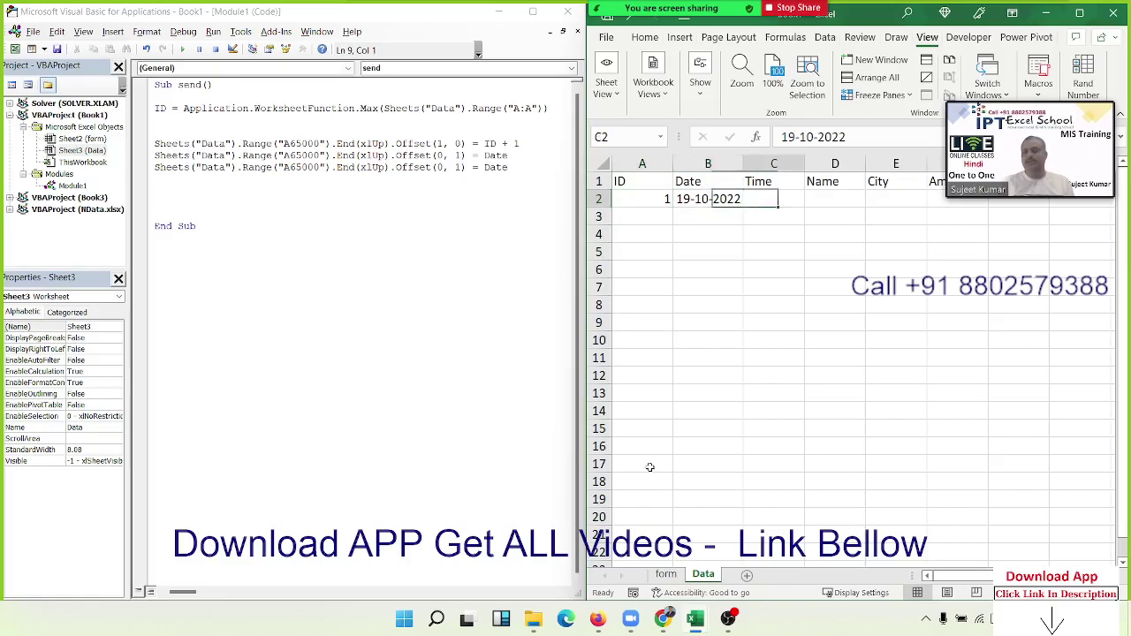
Change the third Sheets line to Offset(0, 2) = Time.
double_click(459, 167)
type("2")
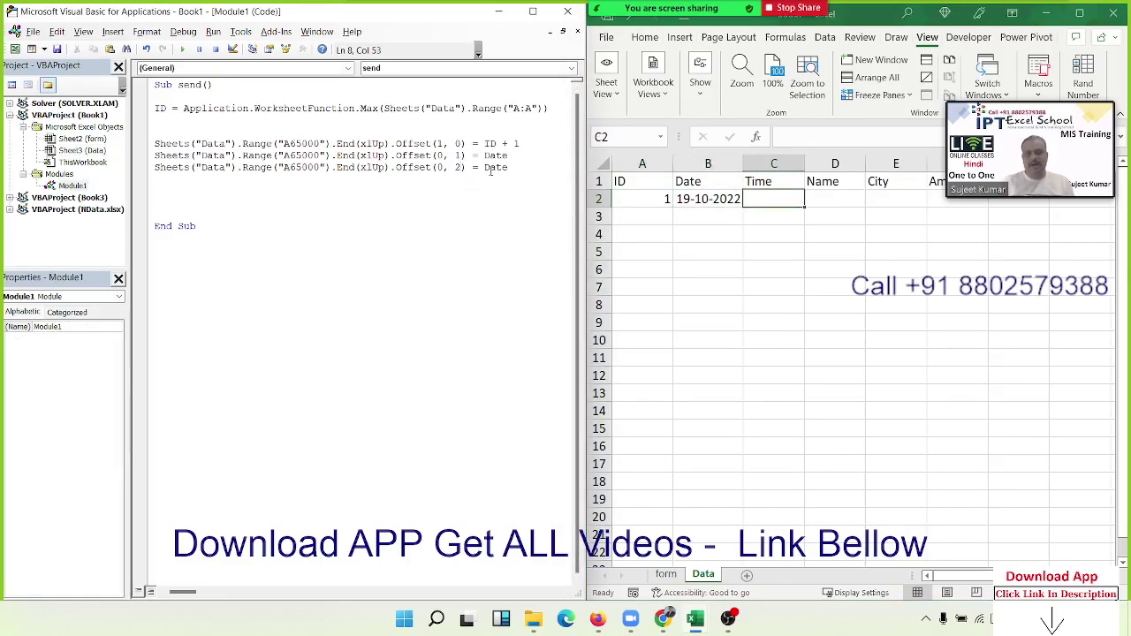
double_click(495, 167)
type("time")
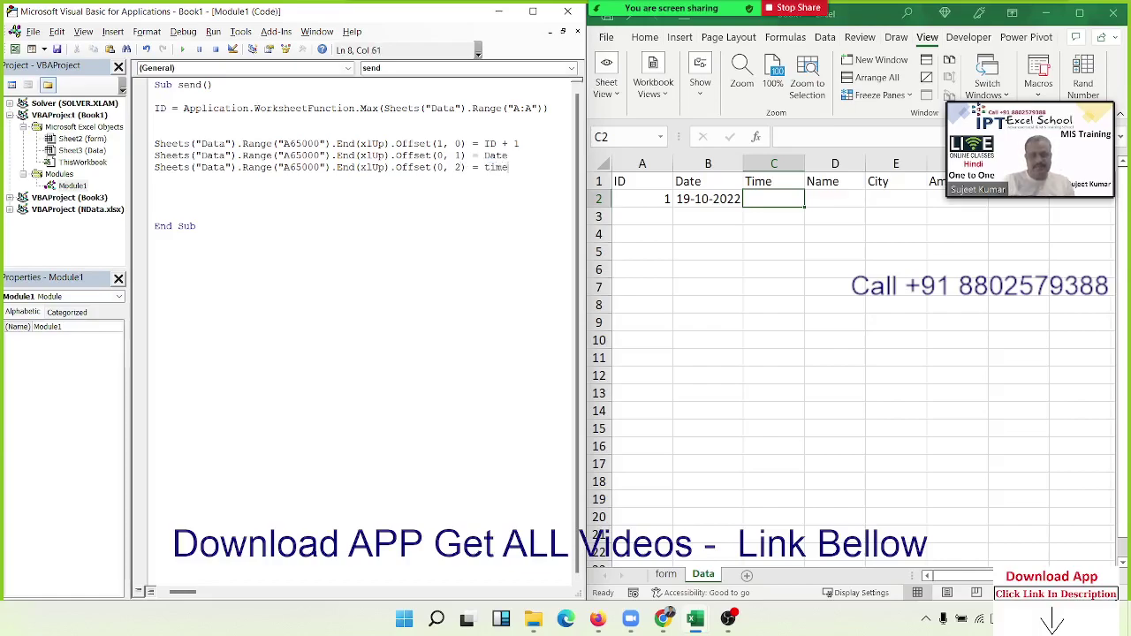
left_click(471, 207)
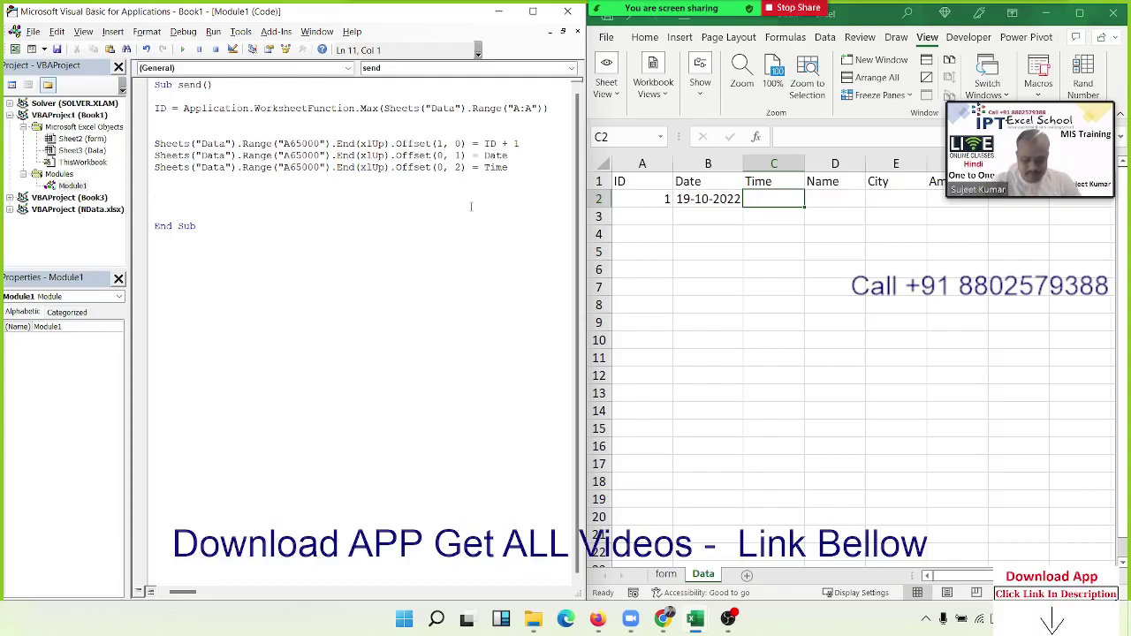
Enter the sample time 10:30 in Data cell C2.
left_click(704, 306)
left_click(768, 196)
type("10:30")
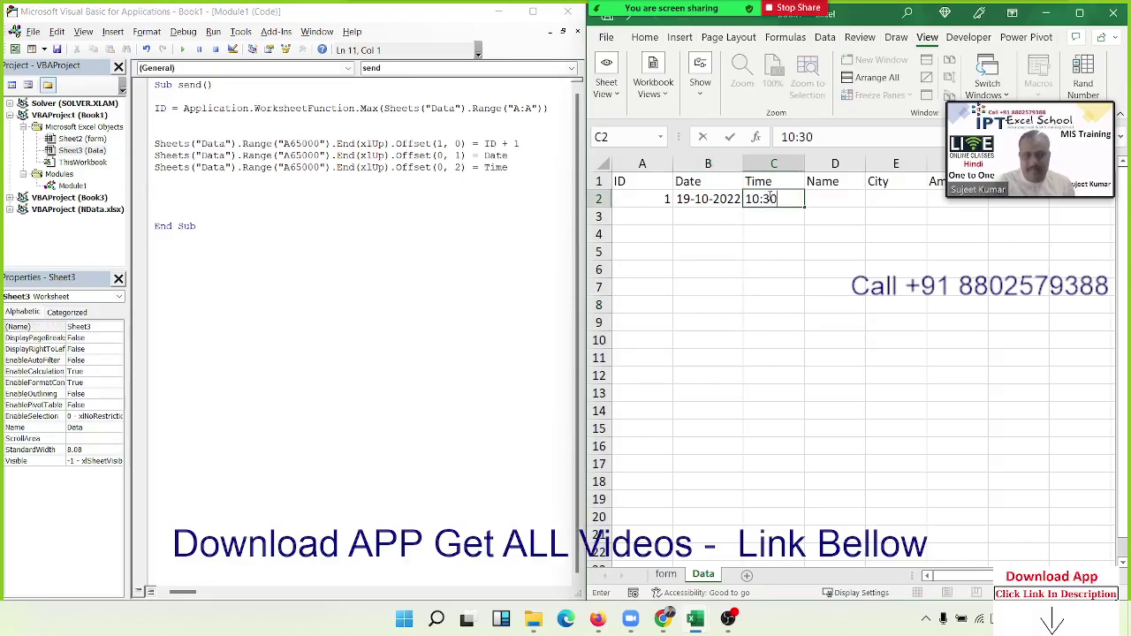
left_click(825, 210)
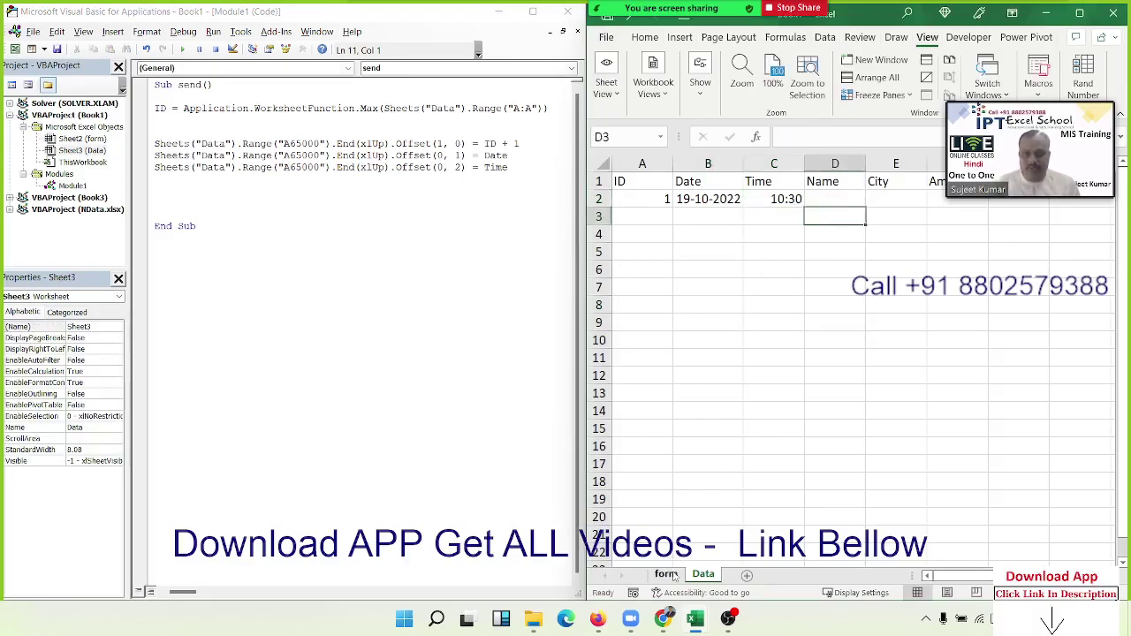
Duplicate the Time line as Offset(0, 3) = Range("B3").Value, then widen the code editor.
left_click(160, 167)
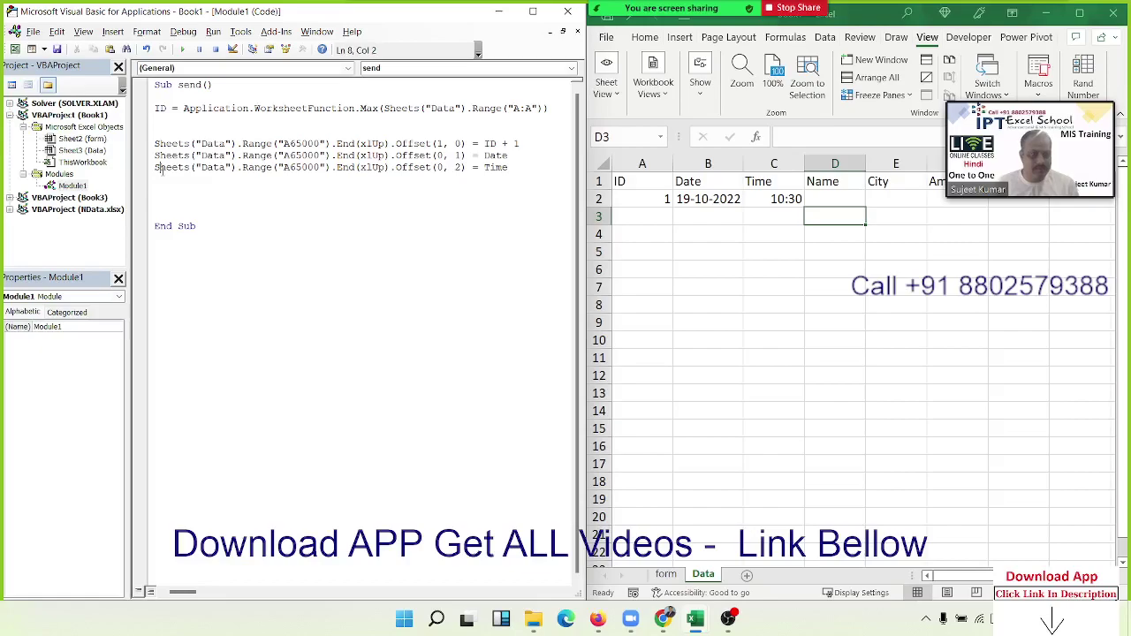
key("shift+Down")
key("ctrl+c")
left_click(163, 177)
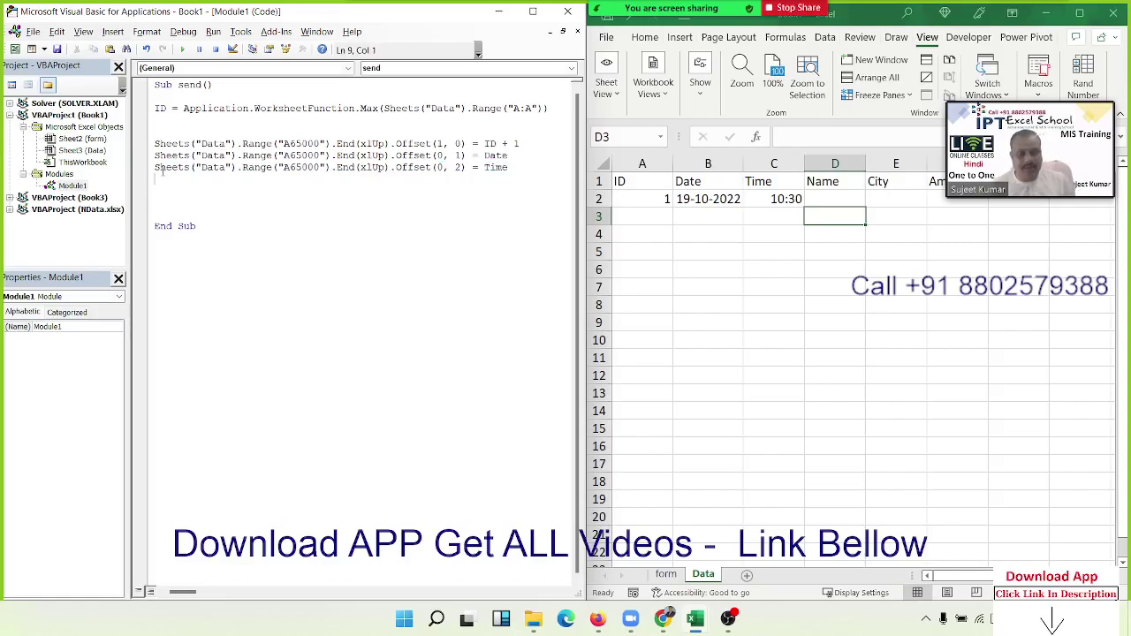
key("ctrl+v")
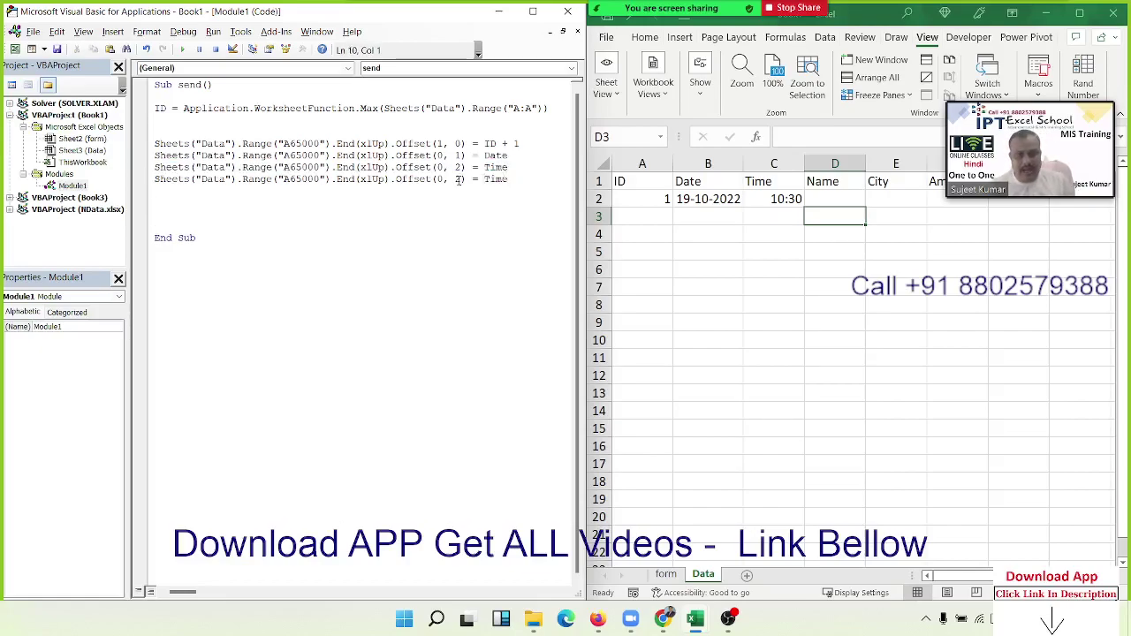
left_click(457, 179)
key("Delete")
type("3")
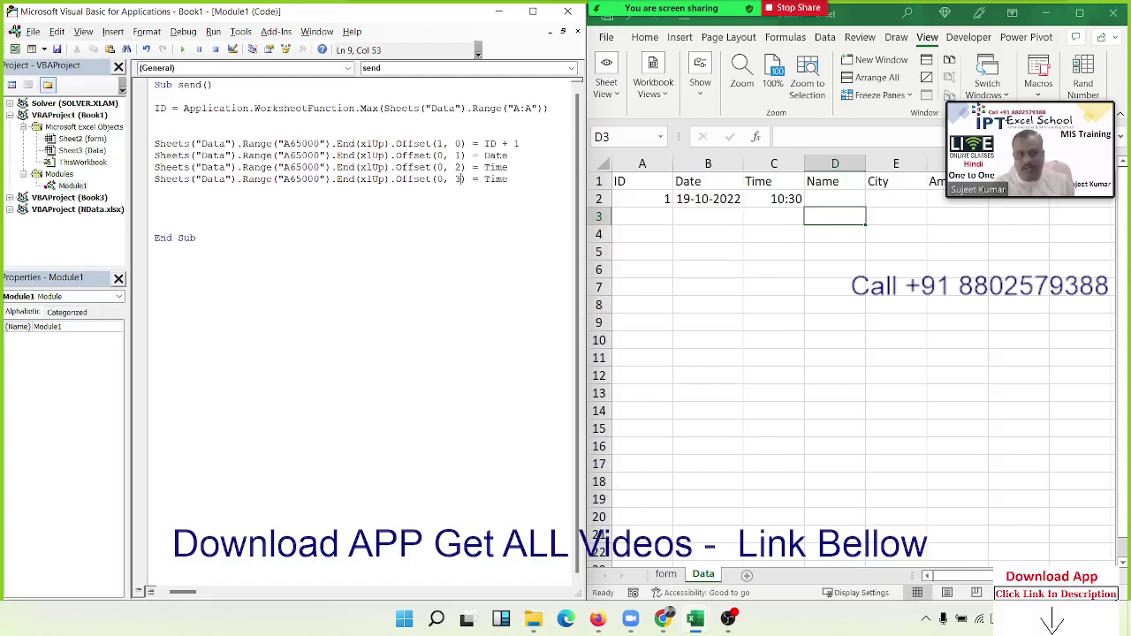
key("Delete")
key("Delete")
key("Delete")
key("Delete")
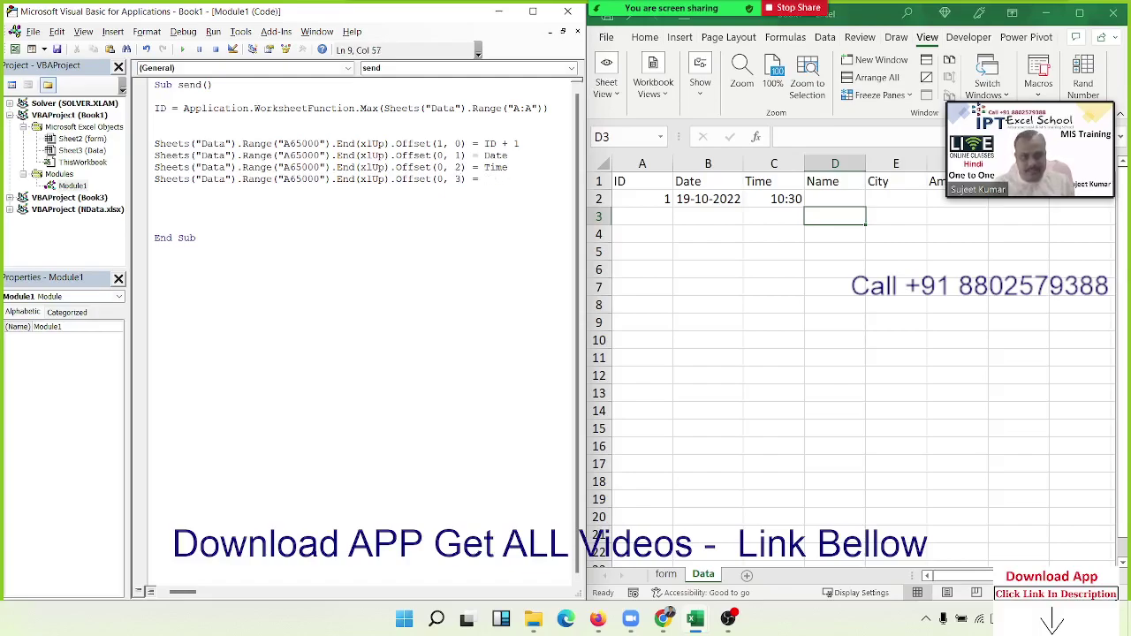
type("range(\"")
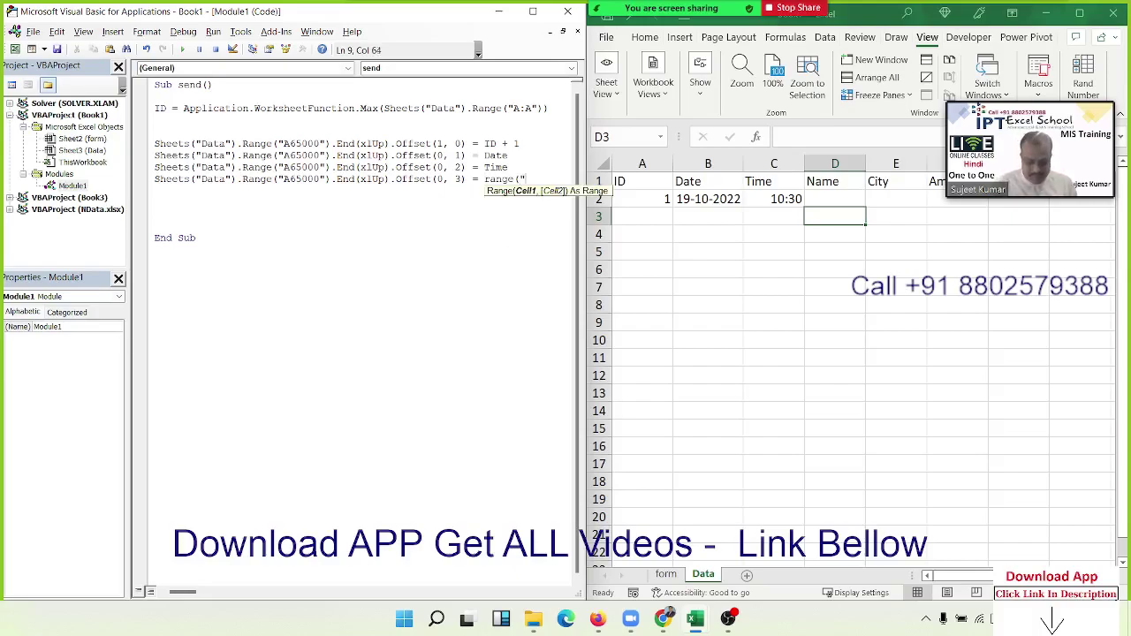
type("B3\")")
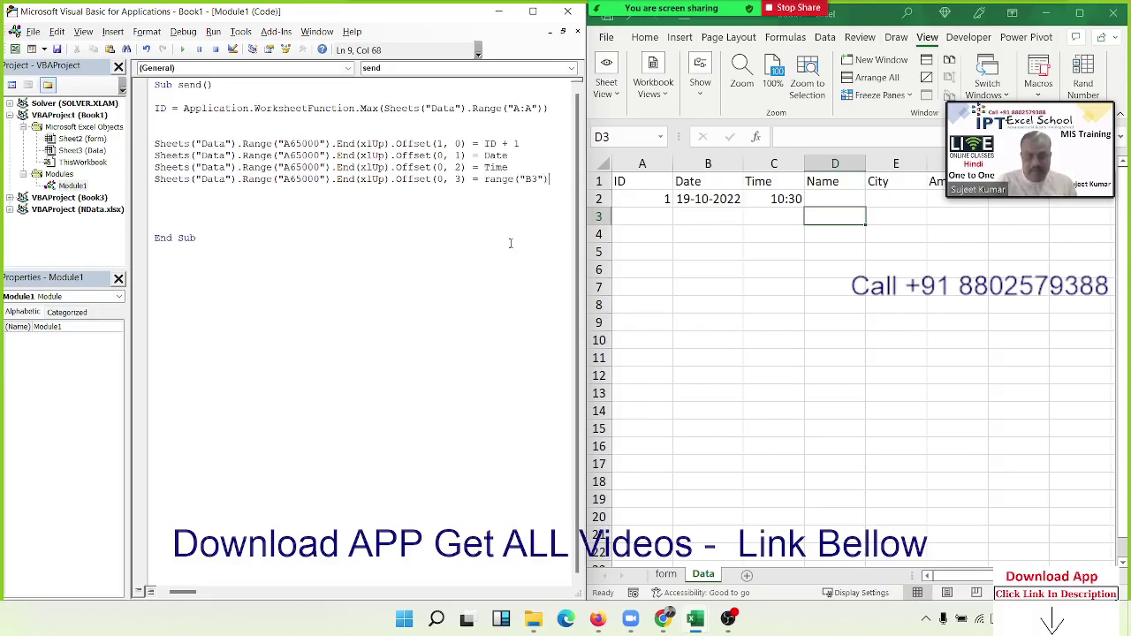
type(".Value")
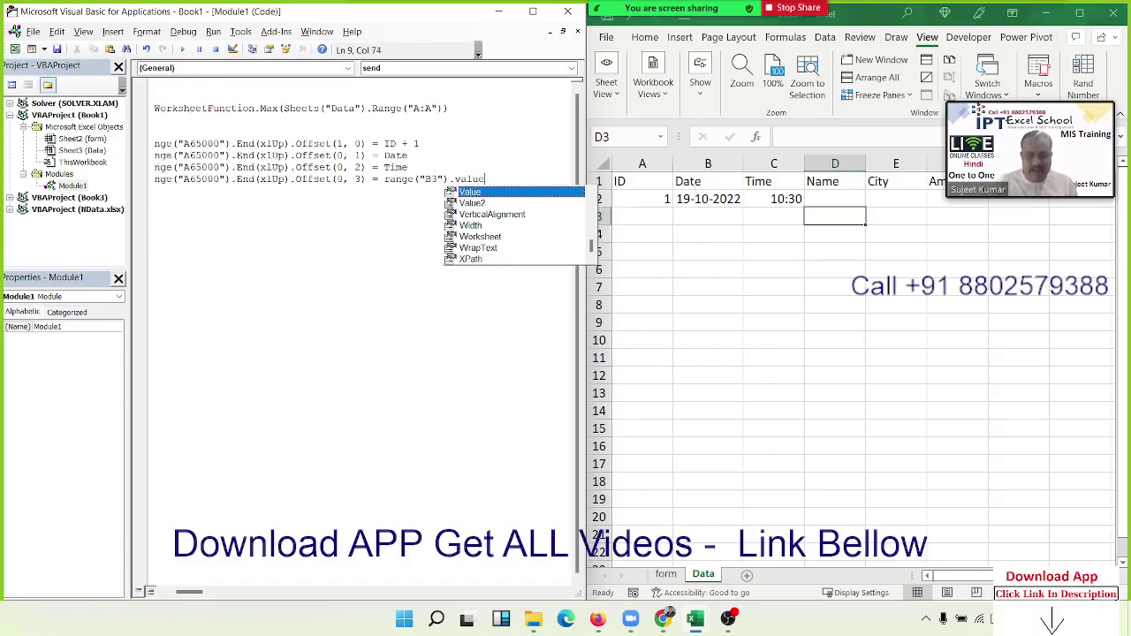
key("Escape")
left_click(458, 282)
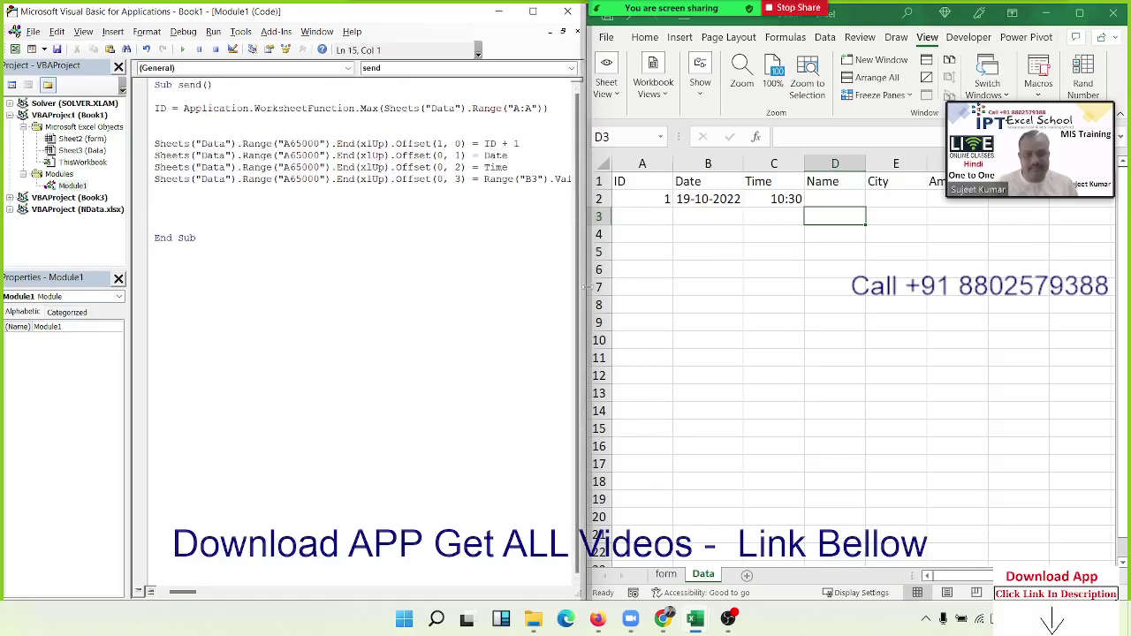
left_click_drag(584, 289, 637, 287)
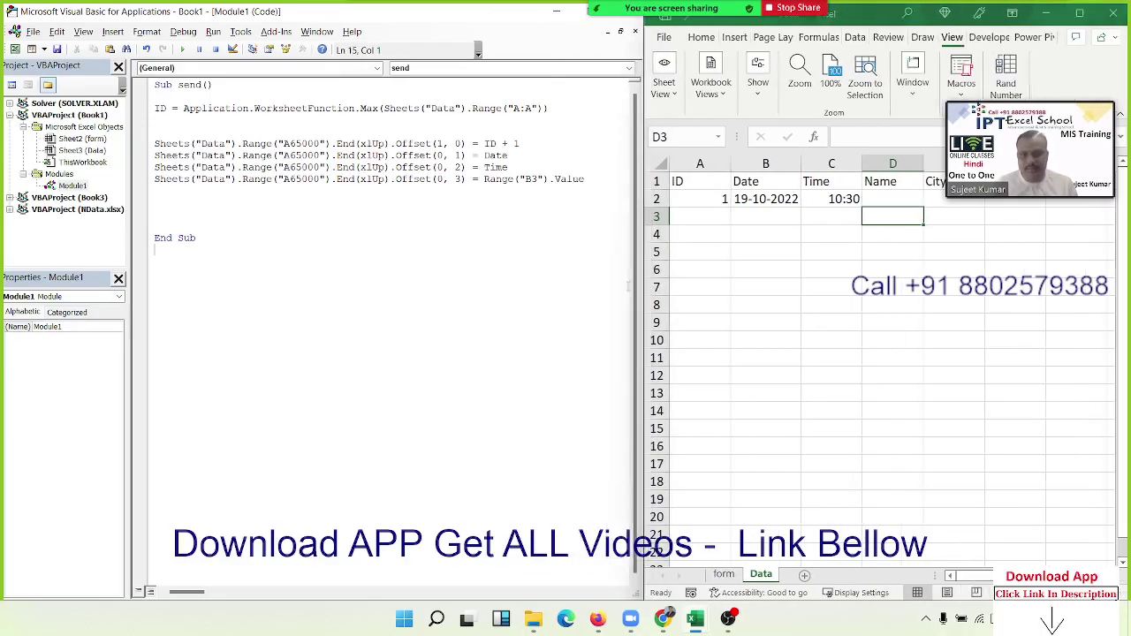
Confirm the Name entry is in C3 on the form sheet, and change the Name line's Range("B3") to Range("C3").
left_click(736, 575)
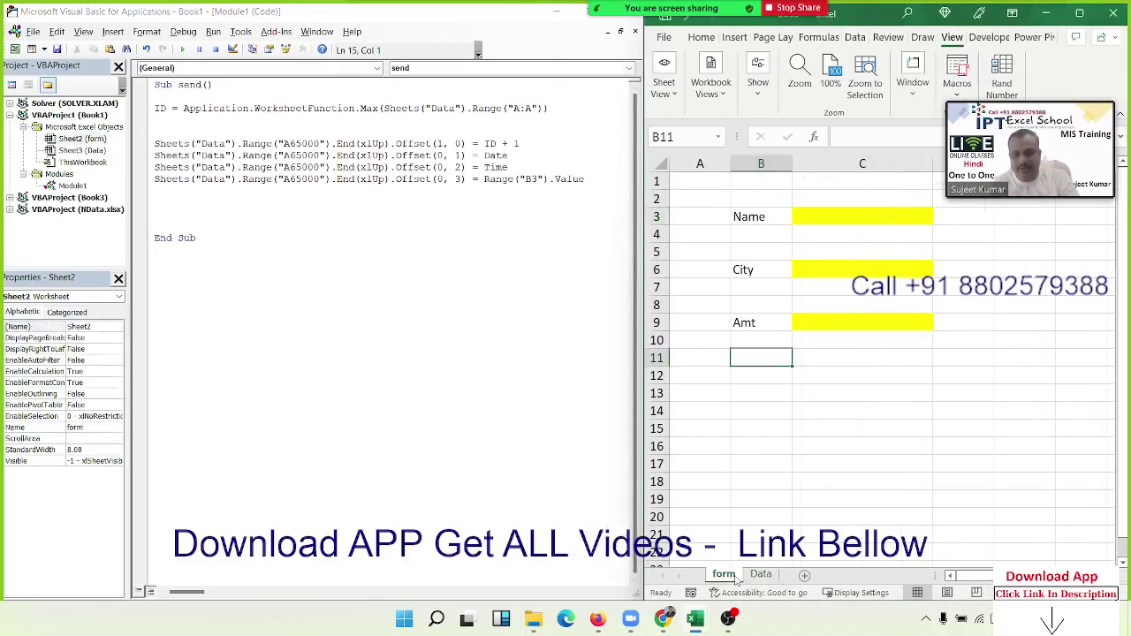
left_click(856, 225)
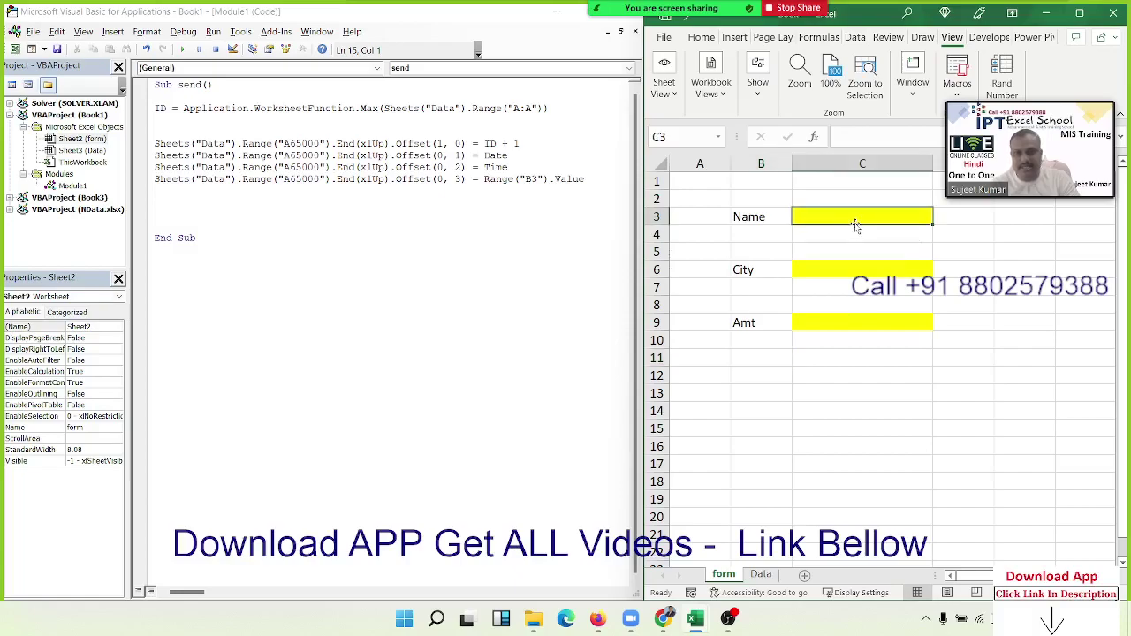
left_click(530, 169)
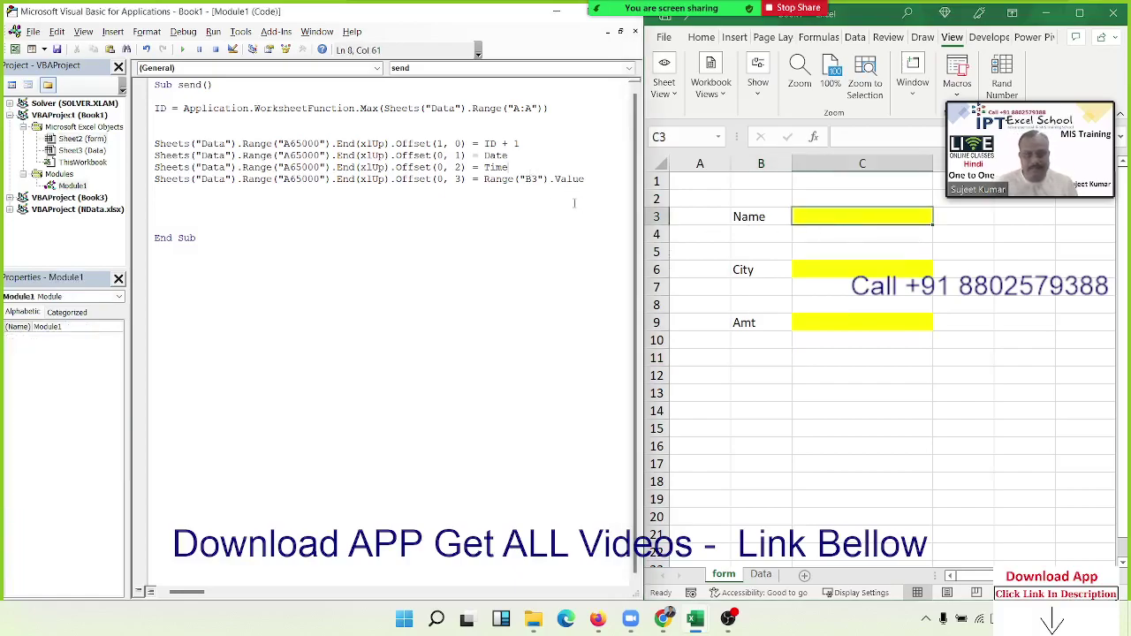
left_click(529, 180)
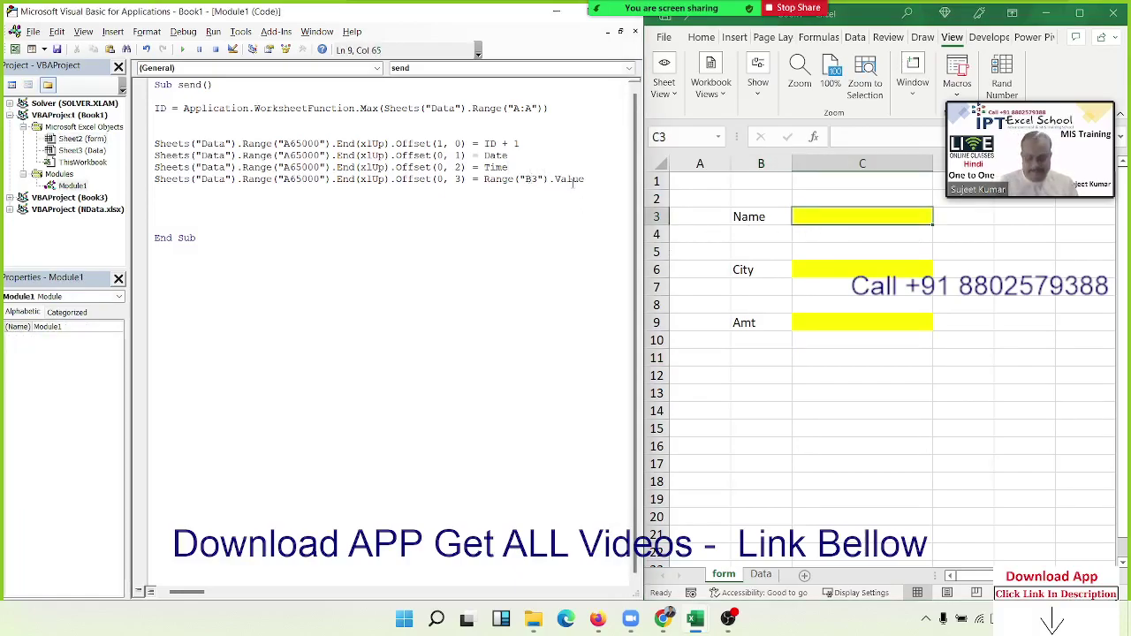
key("BackSpace")
type("C")
key("Down")
key("Down")
key("Down")
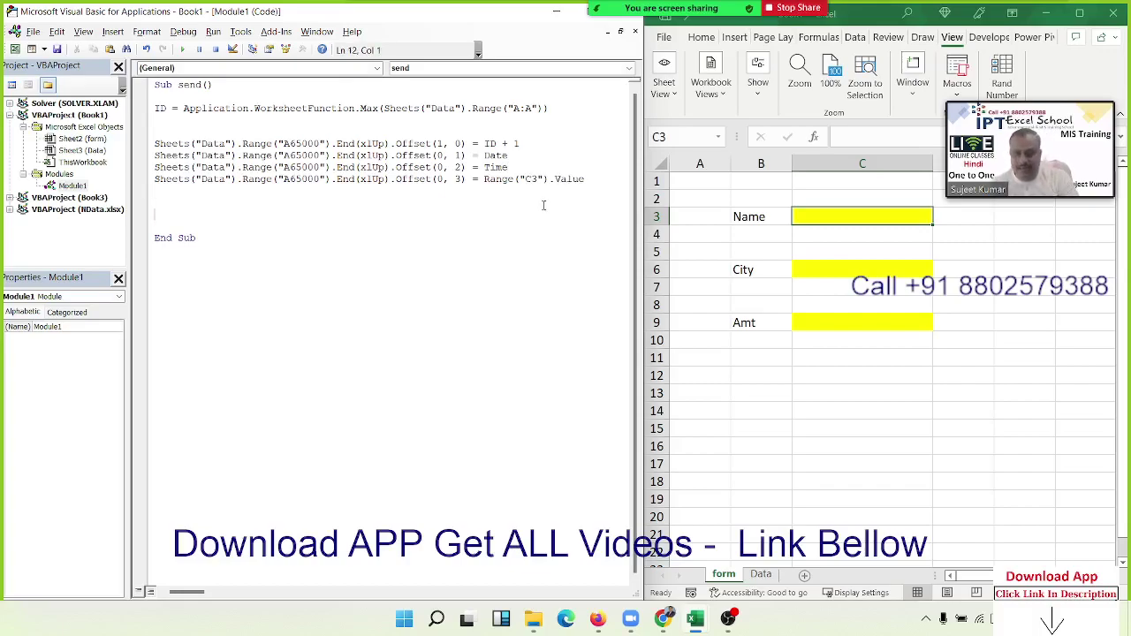
Review the corrected Name line's Data sheet reference and source cell, then return to the form sheet.
left_click(485, 180)
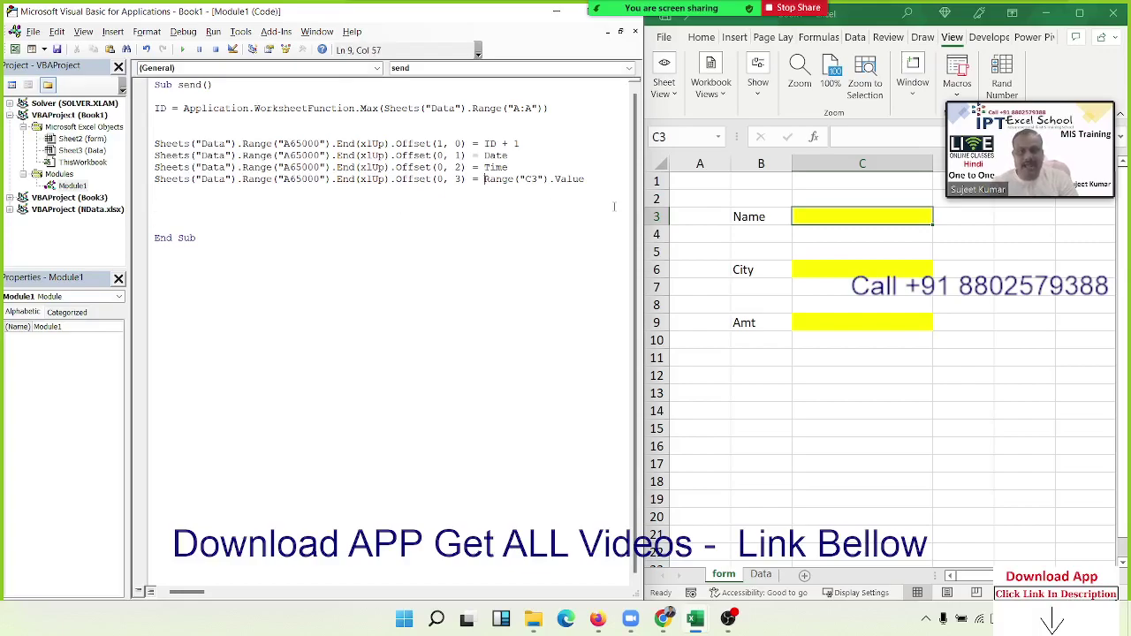
left_click(235, 180)
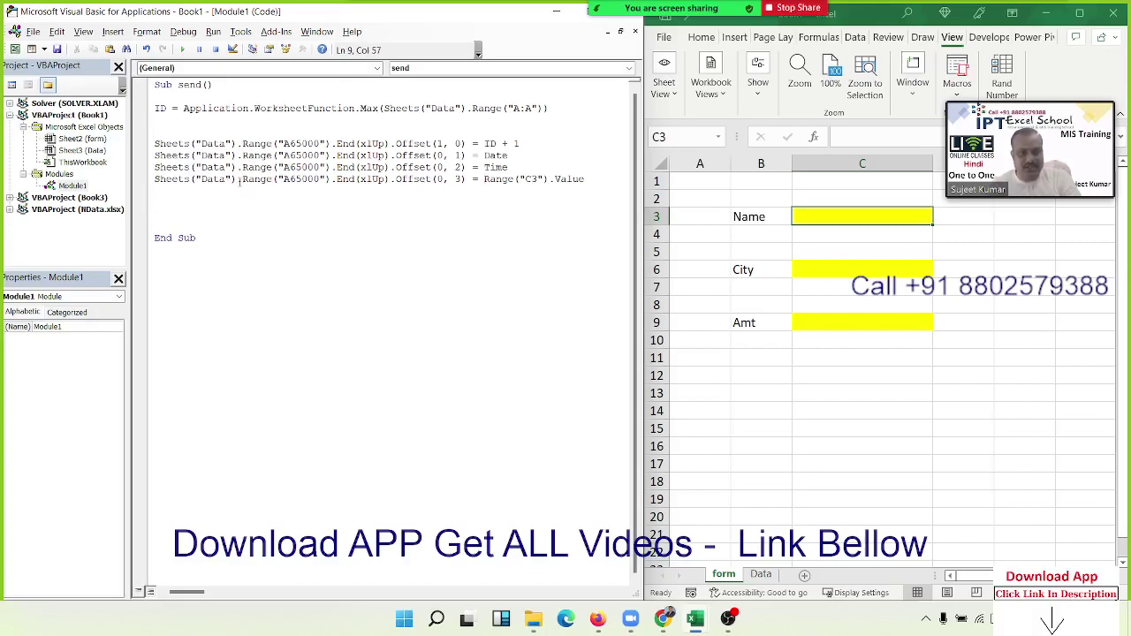
left_click(481, 181)
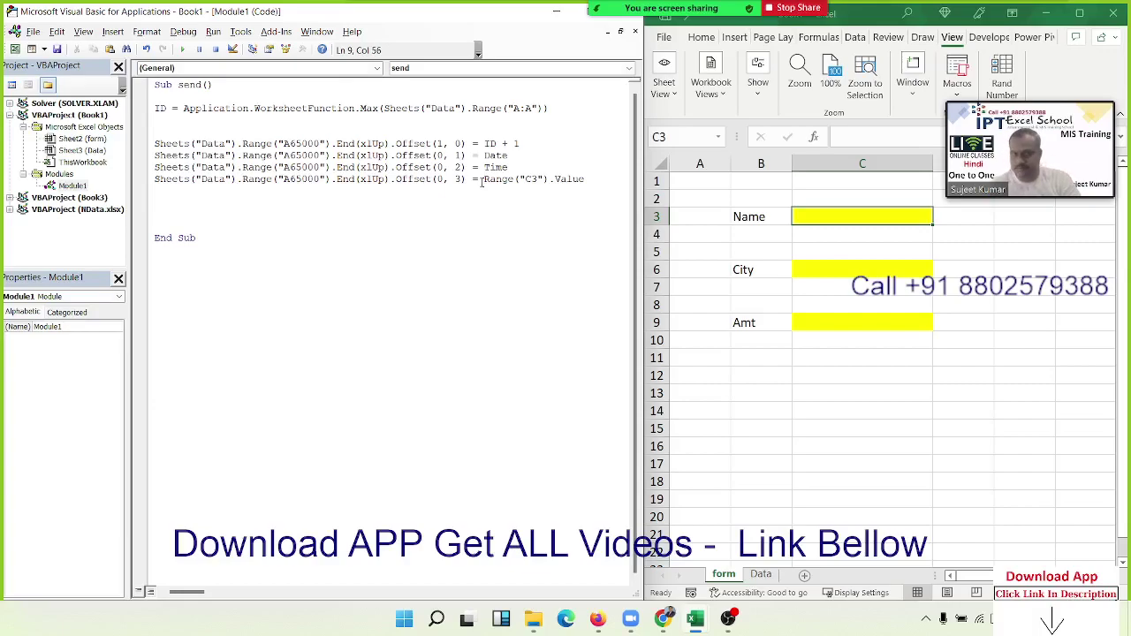
left_click(362, 263)
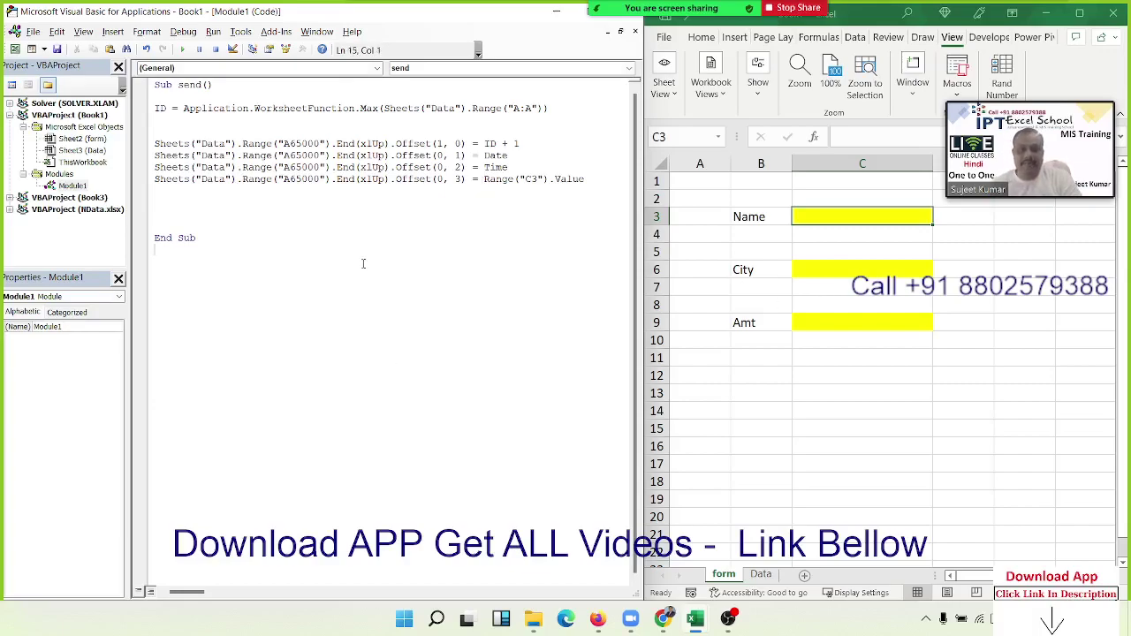
key("ctrl+a")
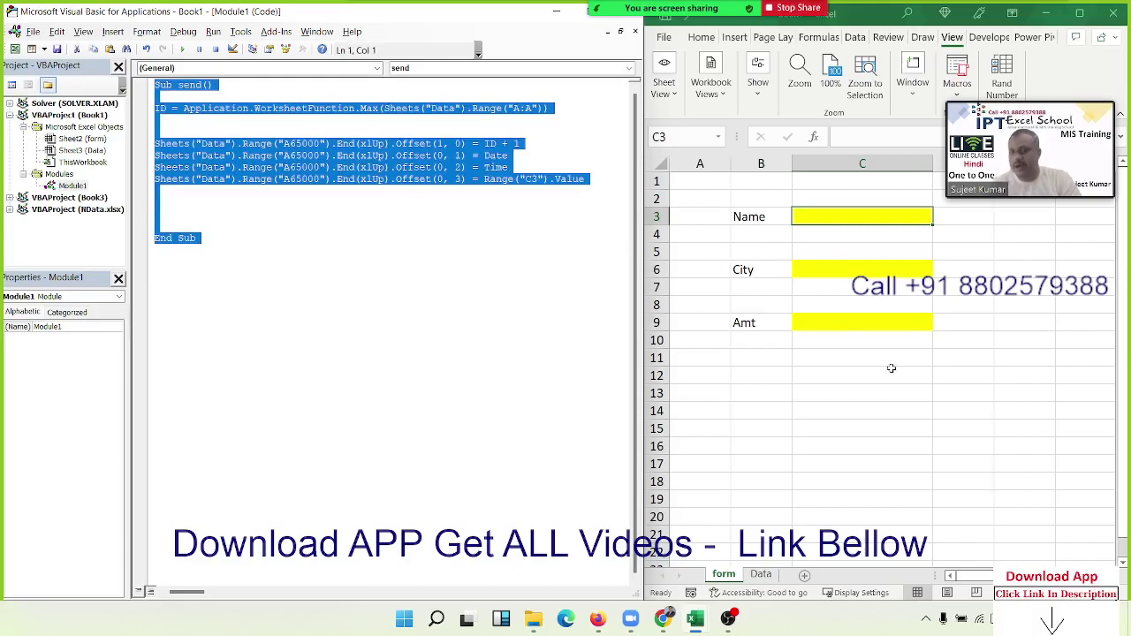
left_click(963, 372)
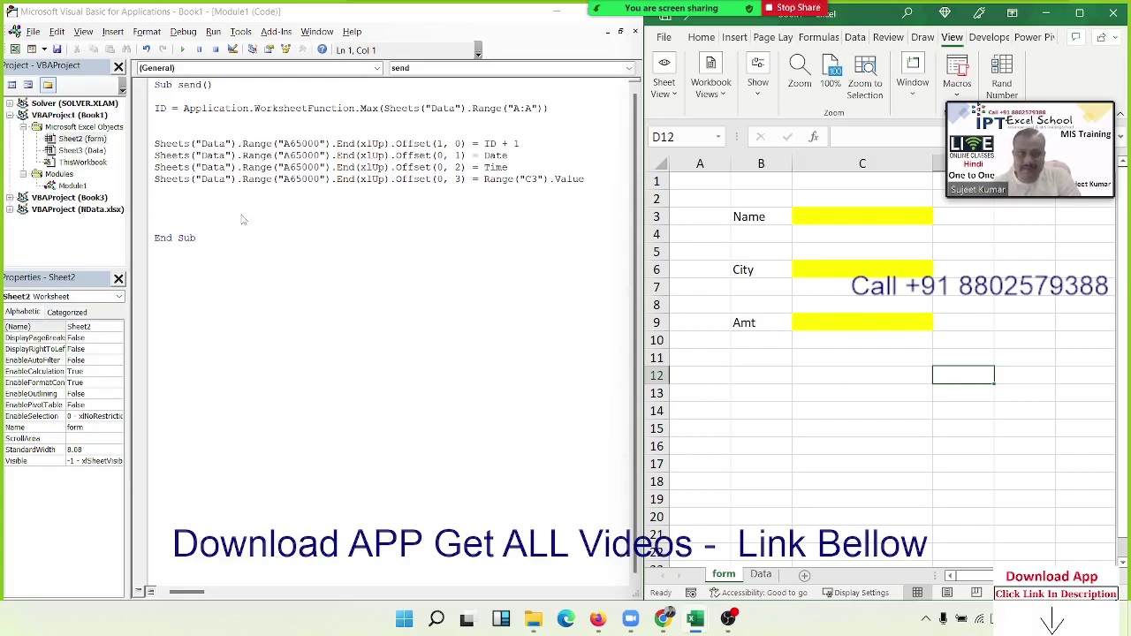
Duplicate the Name line as a City line writing Range("C6").Value to Offset(0, 4).
left_click(147, 182)
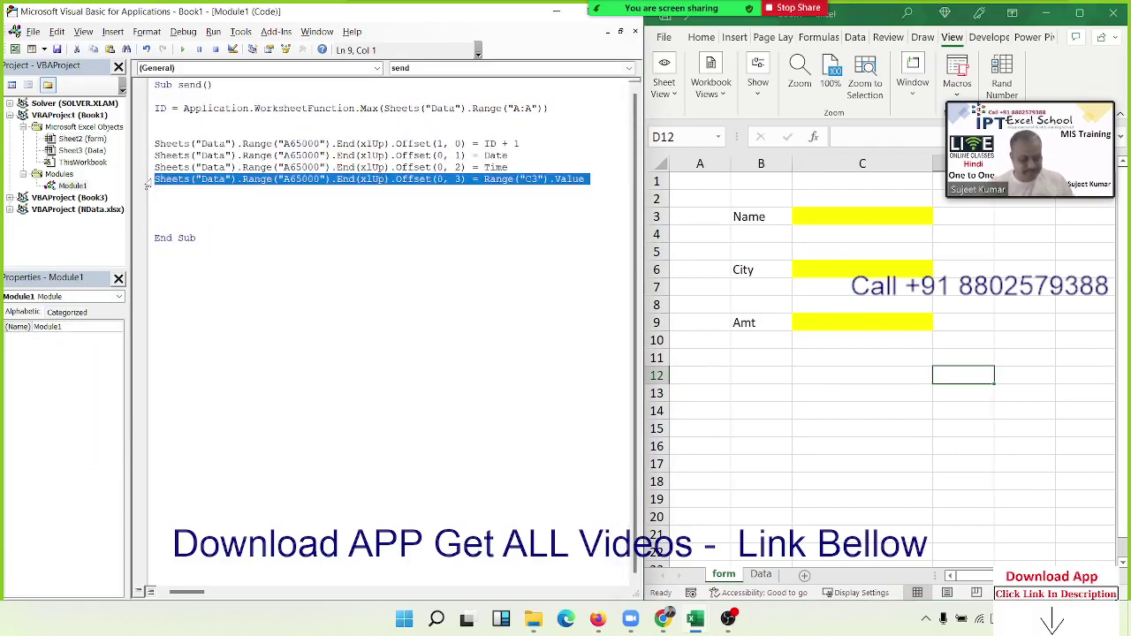
key("Down")
type("Sheets(\"Data\").Range(\"A65000\").End(xlUp).Offset(0, 3) = Range(\"C3\").Value")
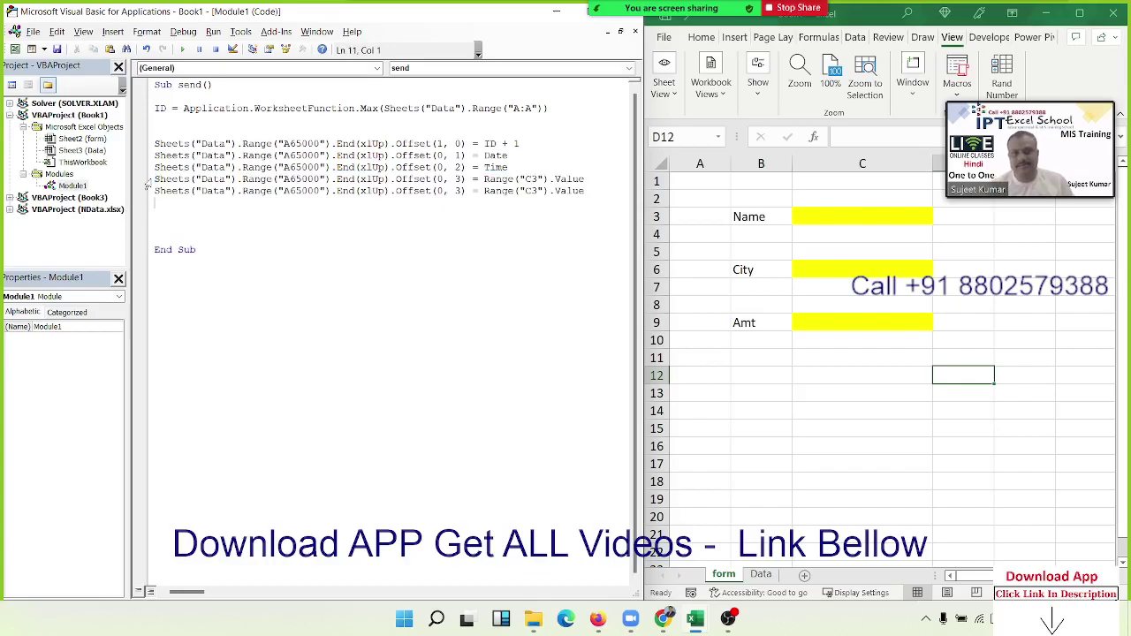
left_click(453, 190)
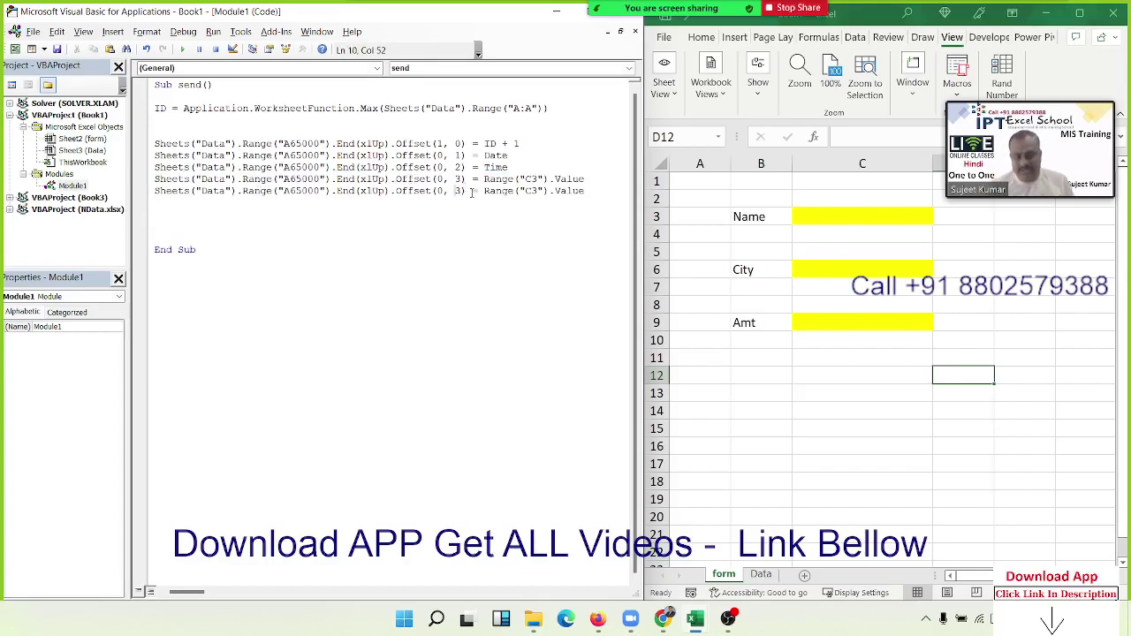
key("Delete")
type("4")
key("BackSpace")
type("6")
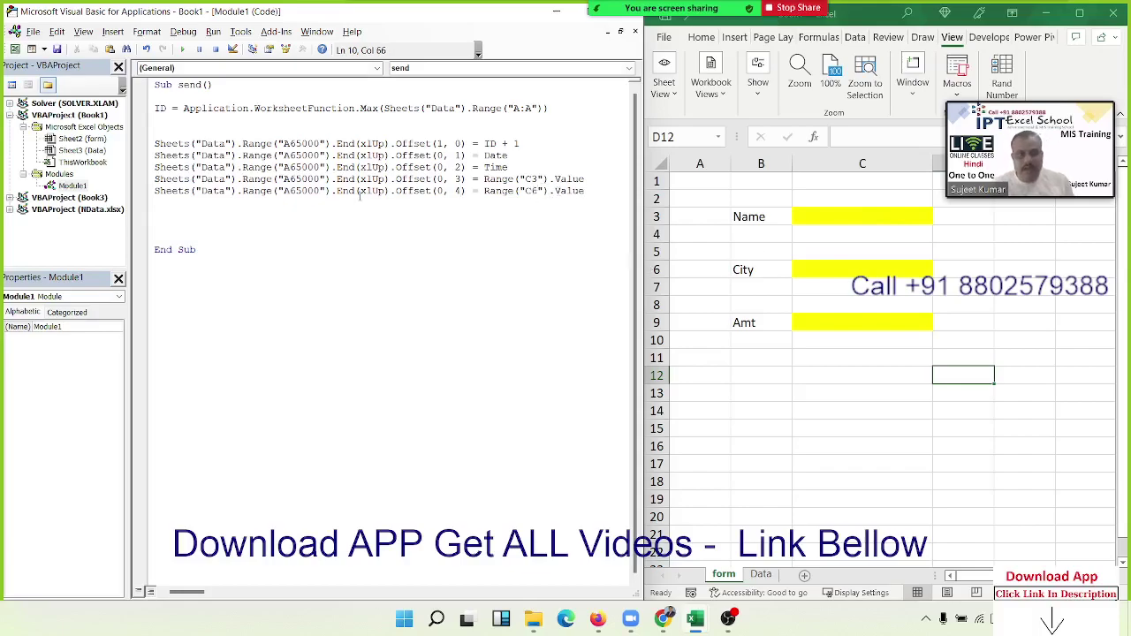
Paste another copy and make it write the Amt cell Range("C9").Value to Offset(0, 5).
left_click(352, 202)
type("Sheets(\"Data\").Range(\"A65000\").End(xlUp).Offset(0, 3) = Range(\"C3\").Value")
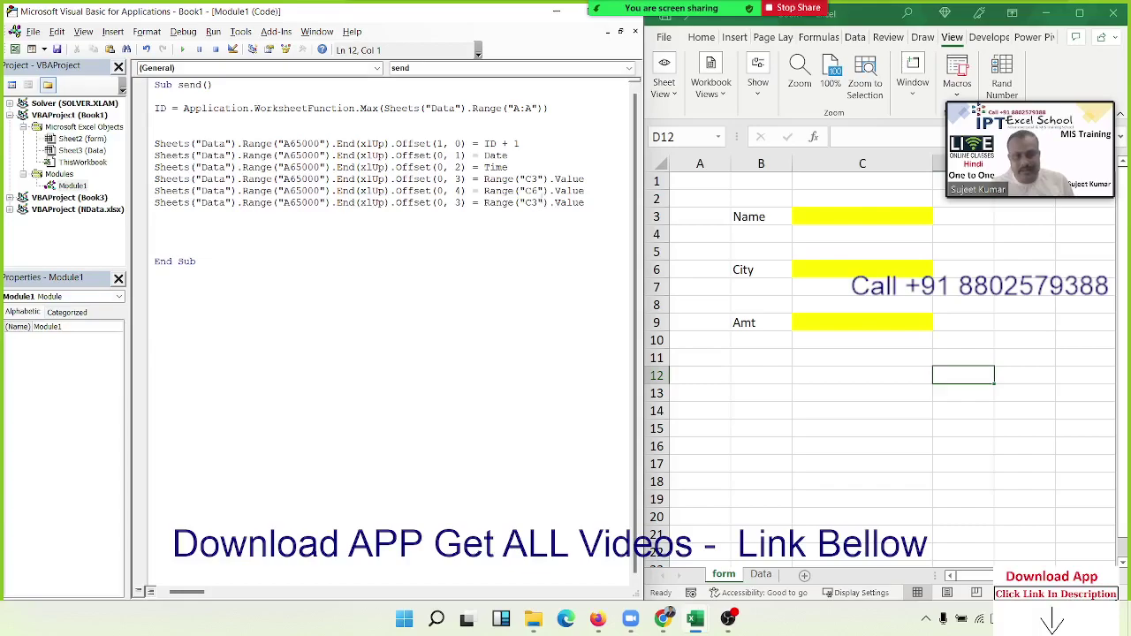
left_click(460, 202)
key("BackSpace")
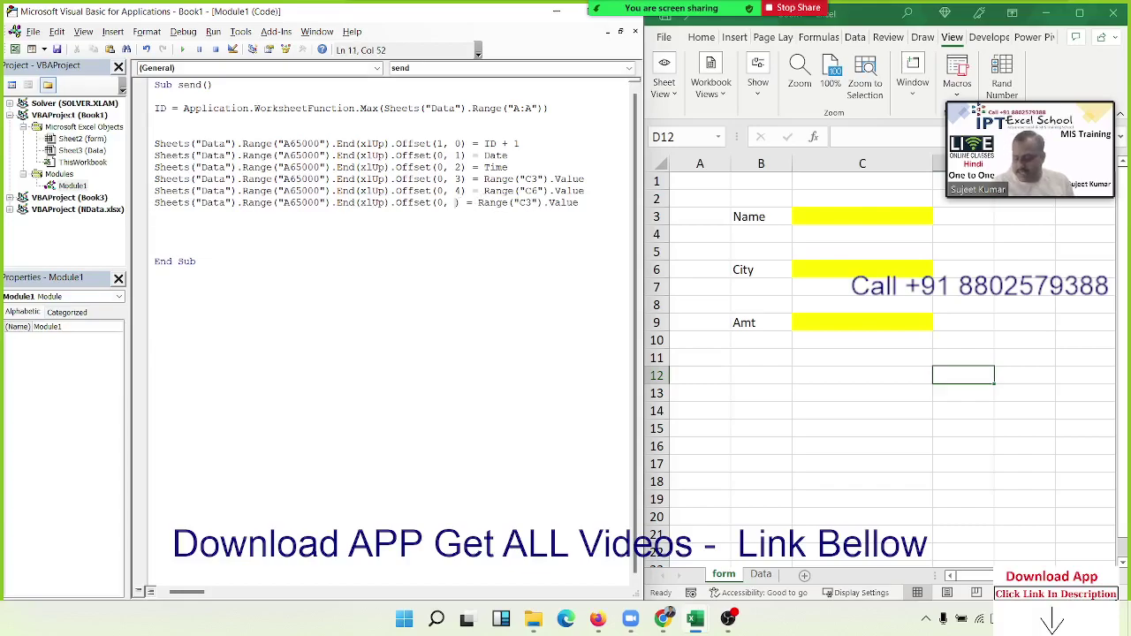
type("5")
left_click(537, 202)
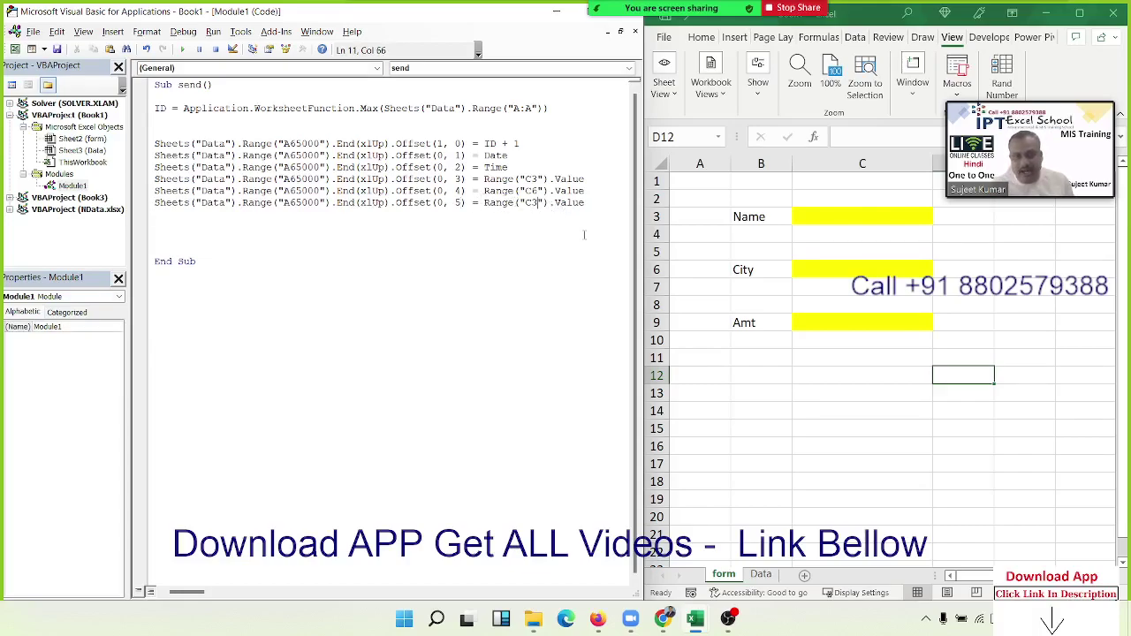
key("BackSpace")
type("7")
key("BackSpace")
type("9")
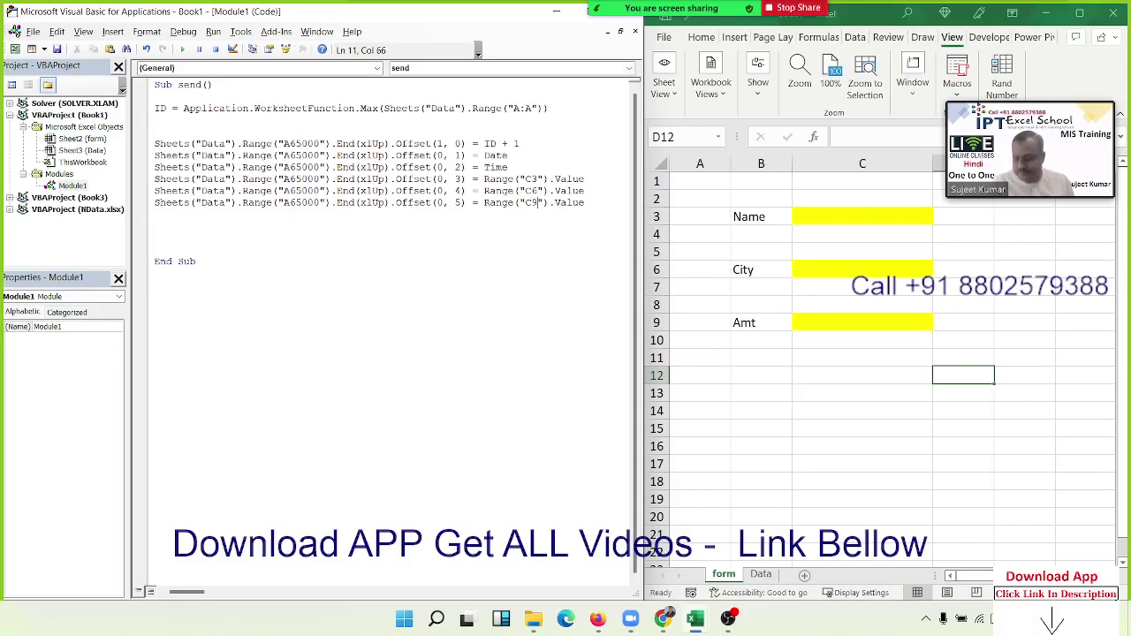
left_click(896, 328)
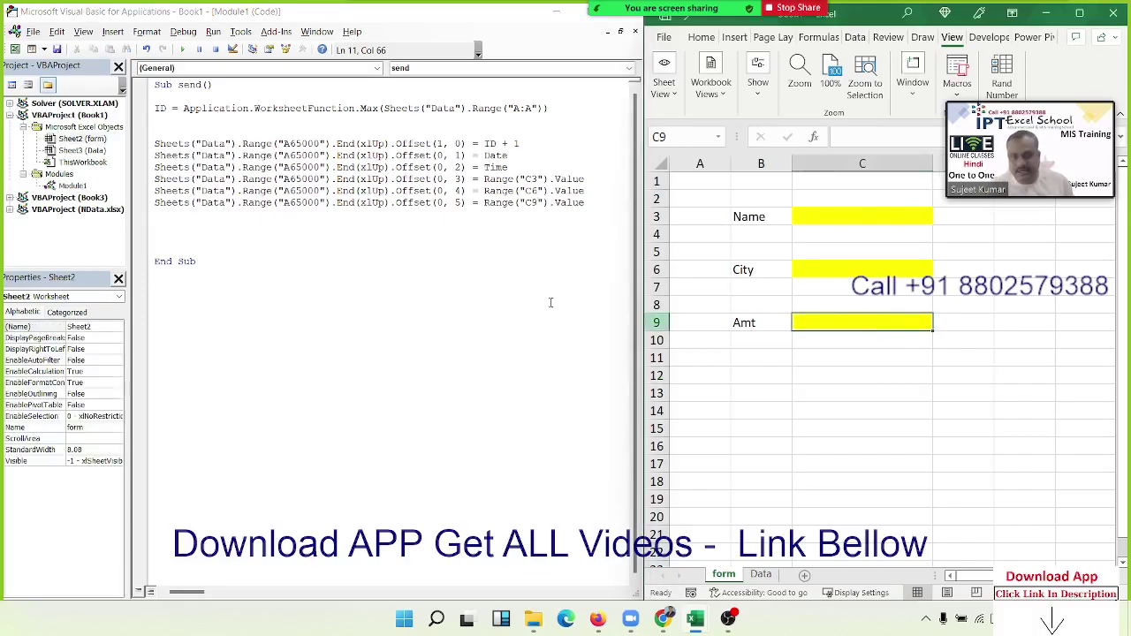
left_click(371, 241)
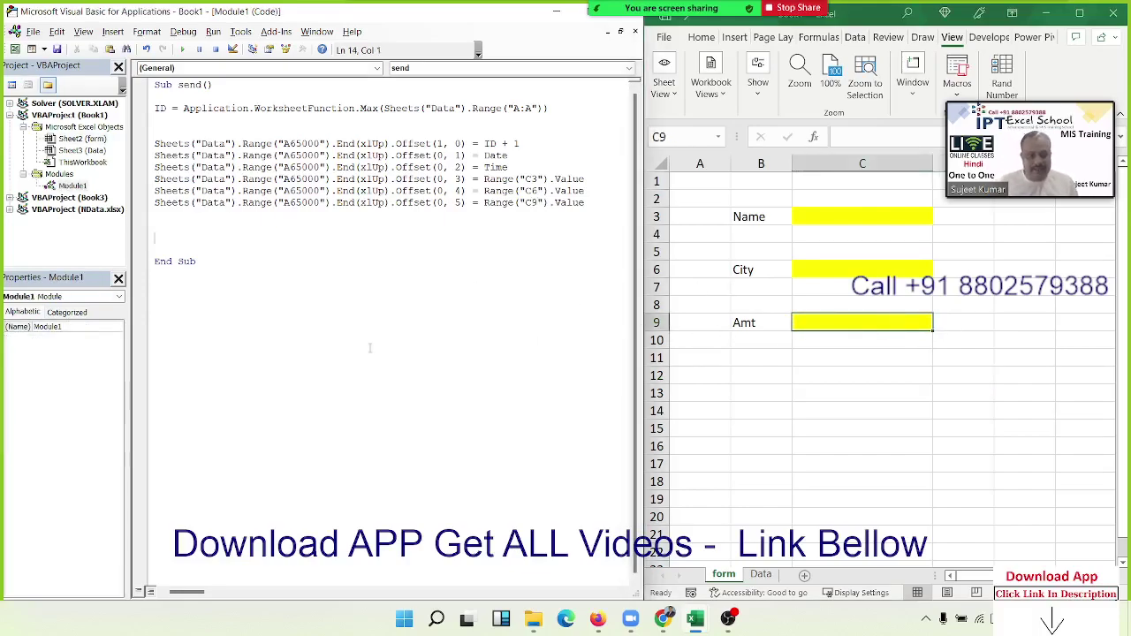
Add a Range("C3,C6,C9").ClearContents statement to empty the form inputs.
type("msg")
key("BackSpace")
key("BackSpace")
key("BackSpace")
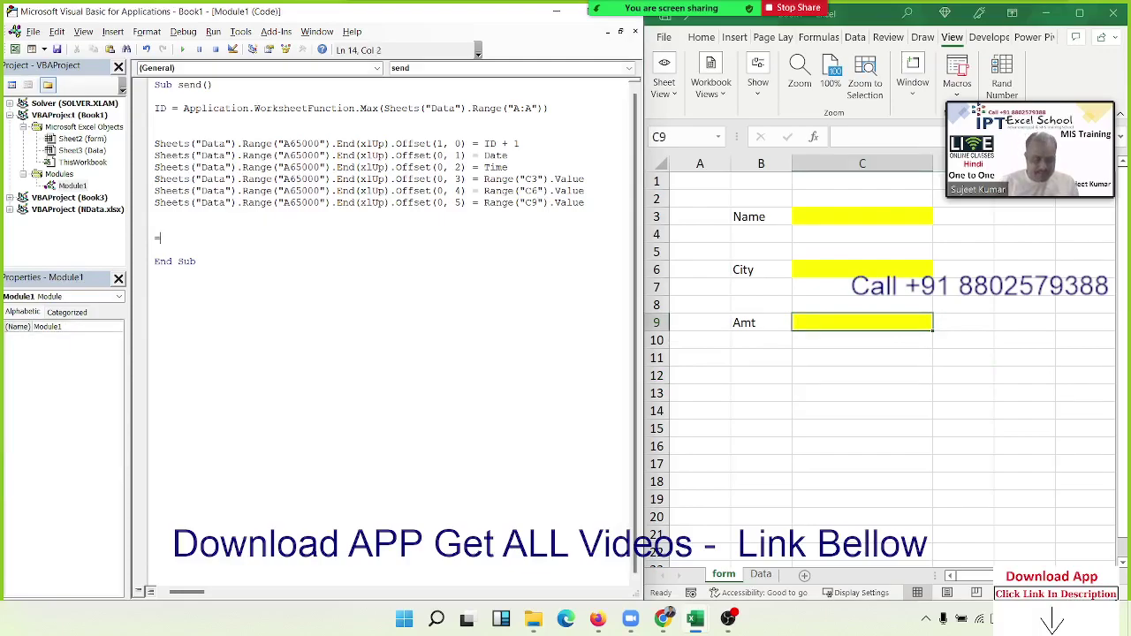
type("range(")
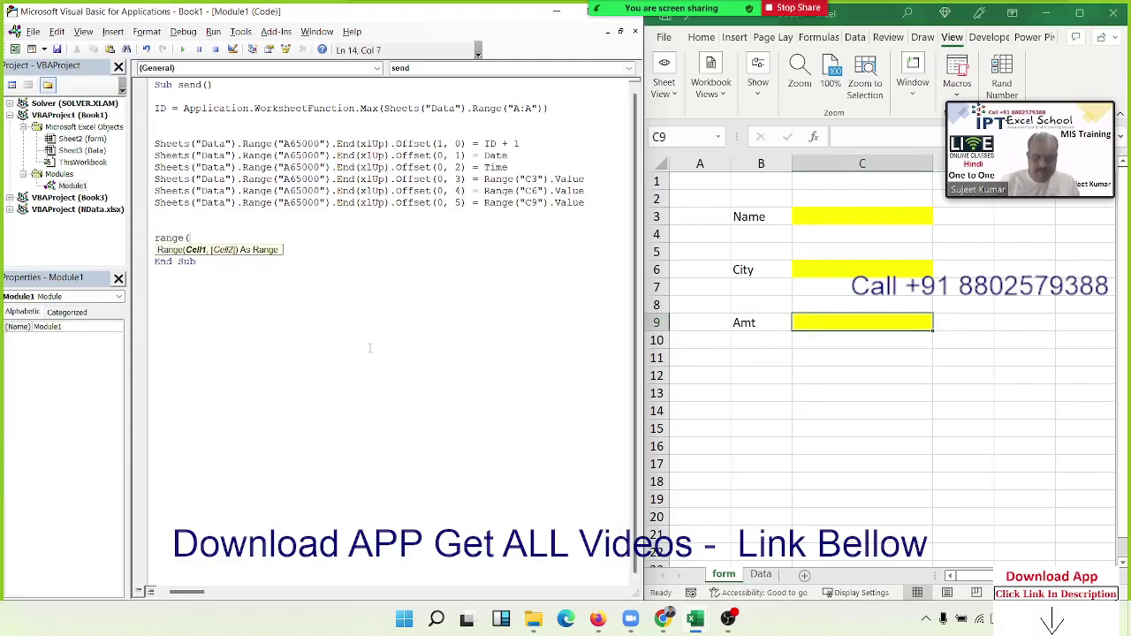
type("\"c")
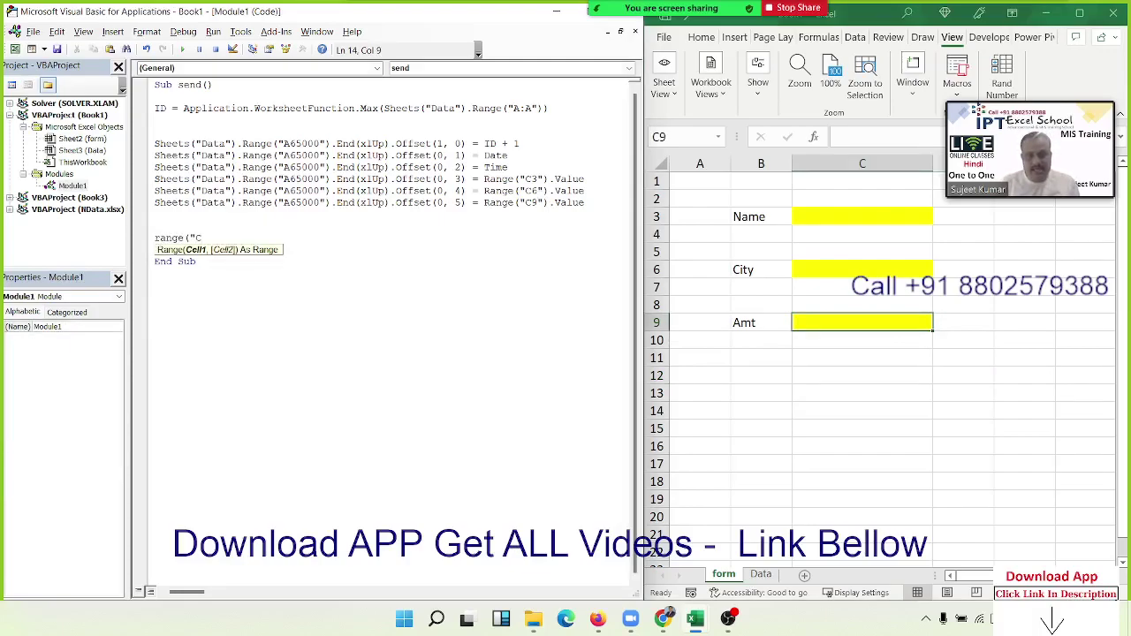
type("3")
type(",C")
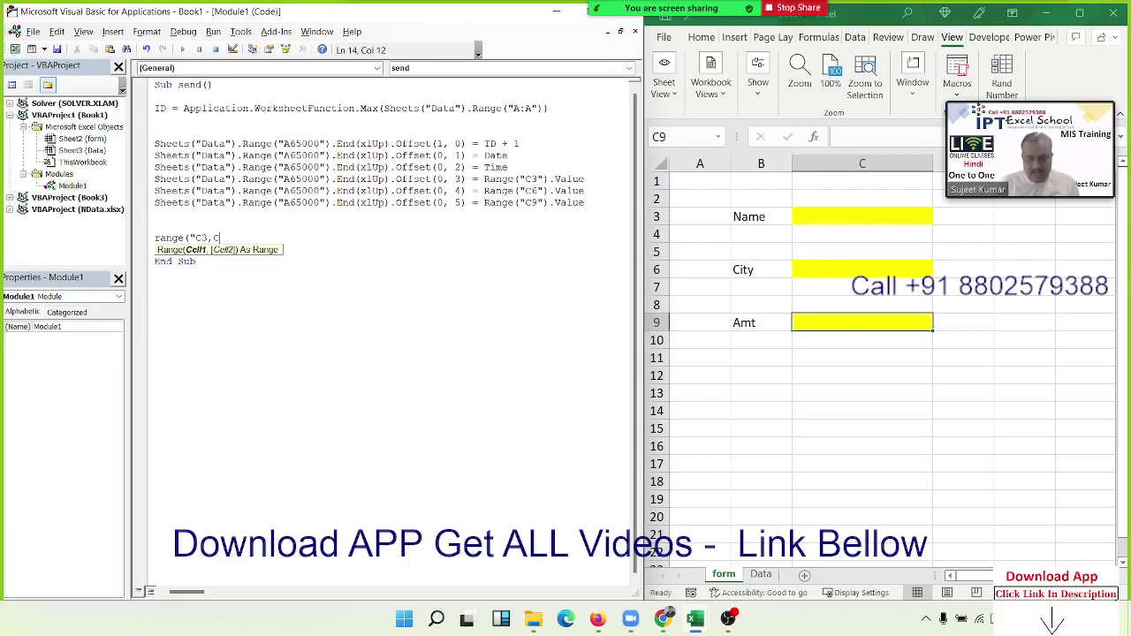
type("6,")
type("C")
type("\").")
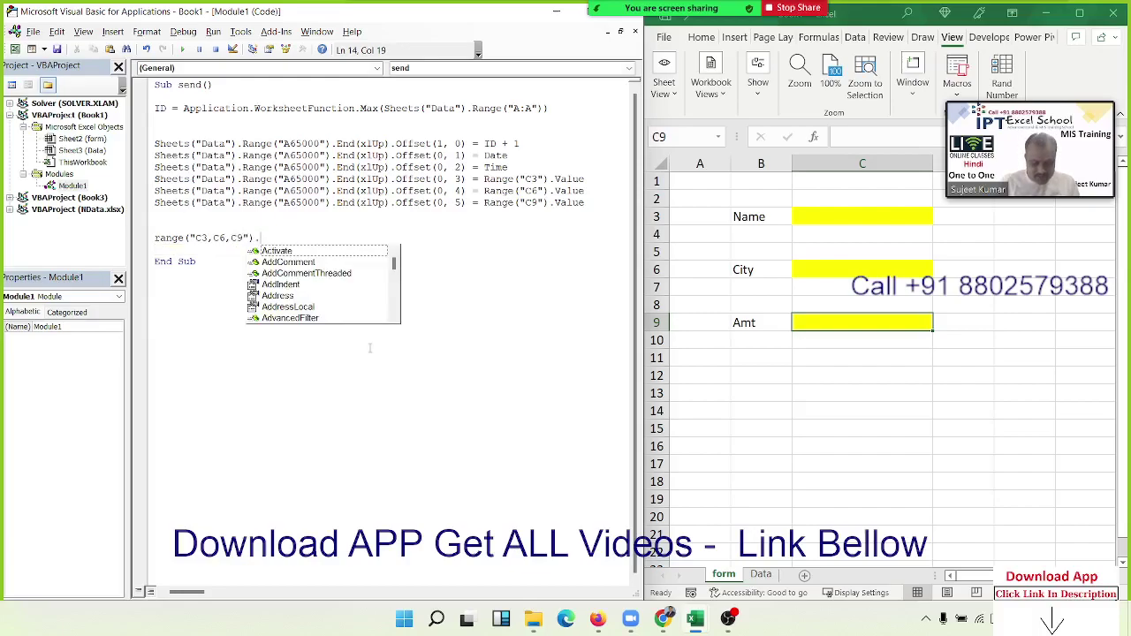
type("cl")
key("Down")
key("Down")
key("Tab")
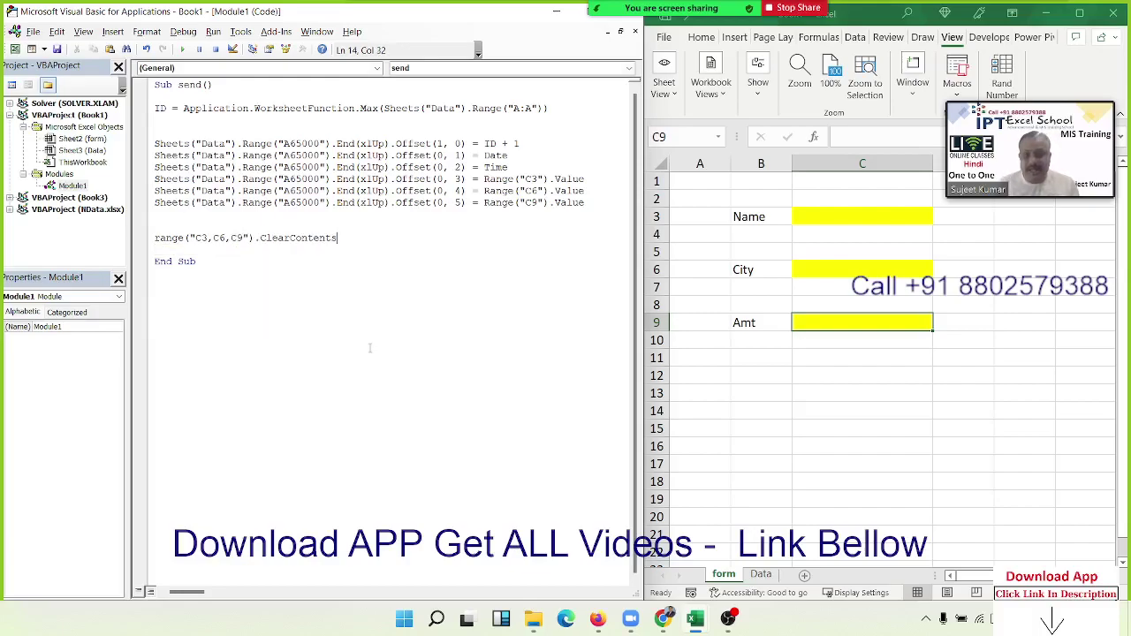
key("Down")
key("Return")
key("Return")
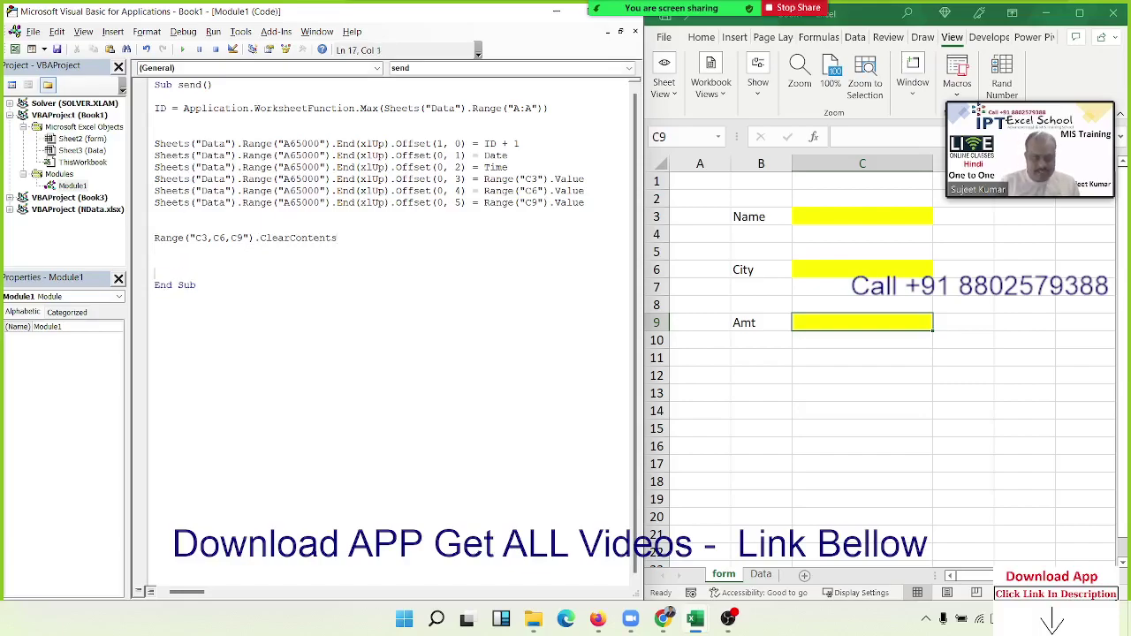
Add MsgBox "Data have Saved" before End Sub.
type("msg")
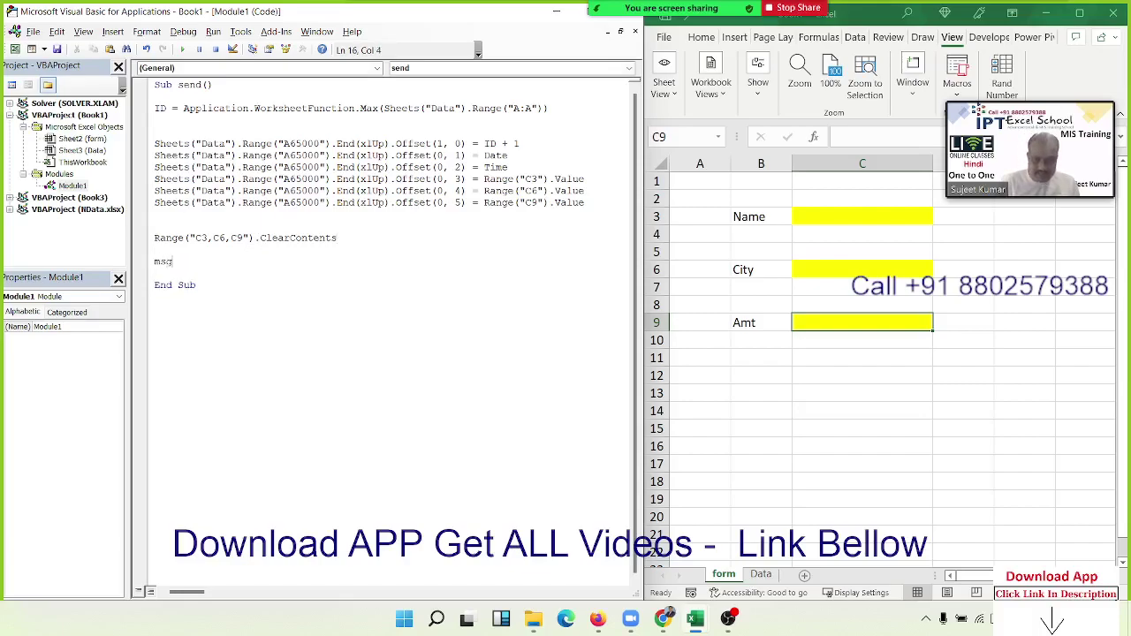
type("box ")
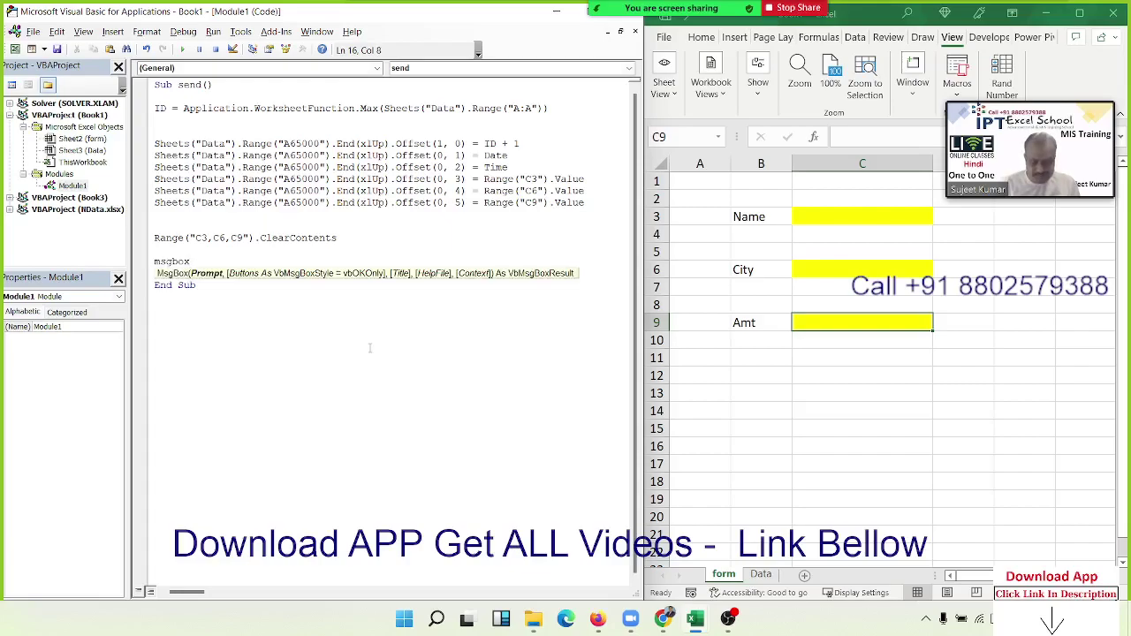
type("\"Data h")
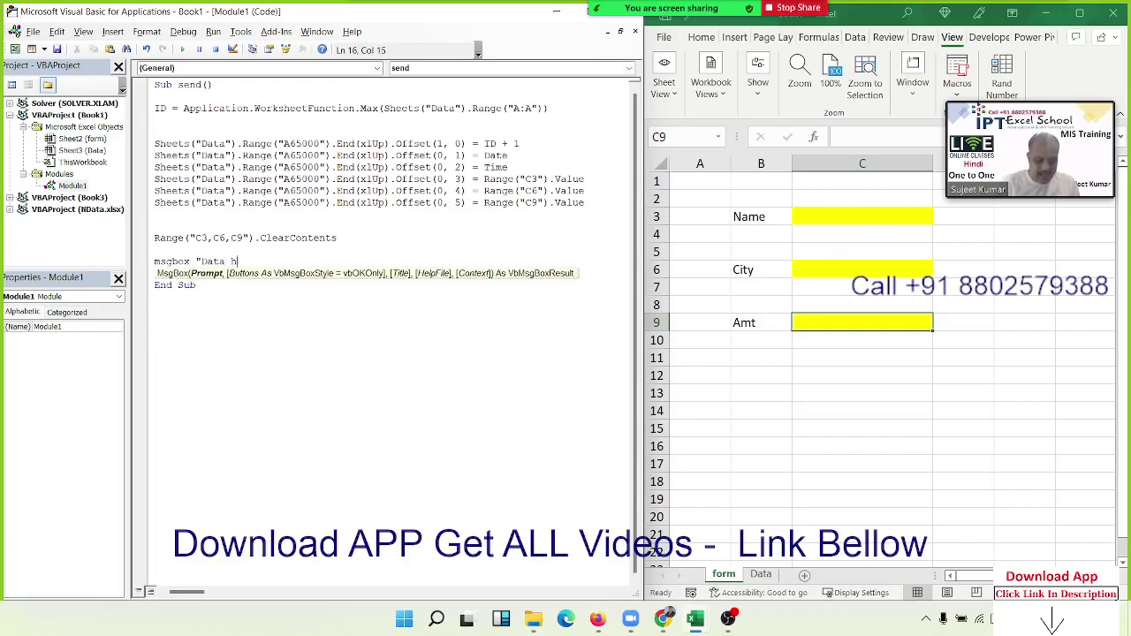
type("ave Save")
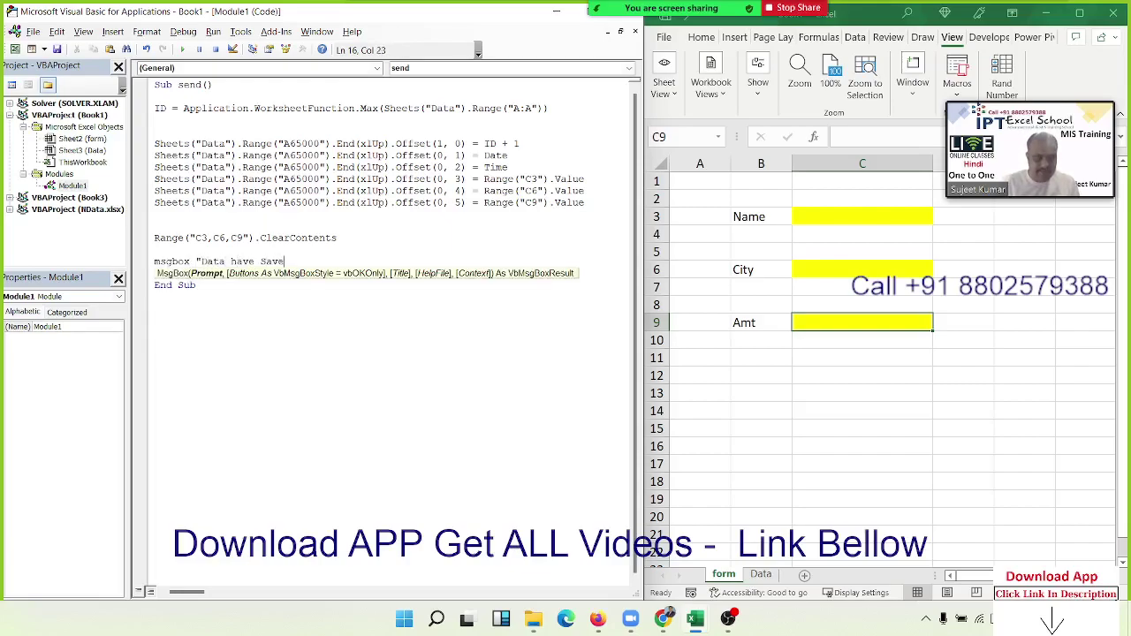
type("d")
key("Return")
left_click(413, 339)
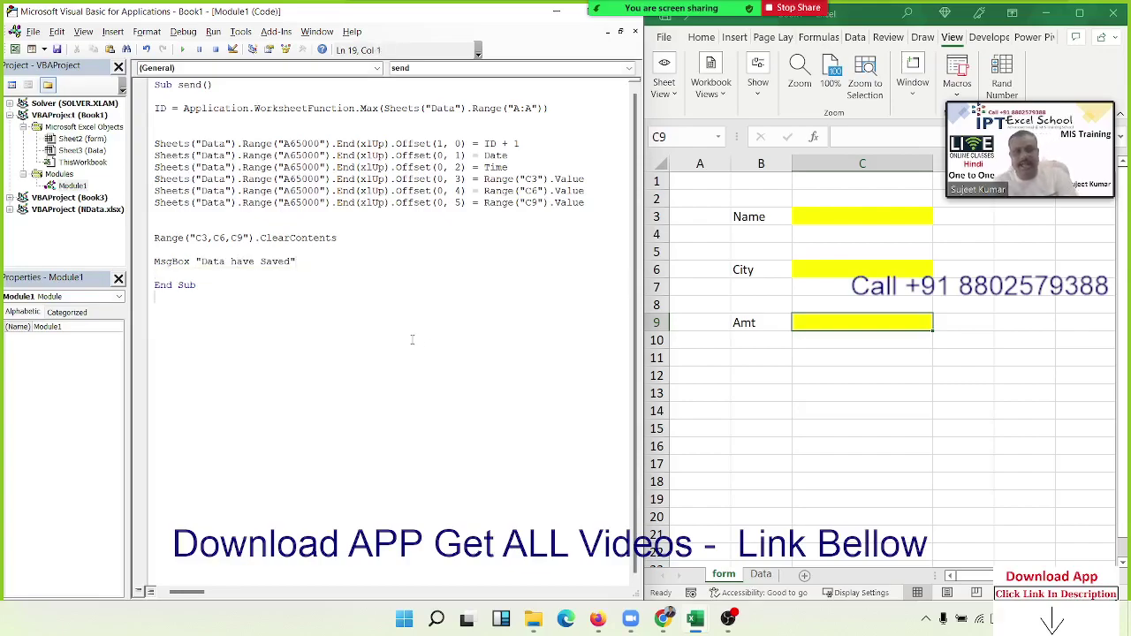
Insert a Form Control button near C12 below the Amt field, assigned to the send macro.
left_click(924, 378)
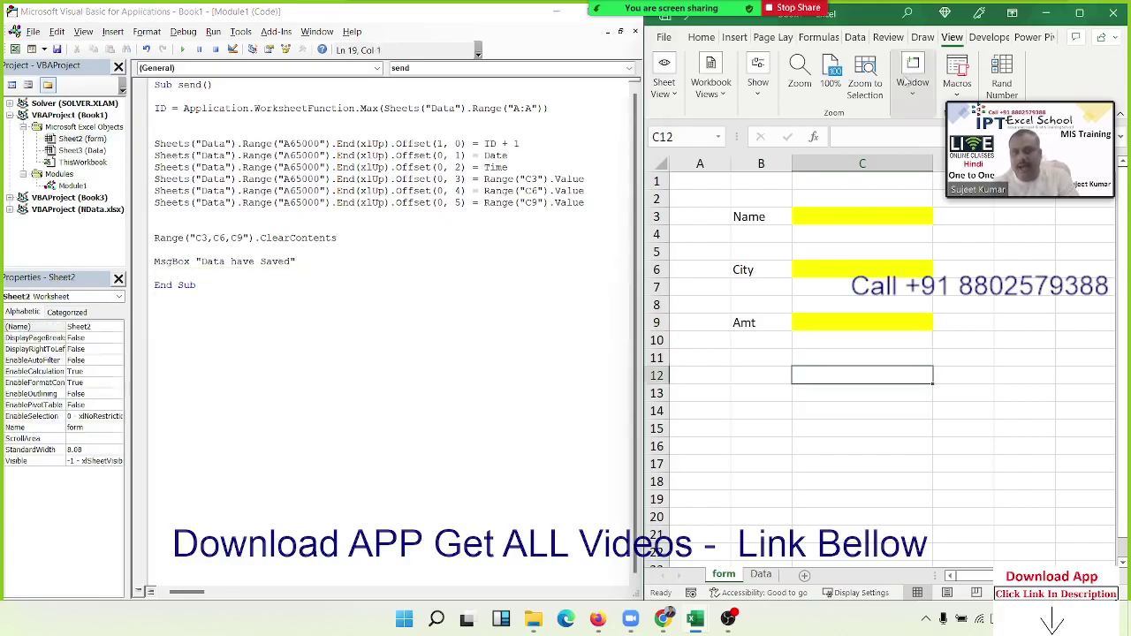
left_click(954, 94)
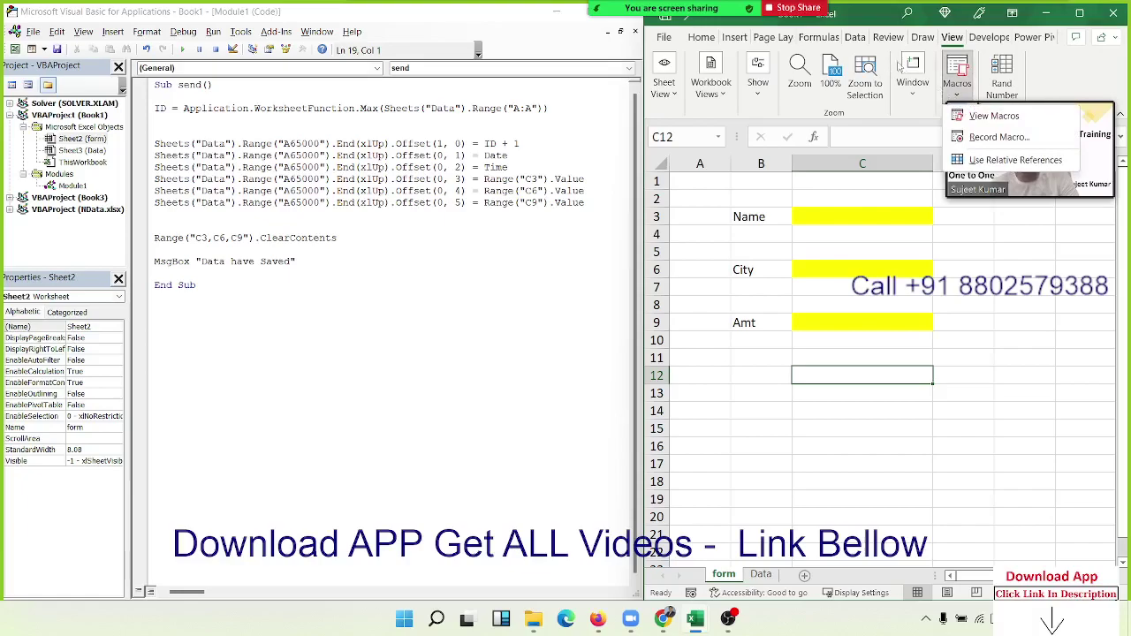
left_click(987, 37)
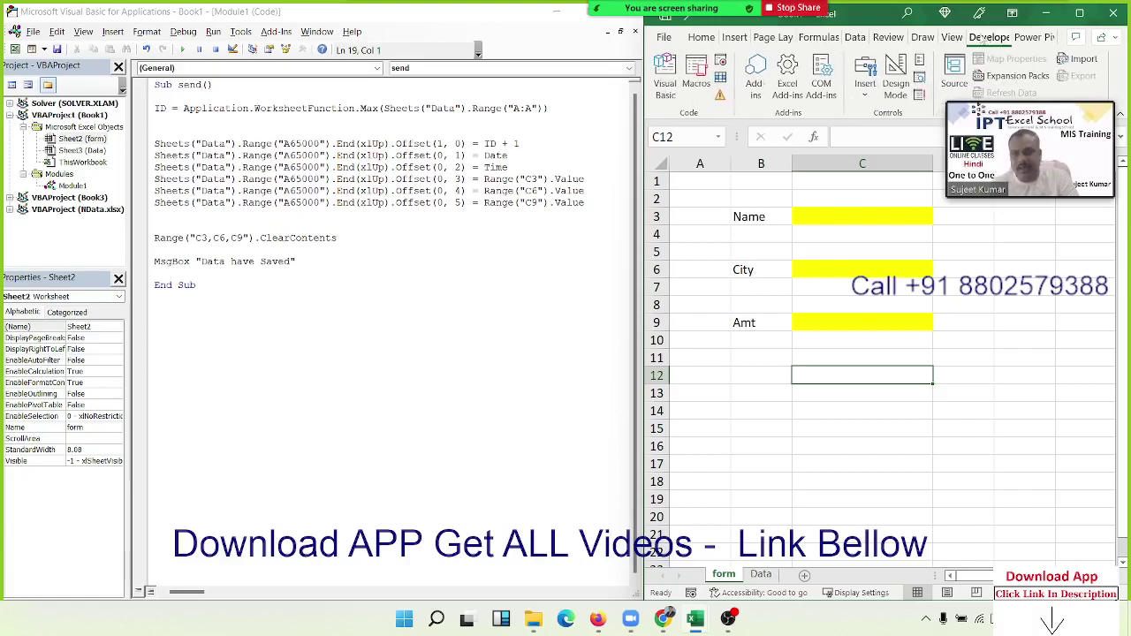
left_click(866, 88)
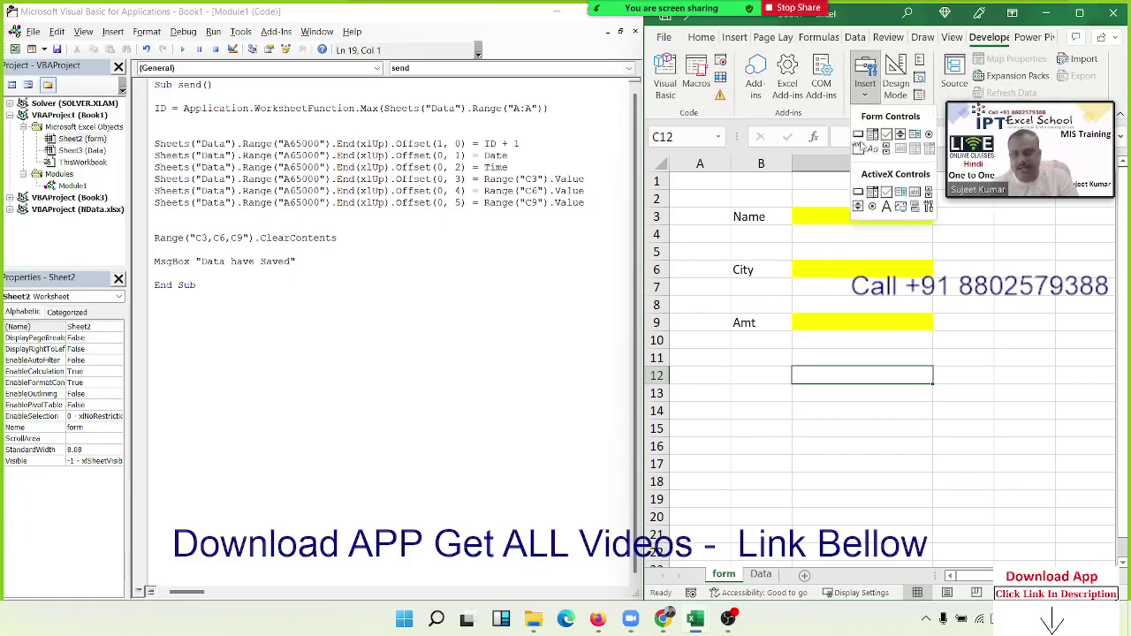
left_click(857, 135)
left_click_drag(918, 372, 1001, 402)
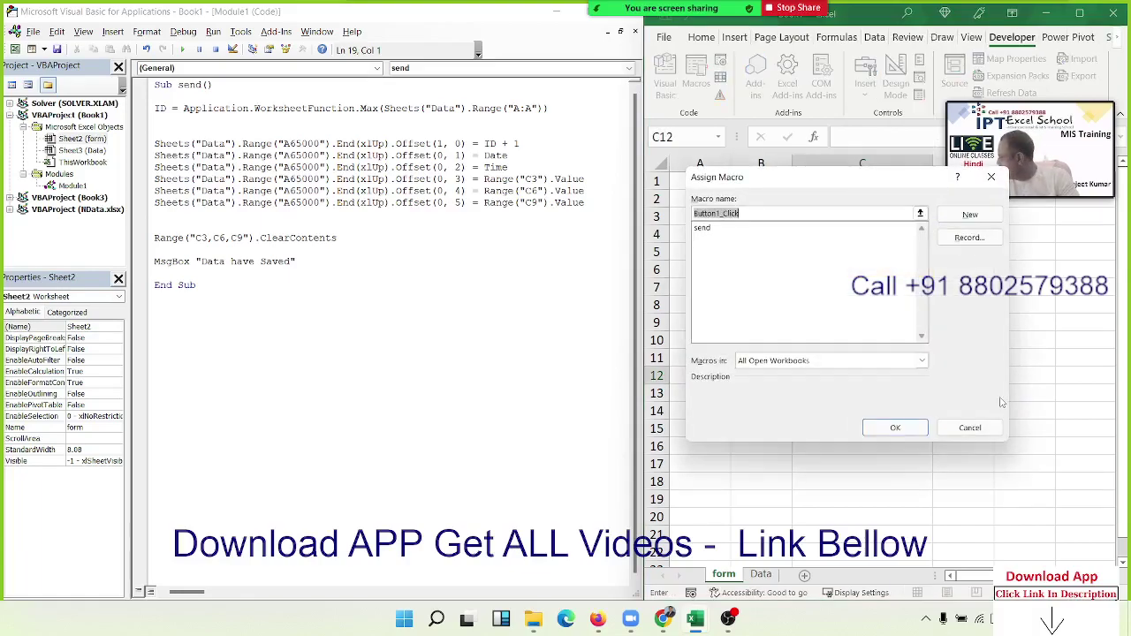
left_click(738, 239)
left_click(722, 231)
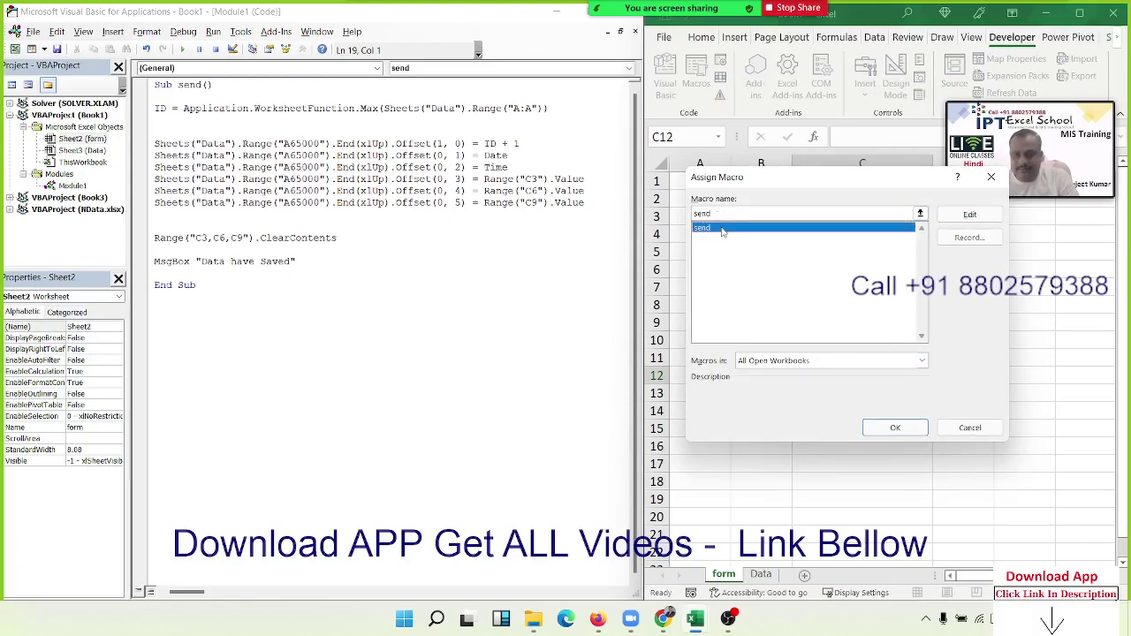
left_click(895, 428)
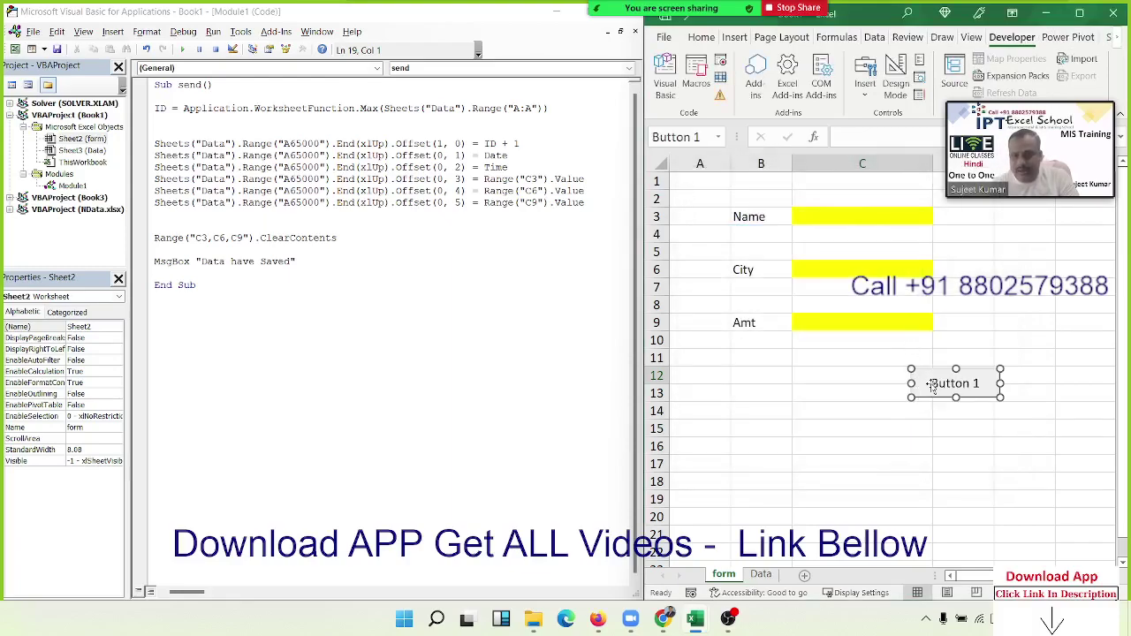
Replace the button's Button 1 caption with Send.
left_click(932, 383)
key("Delete")
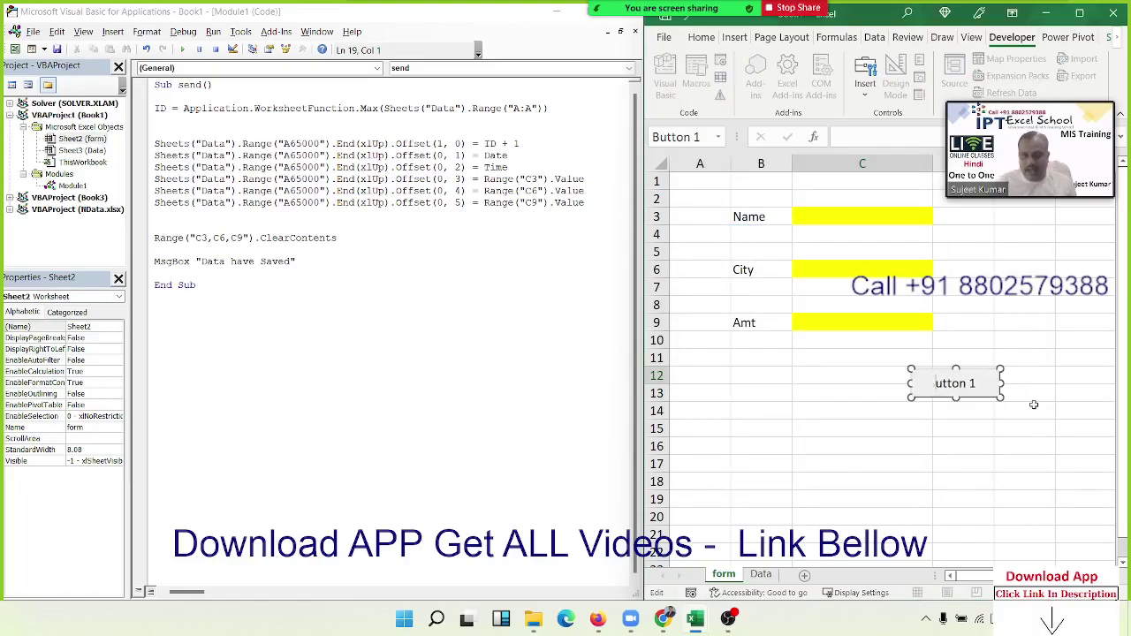
key("Delete")
key("Delete")
key("Delete")
type("Se")
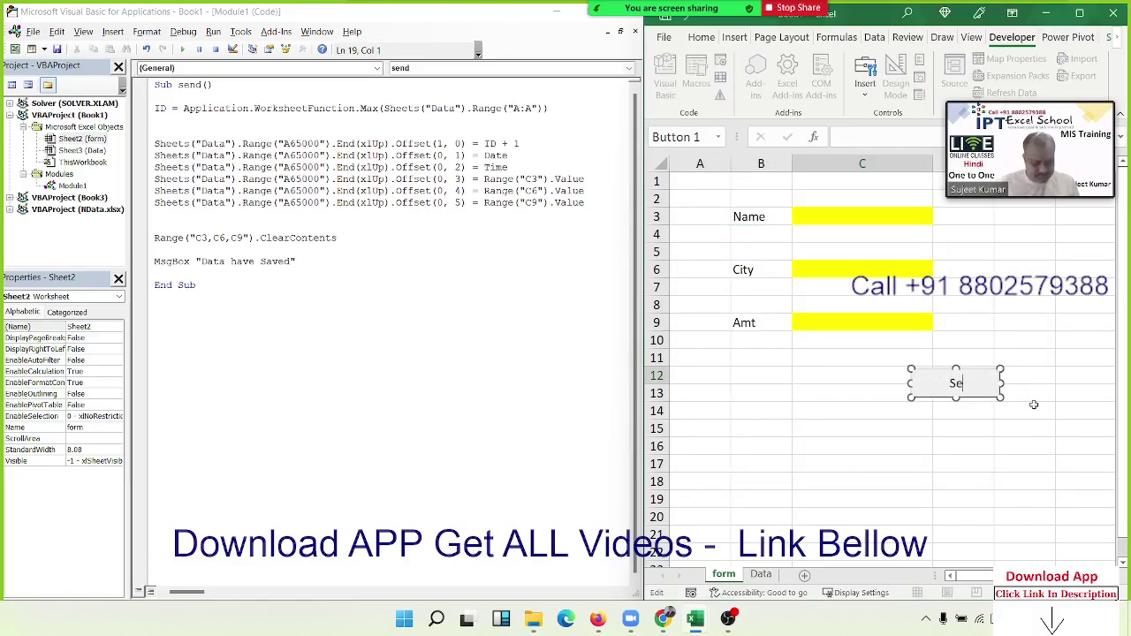
type("nd")
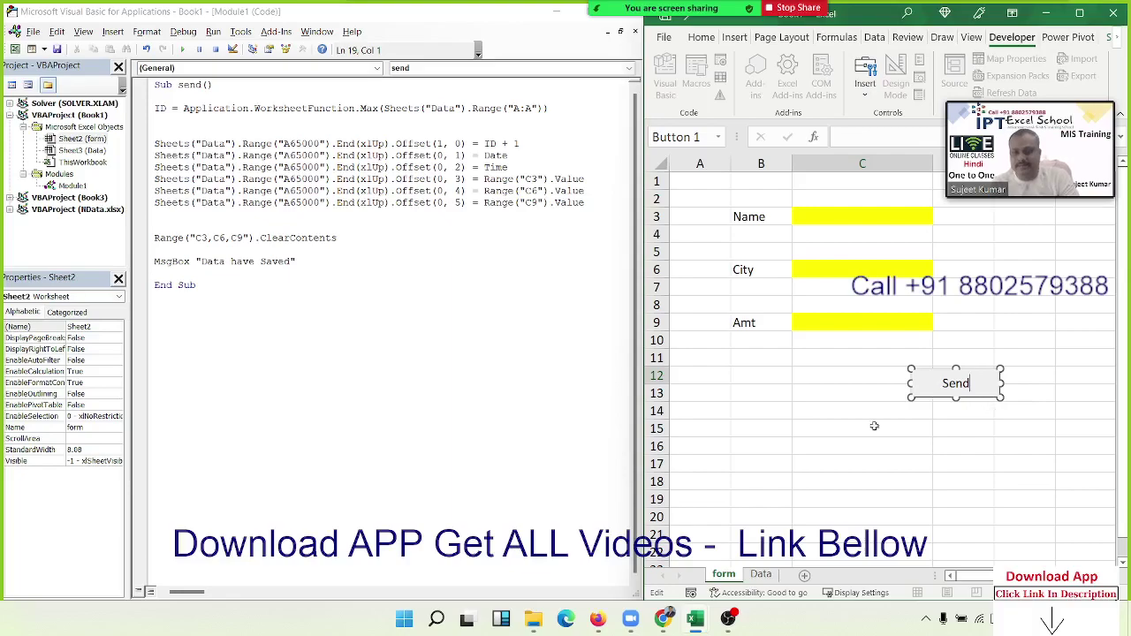
Clear the earlier test record from row 2 of the Data sheet.
left_click(799, 411)
left_click(760, 574)
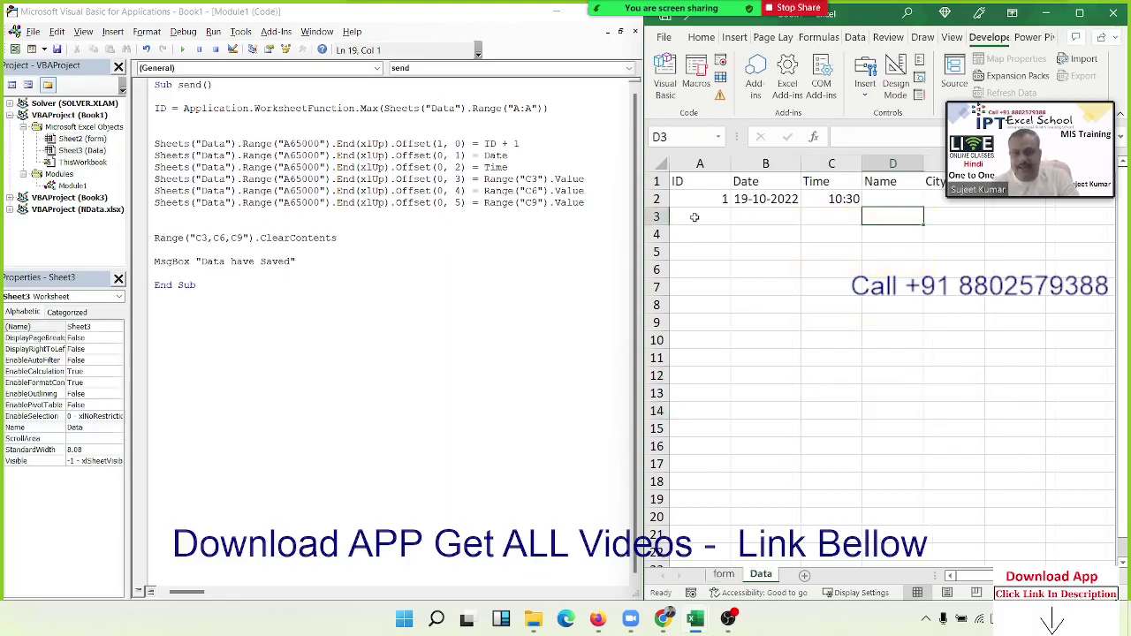
left_click(659, 199)
key("Delete")
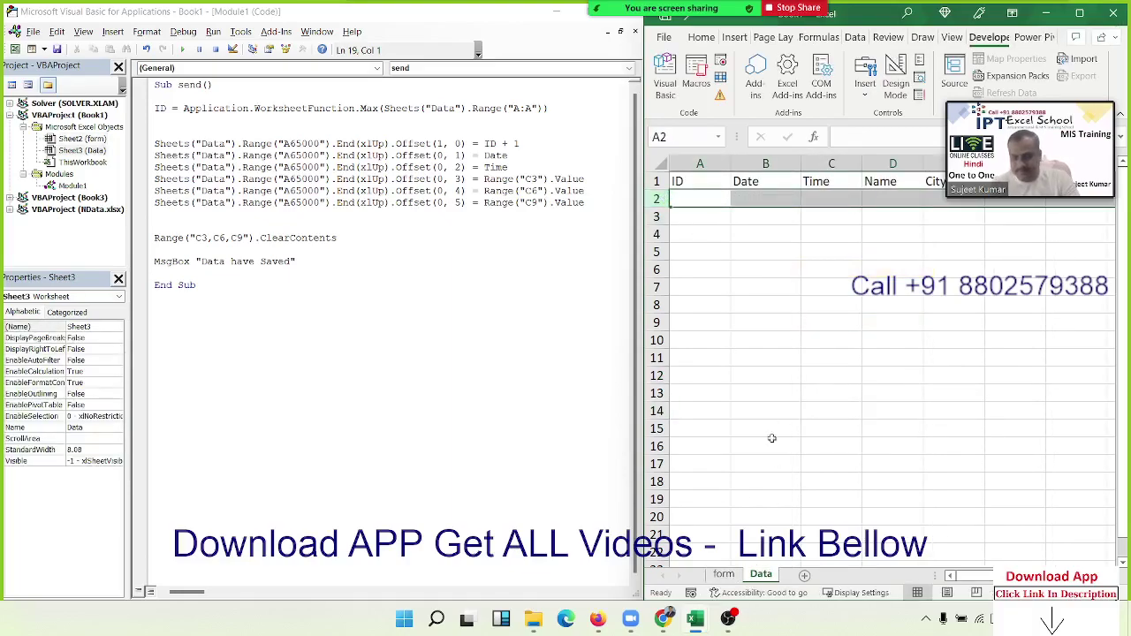
left_click(722, 575)
Enter a name, city Pune and amount 500 in the form, then Send and acknowledge the saved message.
left_click(819, 219)
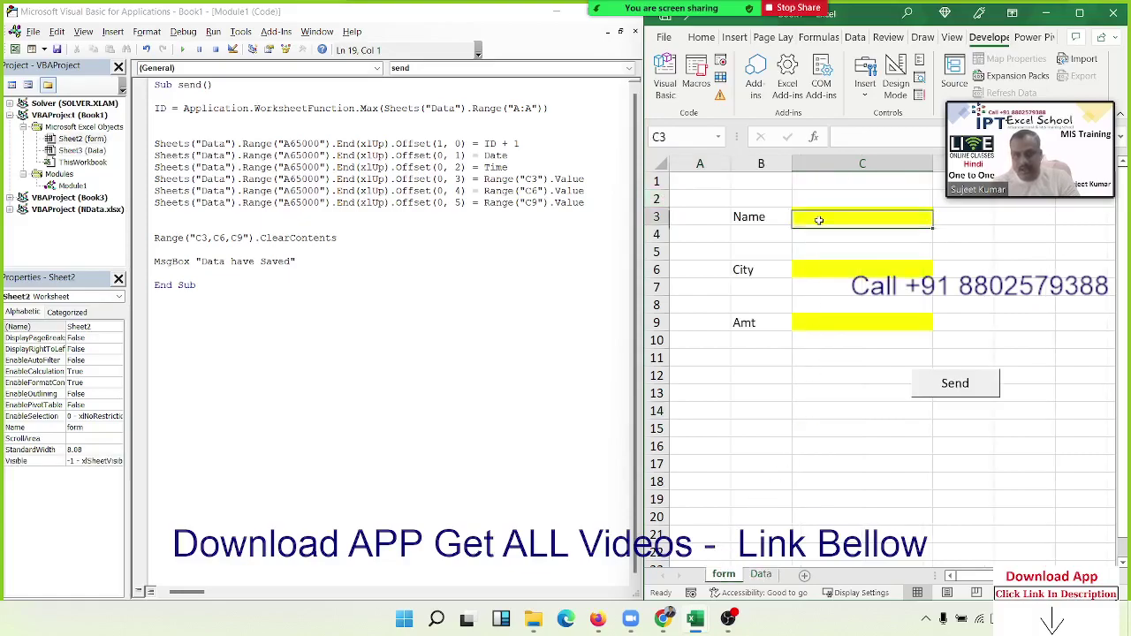
type("Puja")
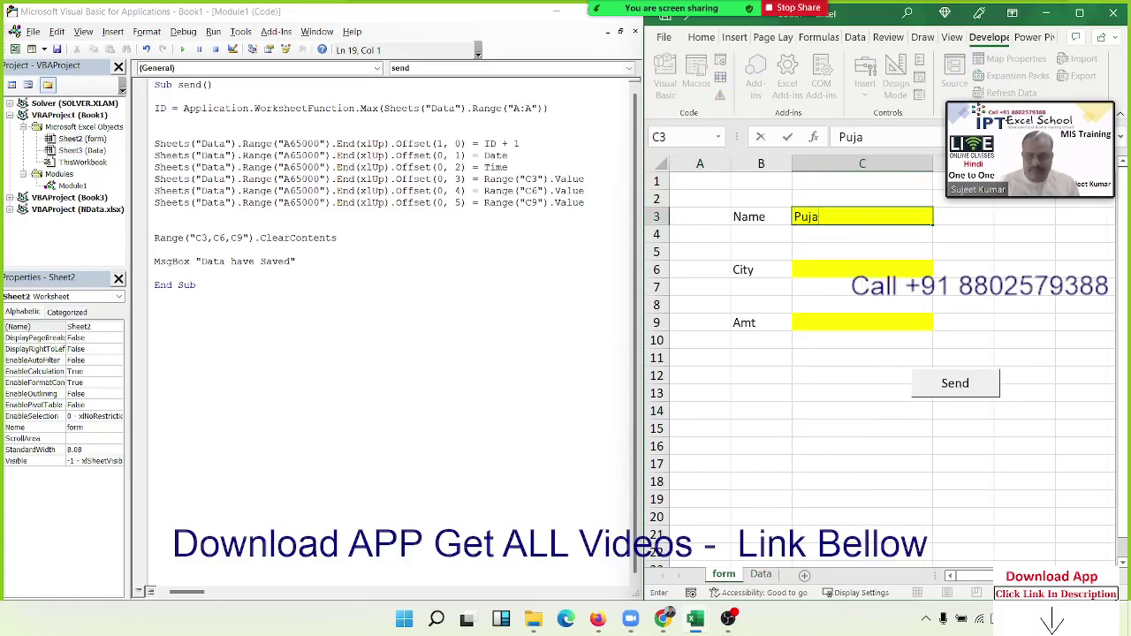
left_click(817, 270)
type("P")
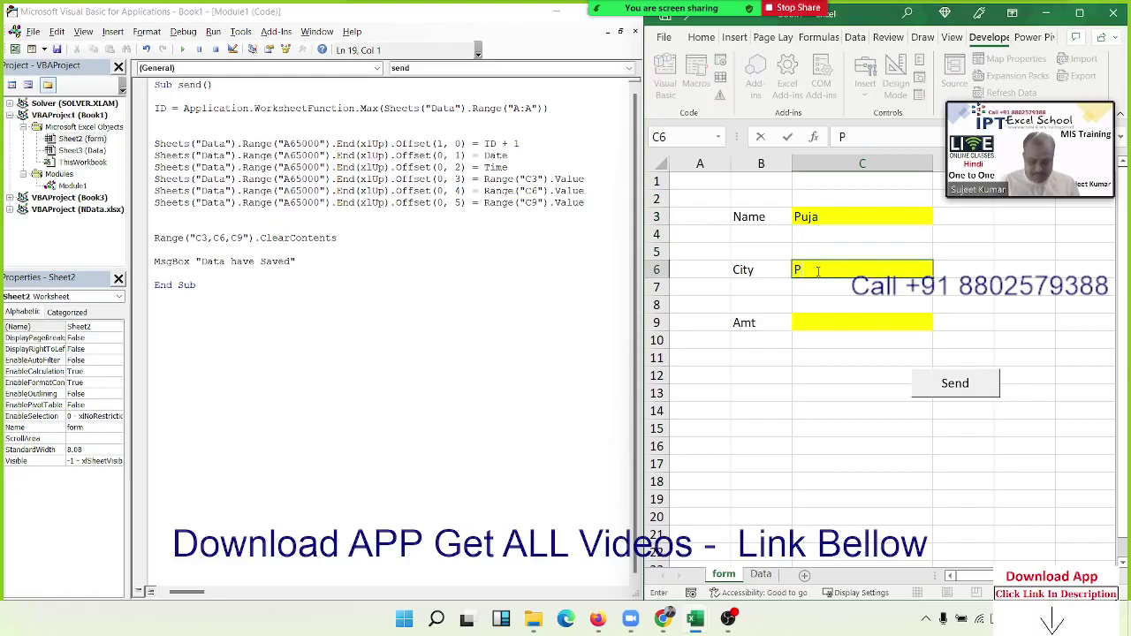
type("une")
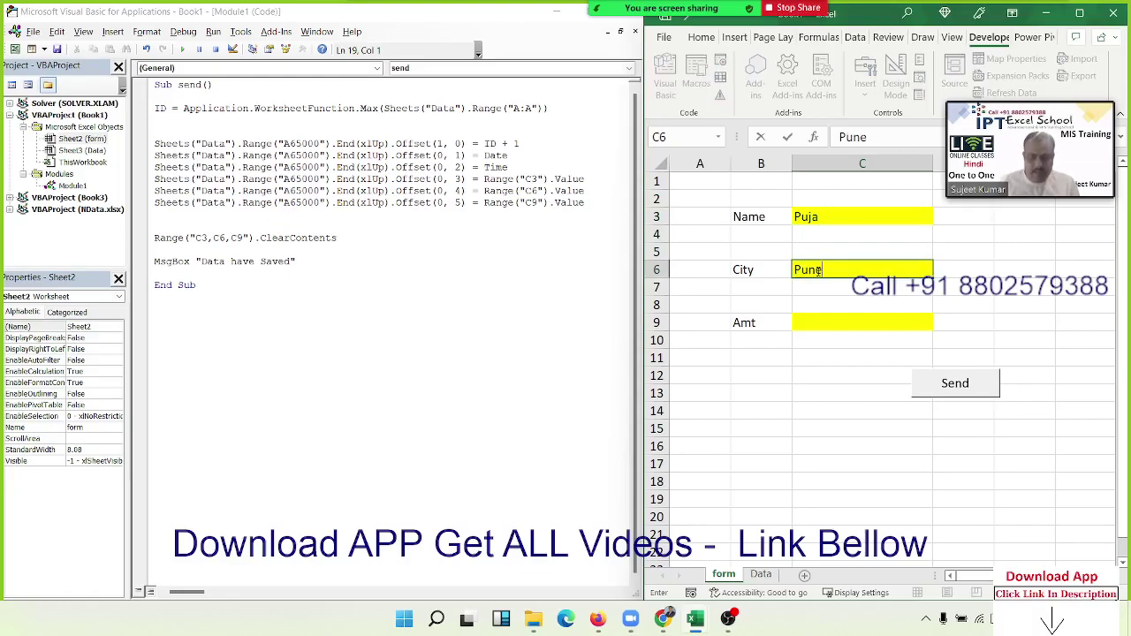
left_click(875, 320)
type("5")
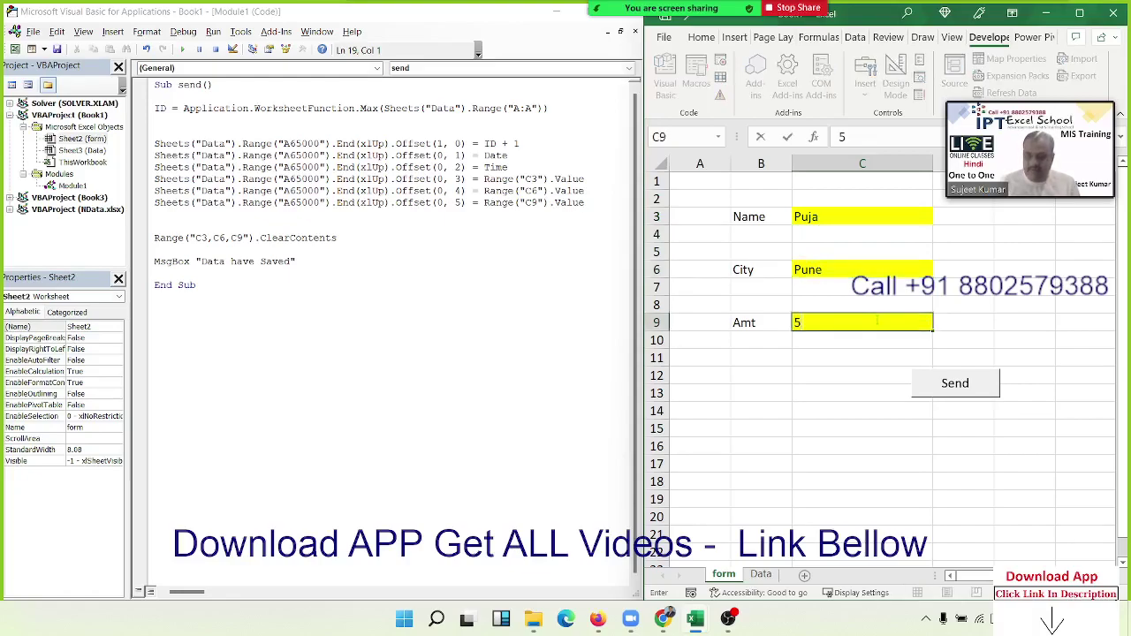
type("00")
left_click(942, 383)
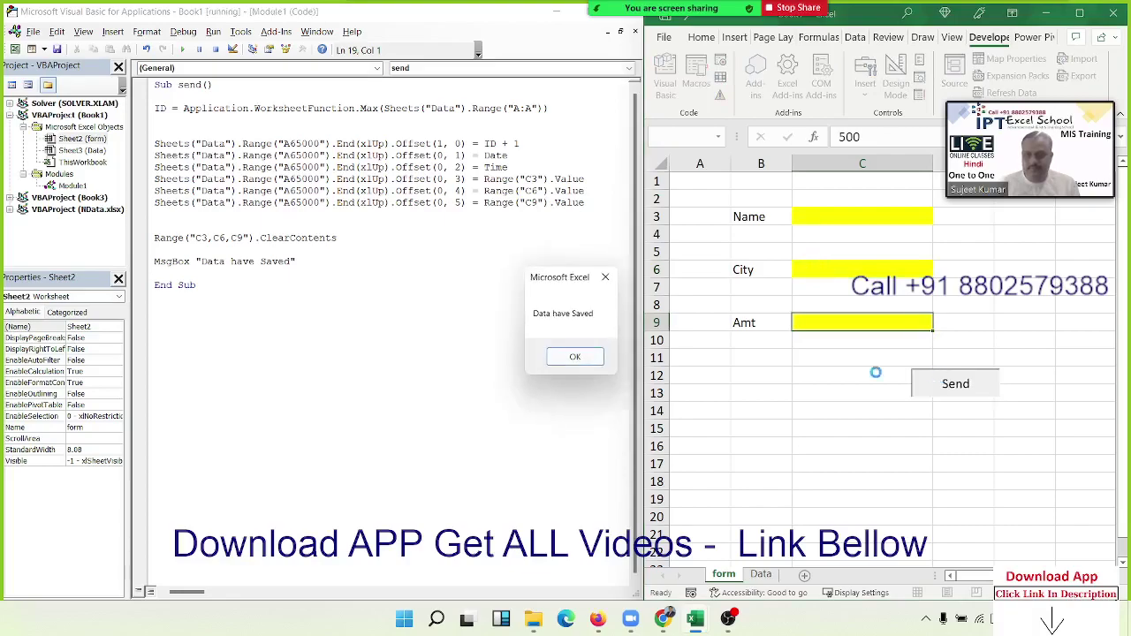
left_click(579, 359)
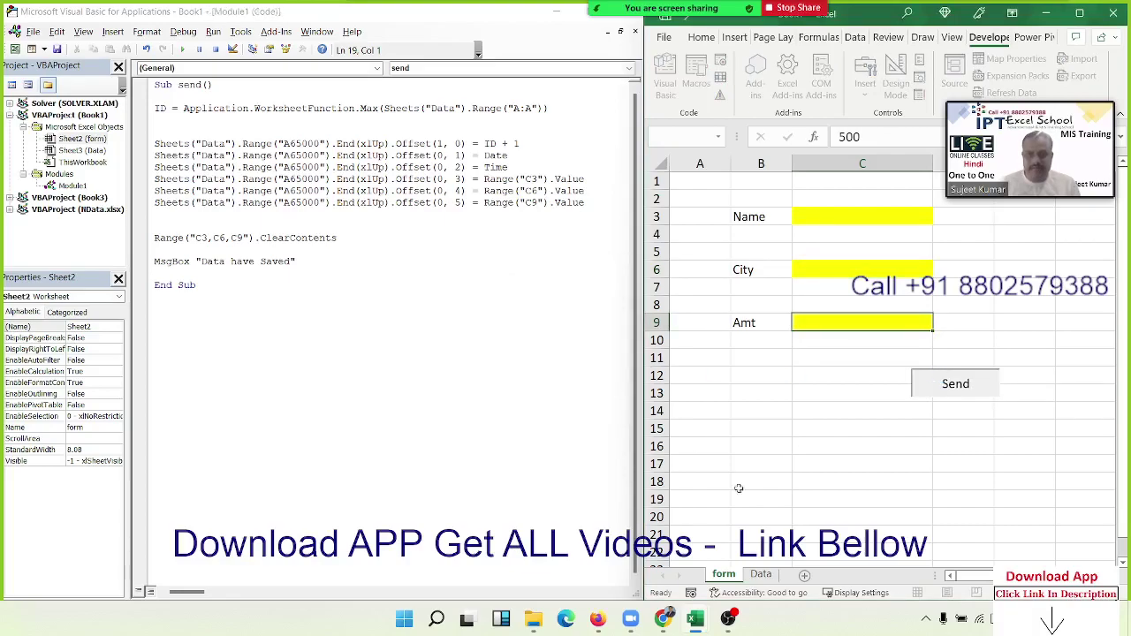
Try a GST formula =F2*18% in G2 on the Data sheet, then delete it.
left_click(761, 574)
left_click(1007, 280)
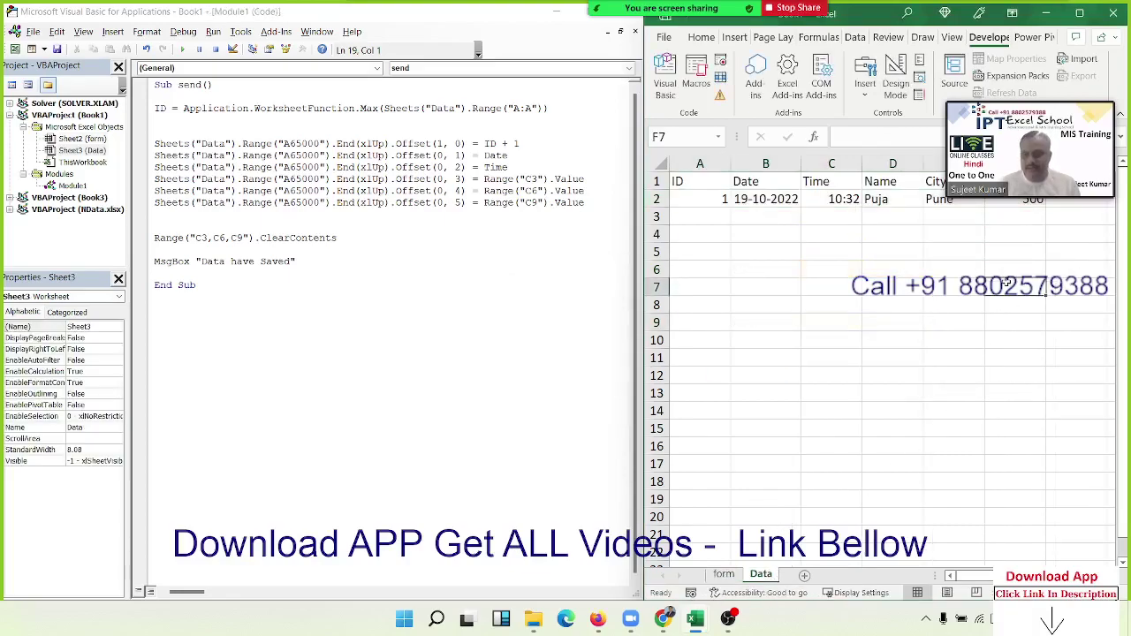
key("Right")
key("Right")
key("Right")
key("Right")
key("Left")
key("Left")
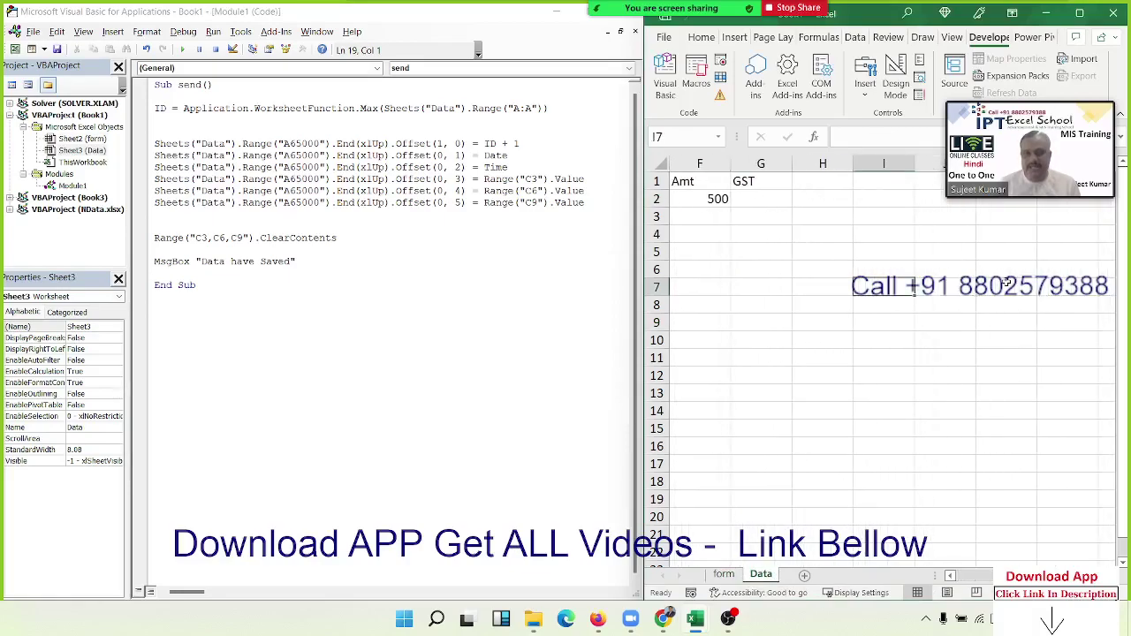
key("Left")
key("Up")
key("Up")
key("Up")
key("Up")
key("Up")
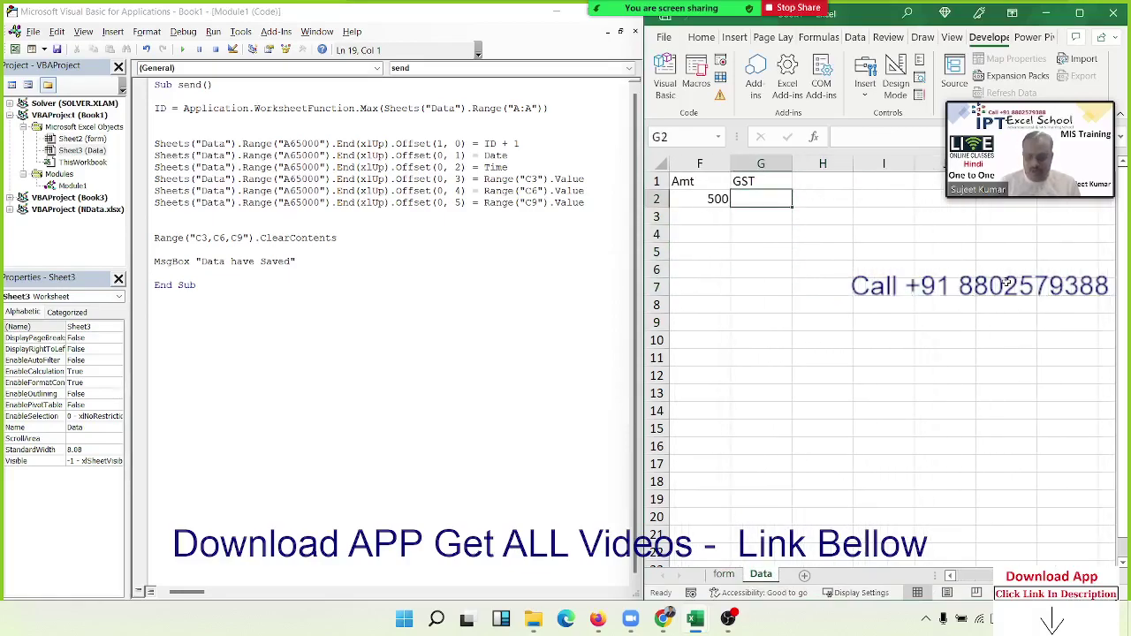
type("=")
key("Left")
type("*")
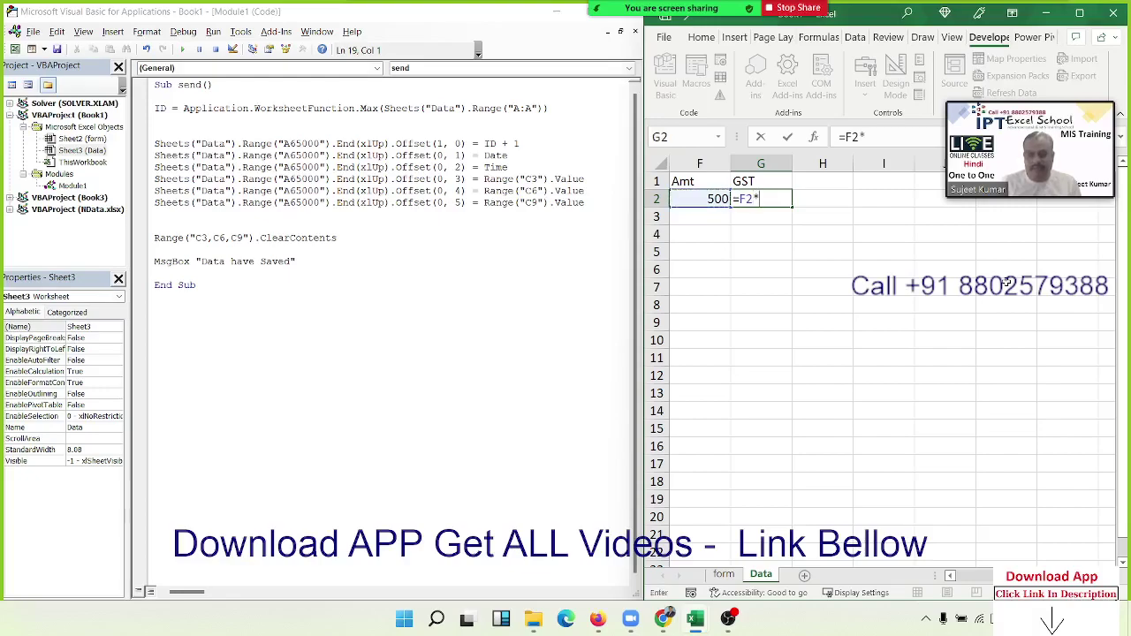
type("18%")
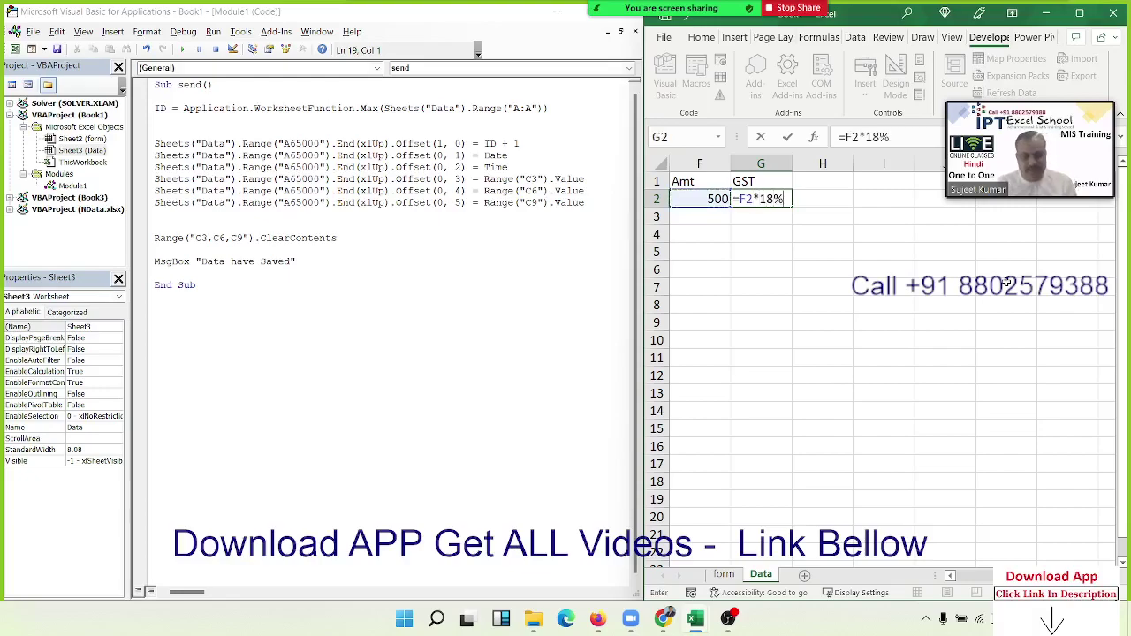
key("ctrl+Return")
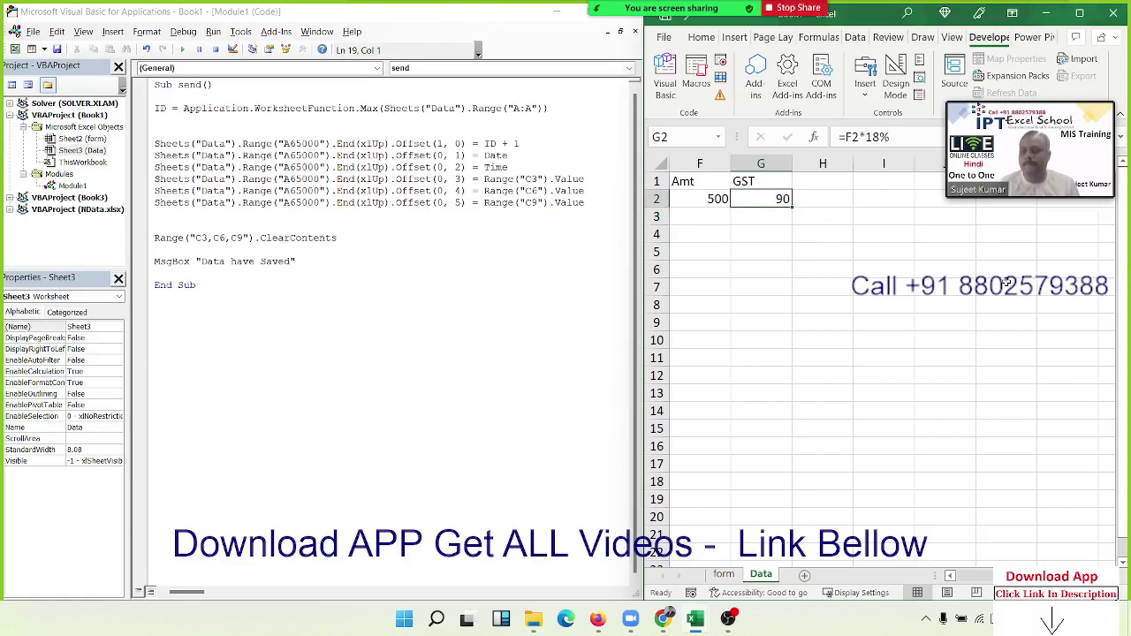
key("Delete")
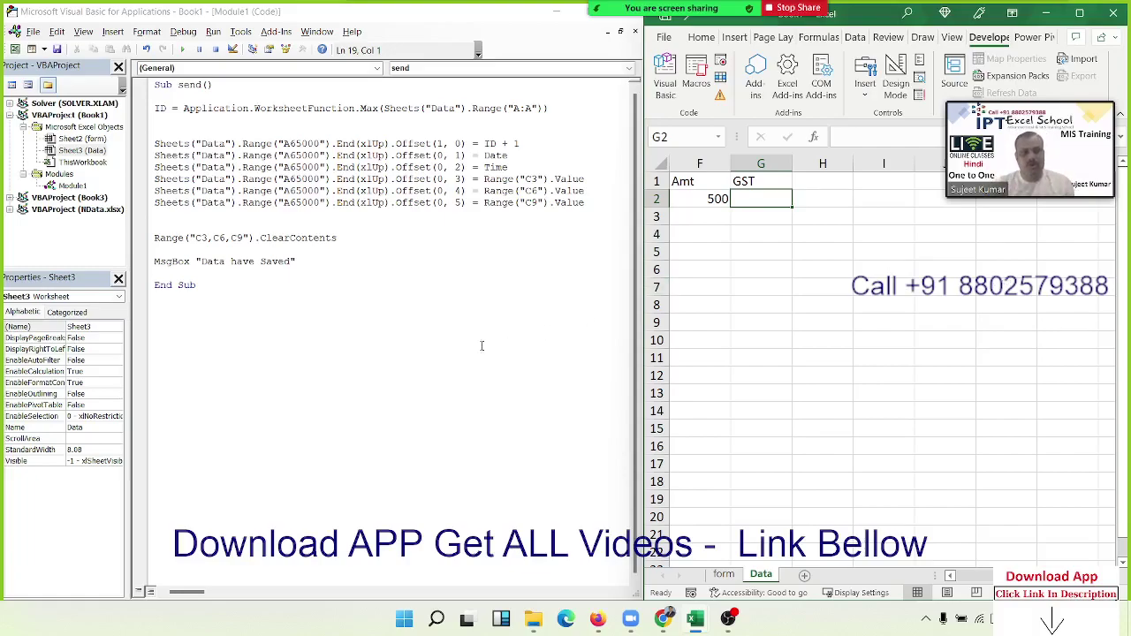
Copy the macro's Offset(0, 5) amount line and paste a duplicate below it.
left_click_drag(155, 202, 156, 215)
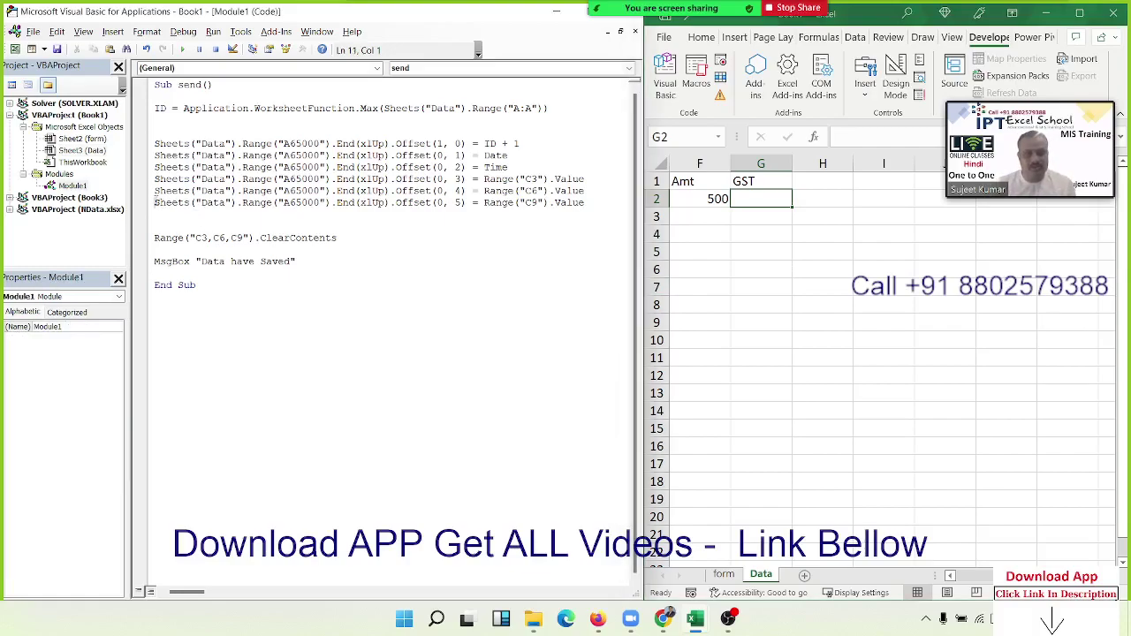
key("ctrl+c")
key("ctrl+v")
key("ctrl+v")
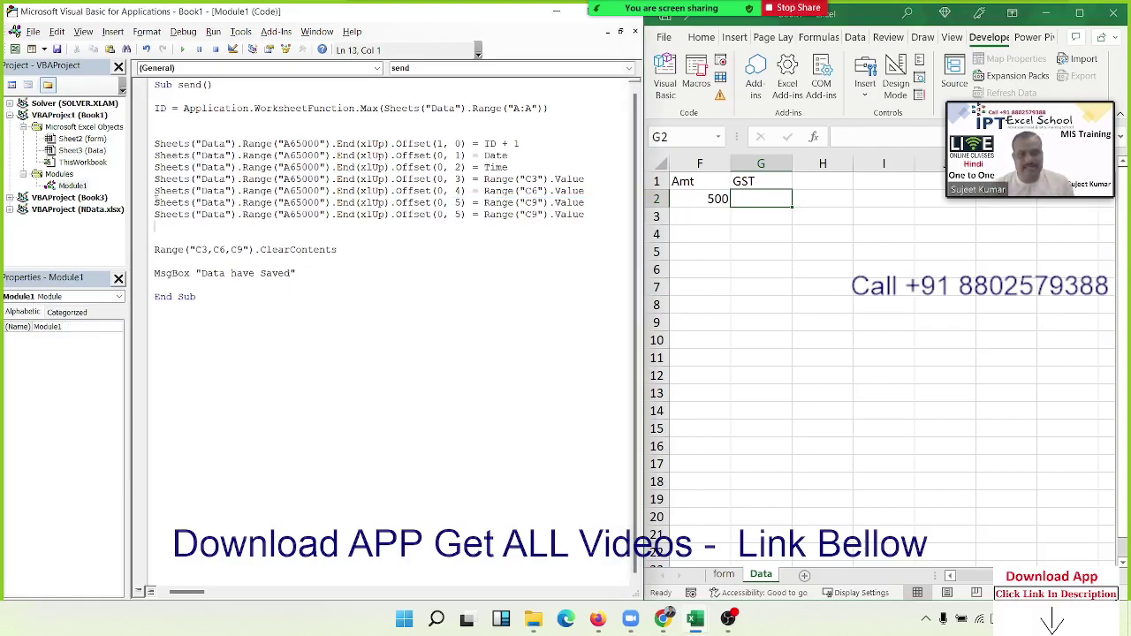
Make the copied line write Range("C9").Value *0.18 to Offset(0, 6), the GST column.
left_click(461, 214)
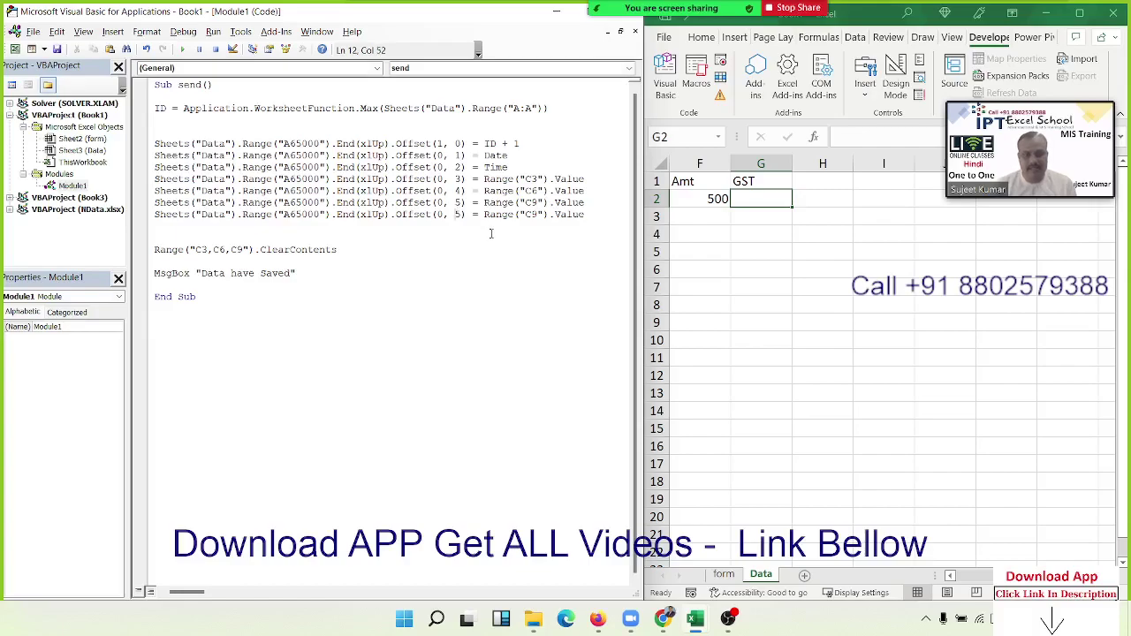
key("BackSpace")
type("6")
left_click(506, 262)
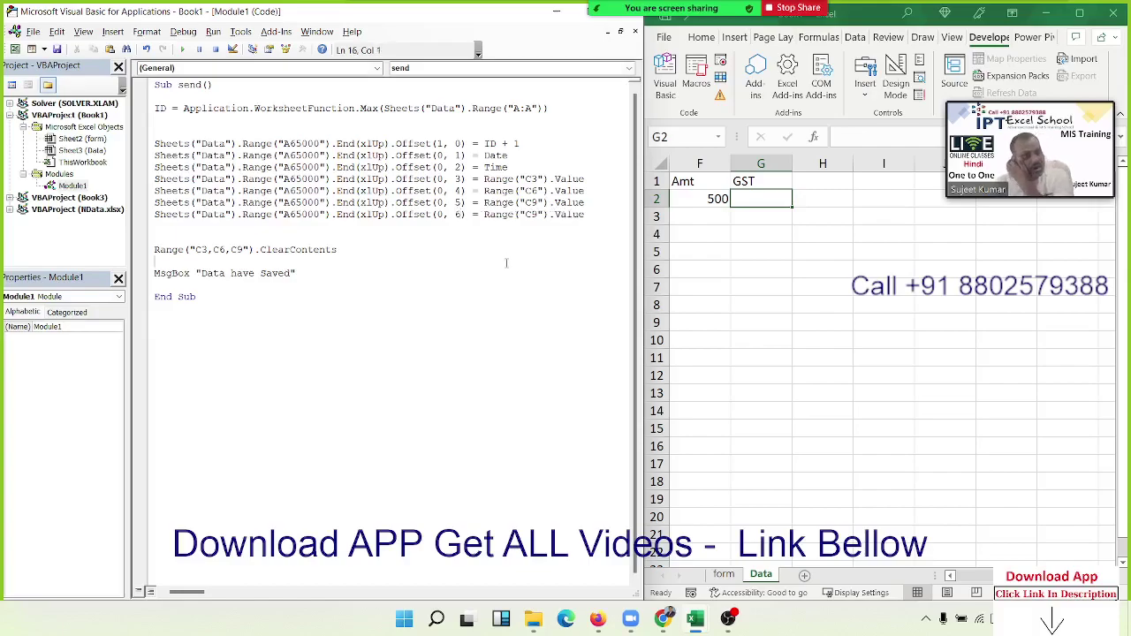
left_click(482, 215)
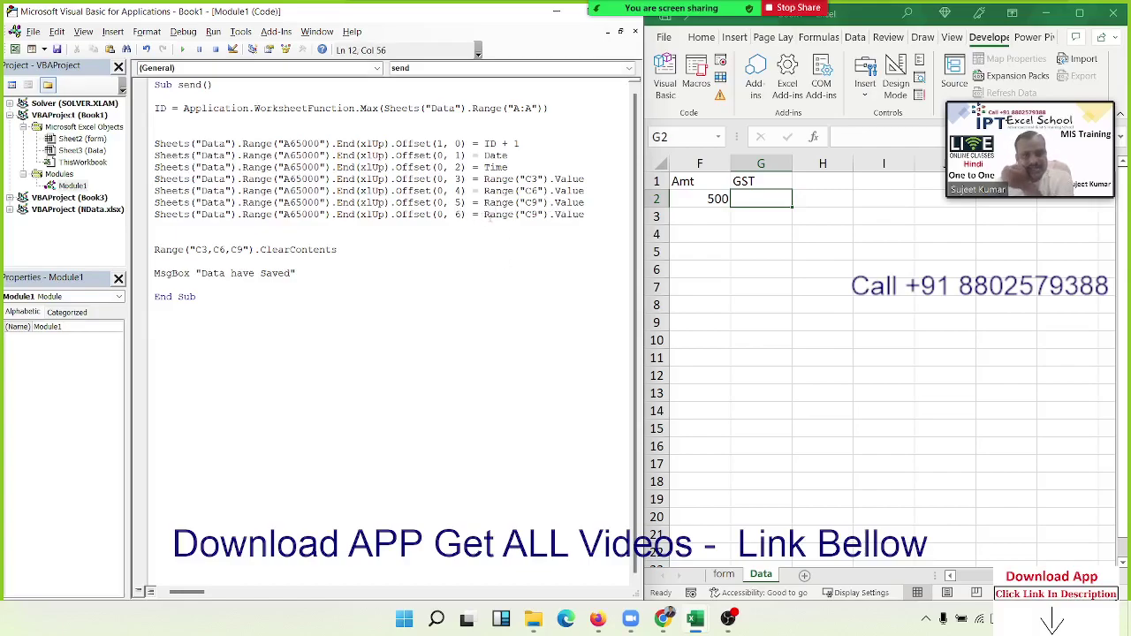
left_click(602, 214)
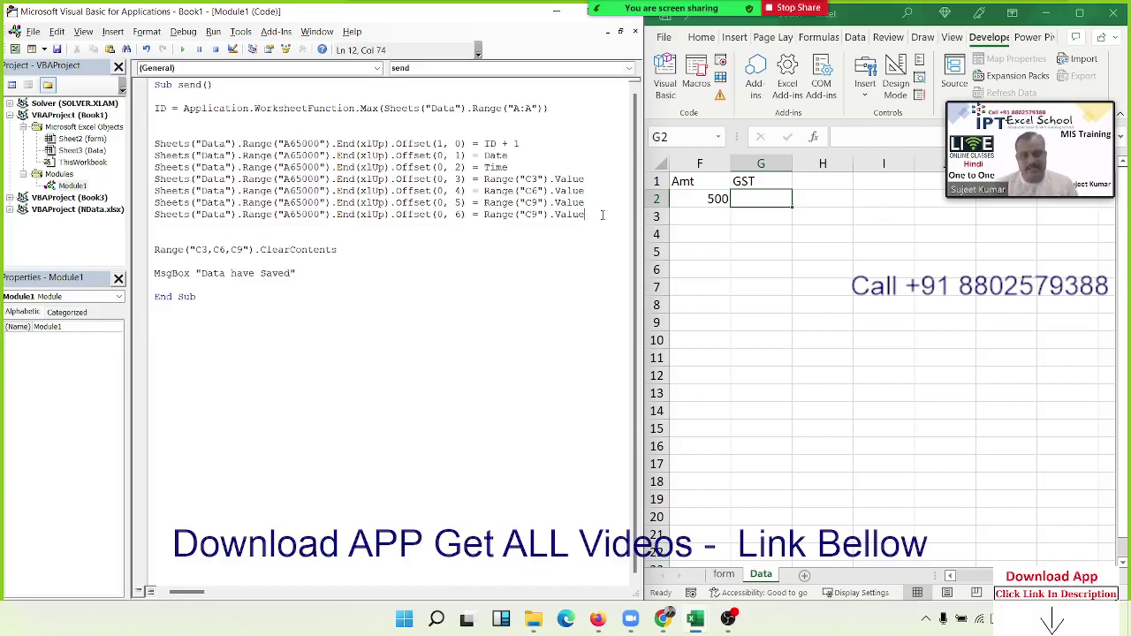
type(" *0")
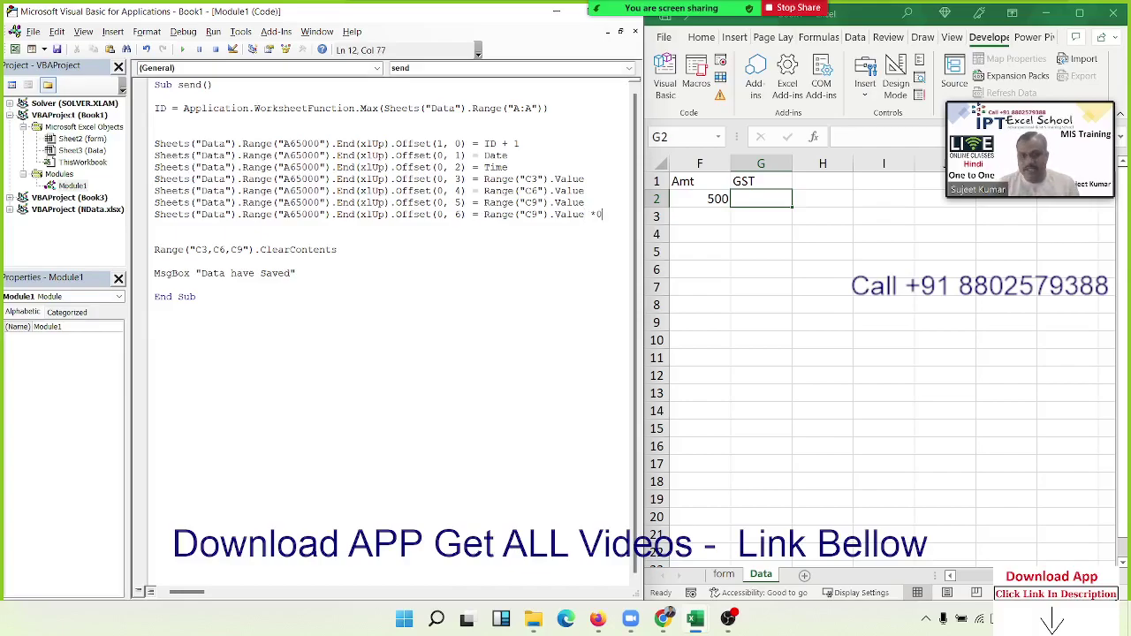
type(".18")
left_click(155, 226)
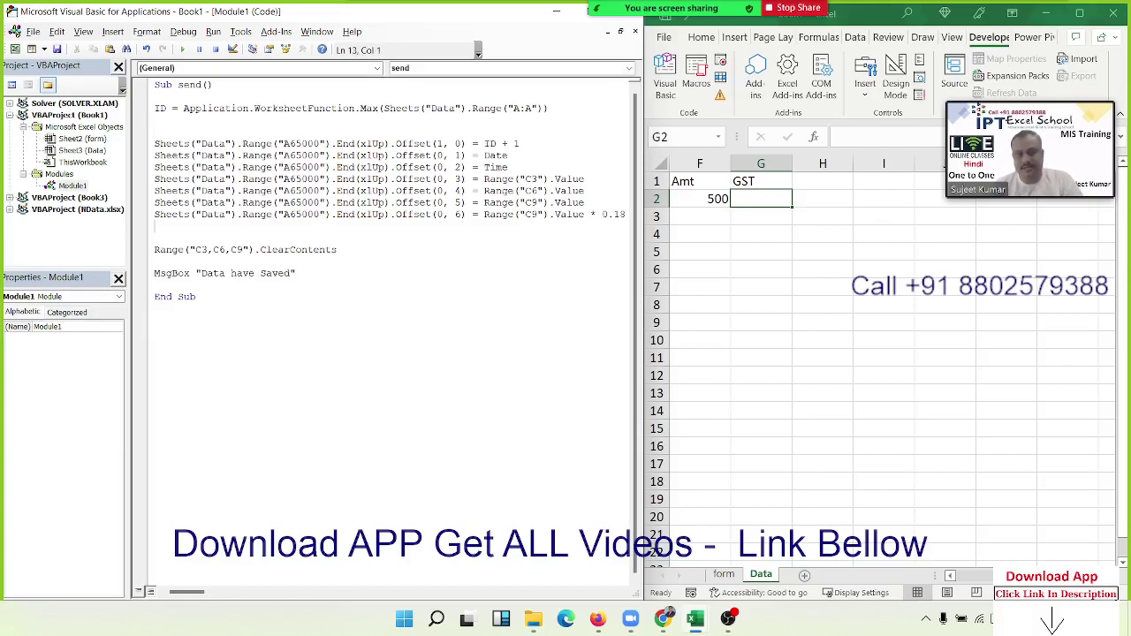
left_click(627, 214)
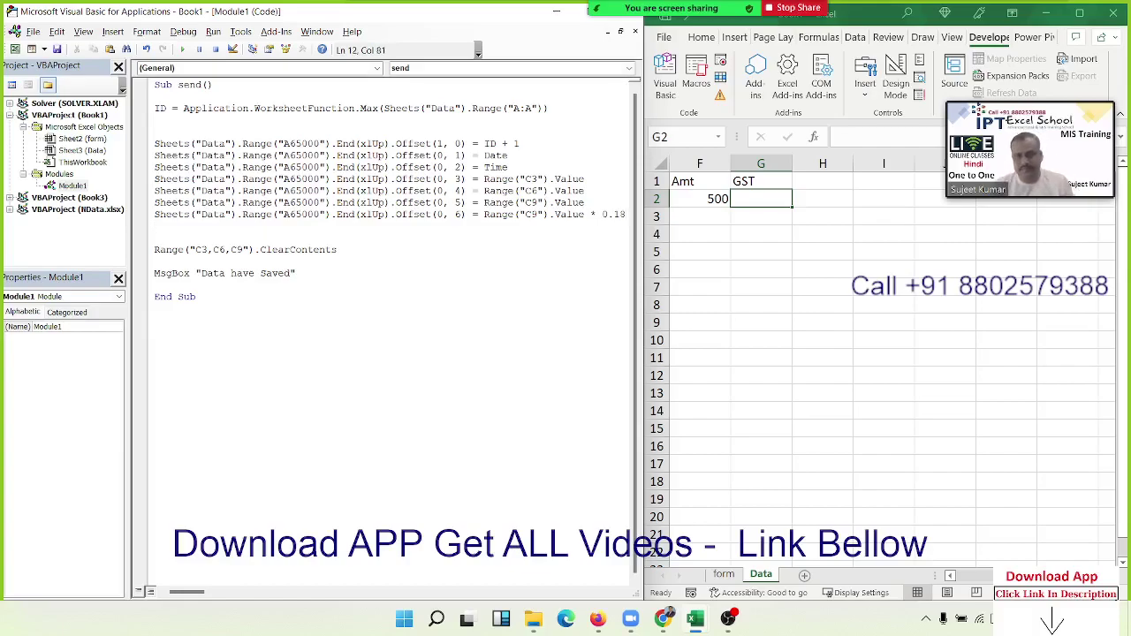
left_click(720, 232)
left_click(742, 199)
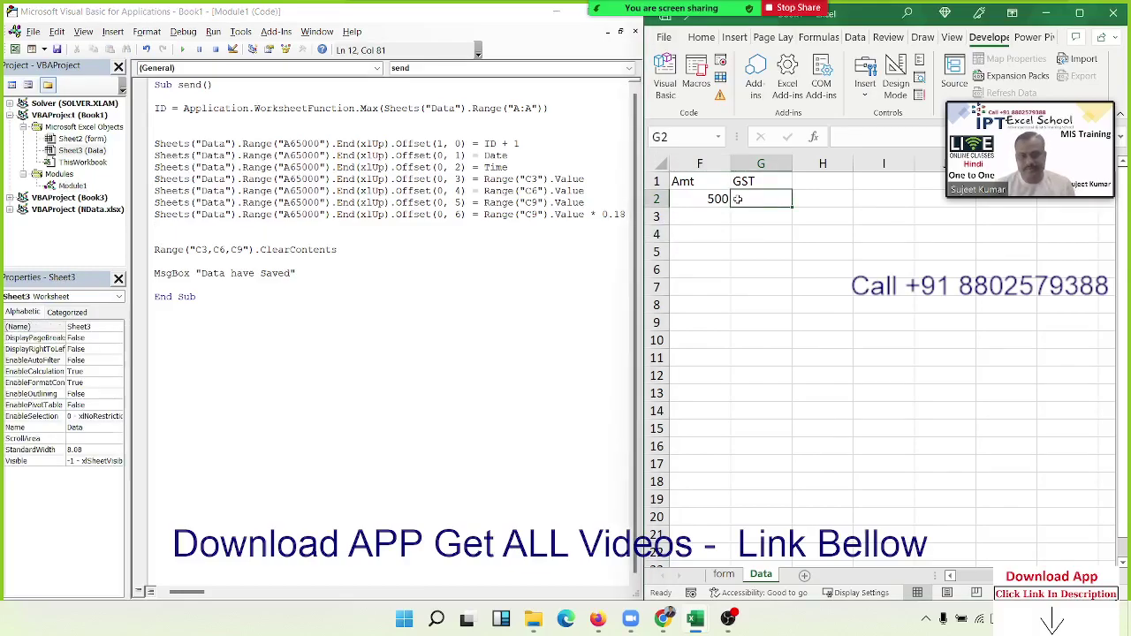
Delete the old record in row 2 of the Data sheet.
scroll(737, 199, "left", 5)
key("shift+space")
key("Delete")
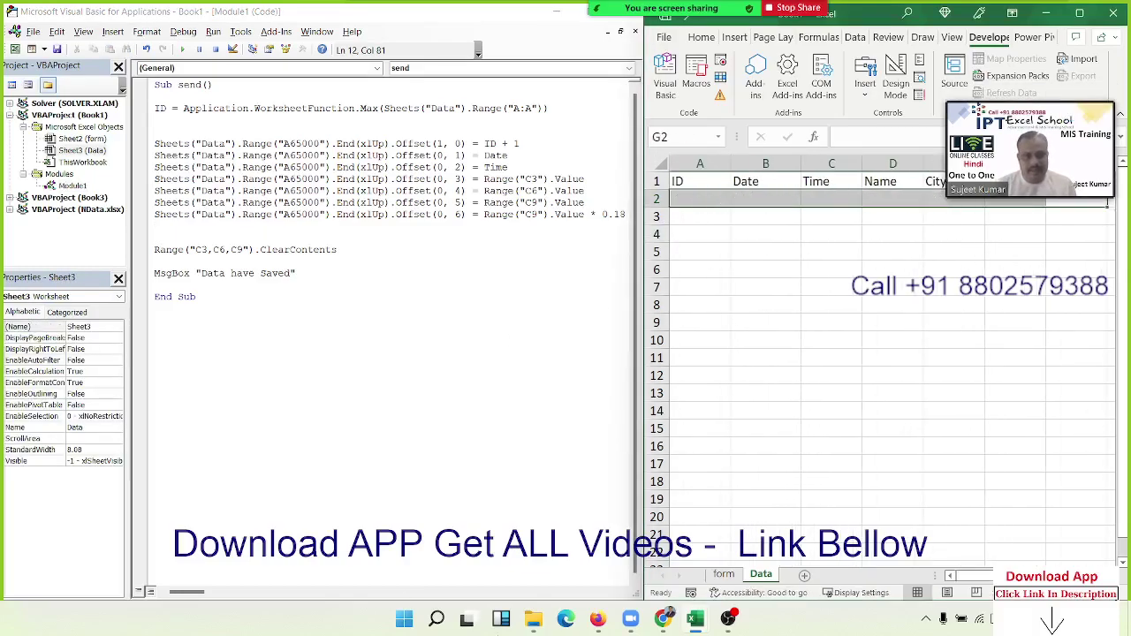
Resubmit the form with a name, Pune and 500 via Send, then view the new Data record.
left_click(724, 574)
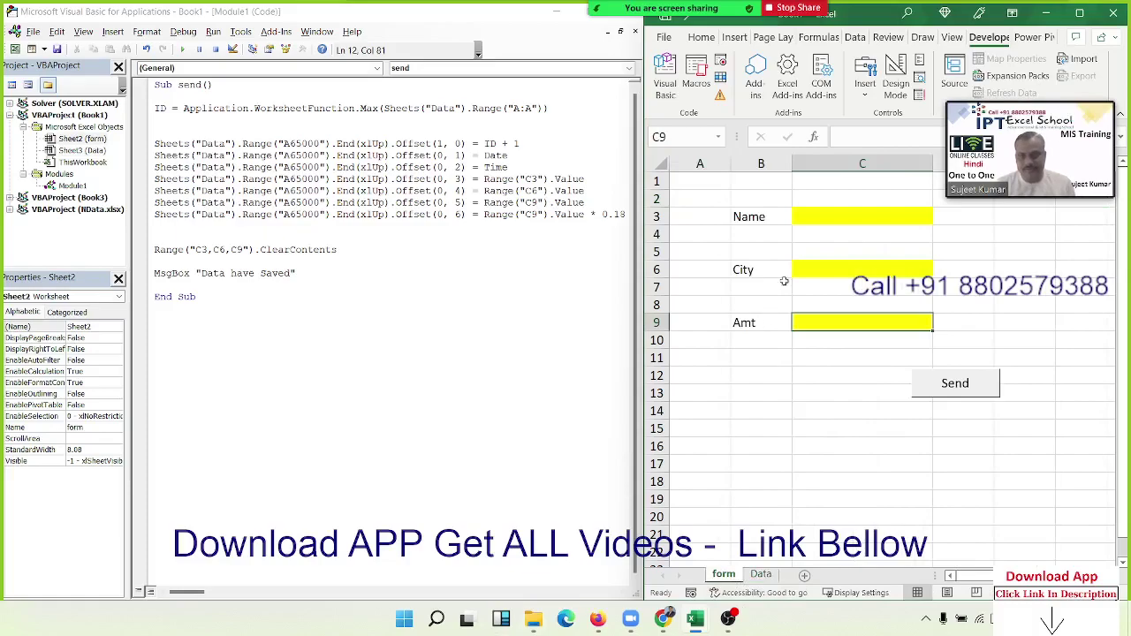
left_click(835, 214)
type("P")
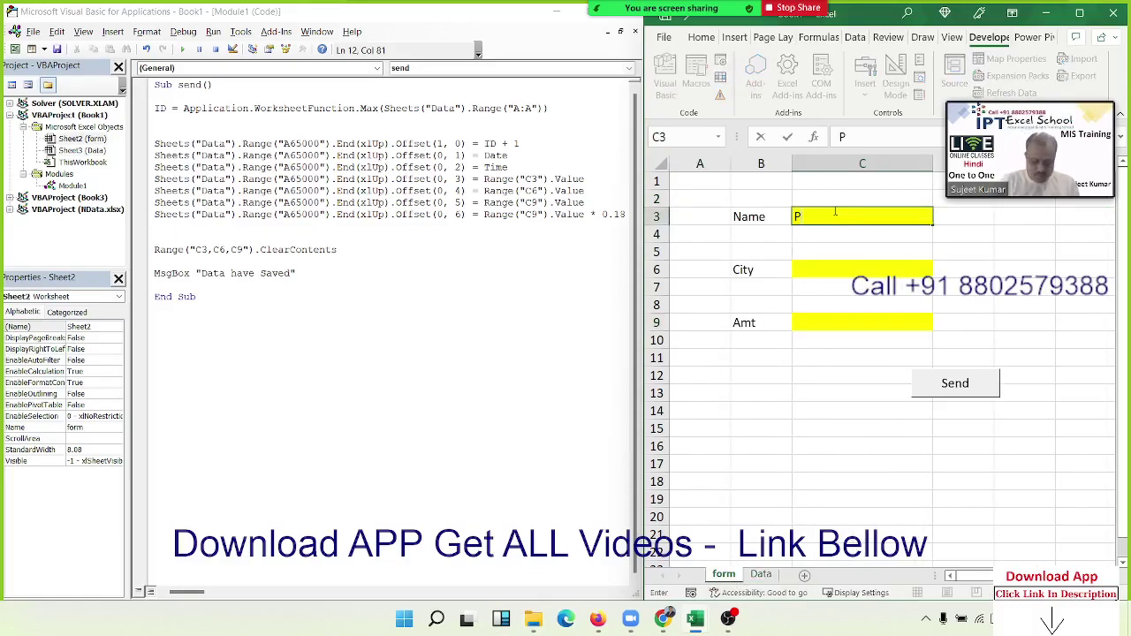
type("uja")
key("Return")
key("Down")
key("Down")
key("Down")
key("Up")
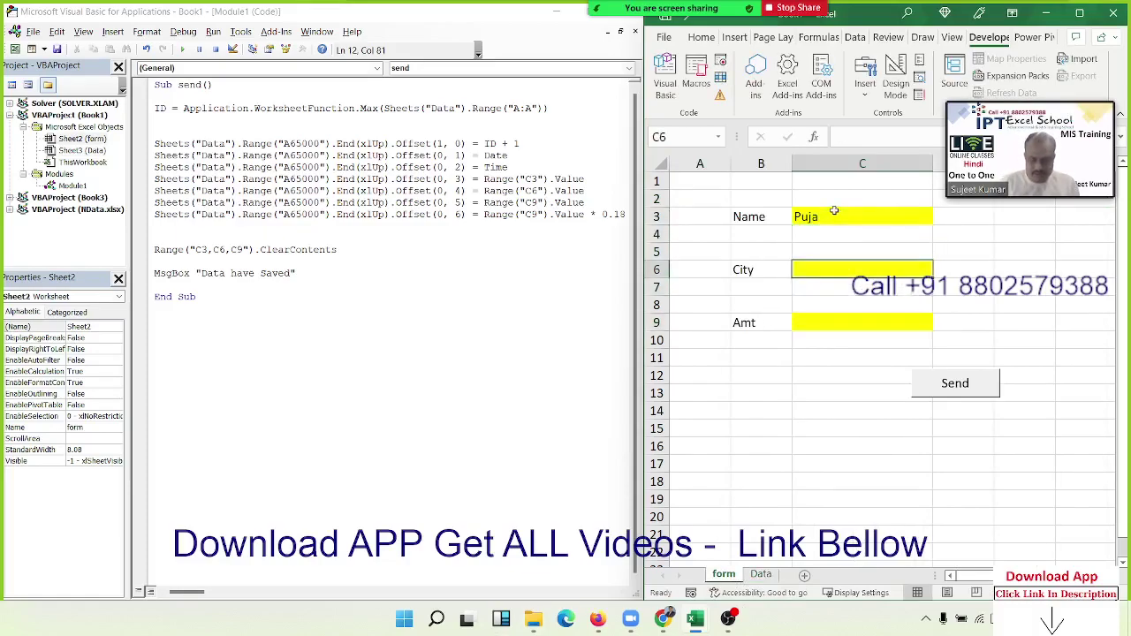
type("Pune")
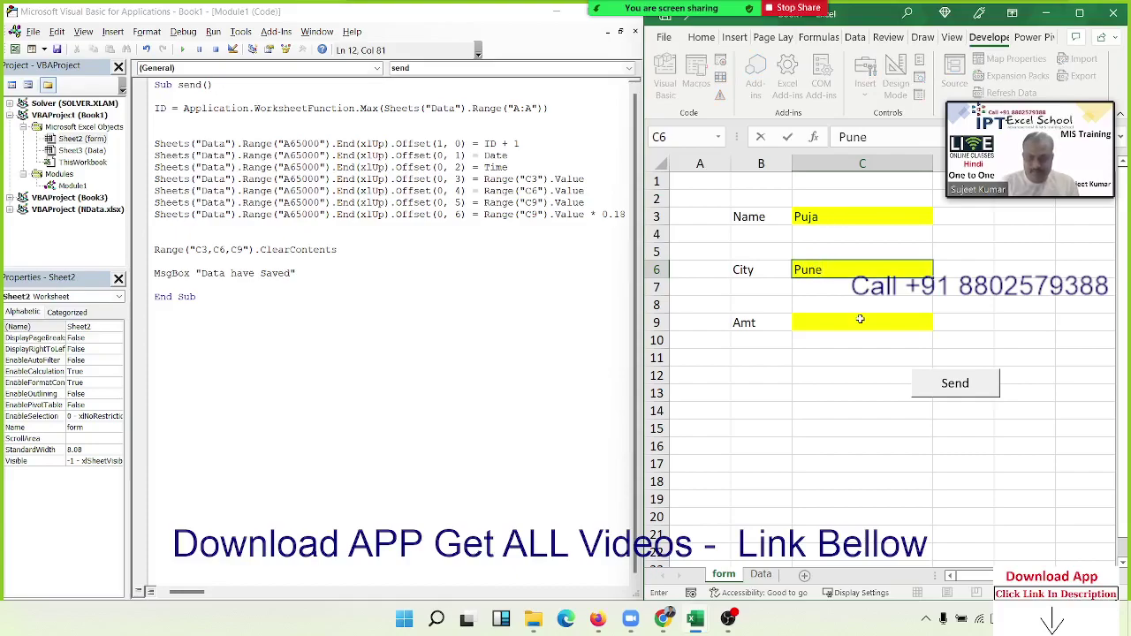
left_click(860, 319)
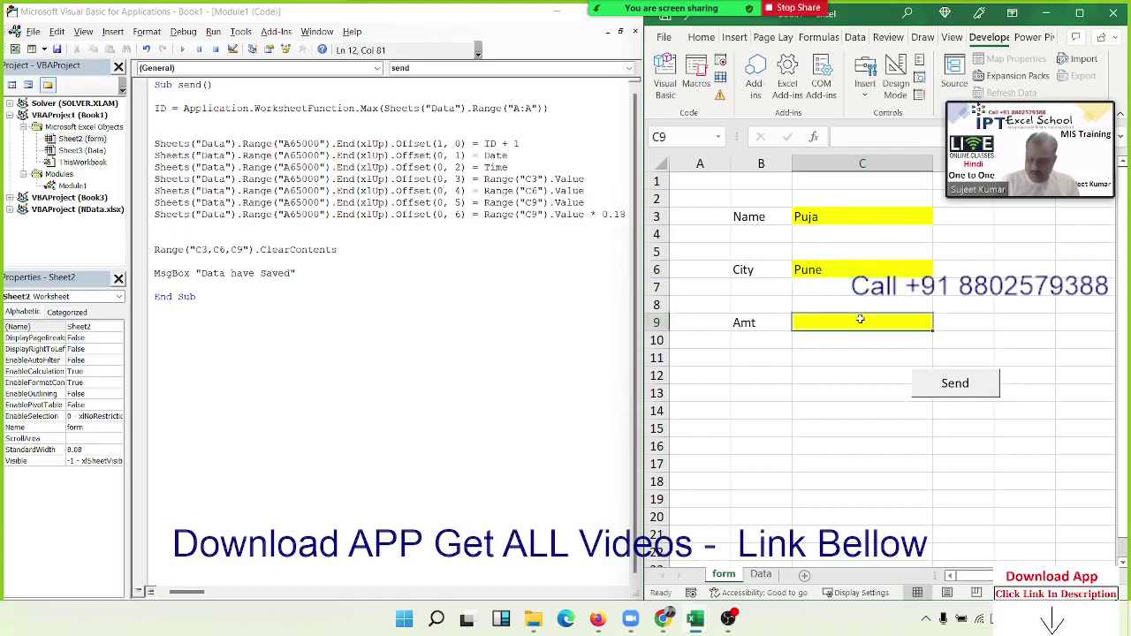
type("500")
left_click(931, 395)
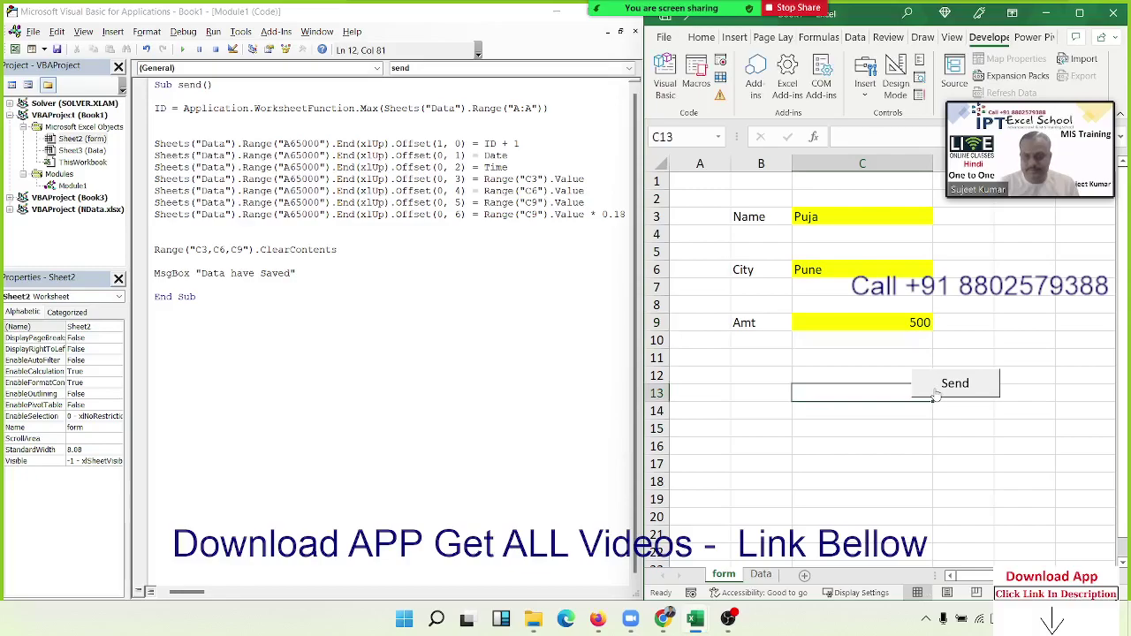
left_click(935, 396)
left_click(599, 361)
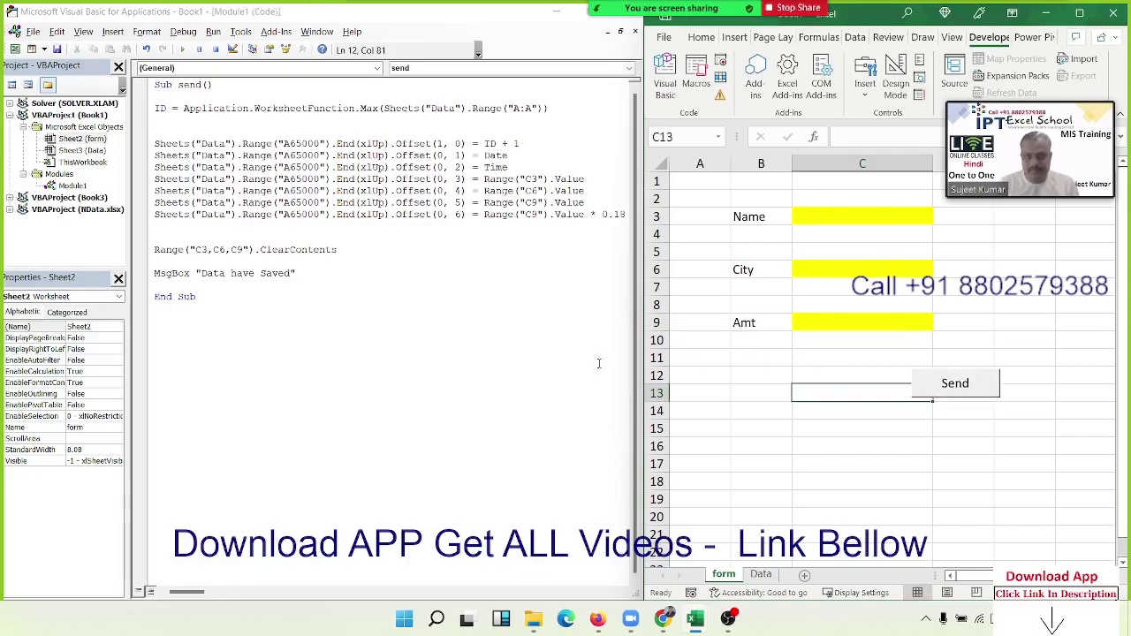
left_click(759, 575)
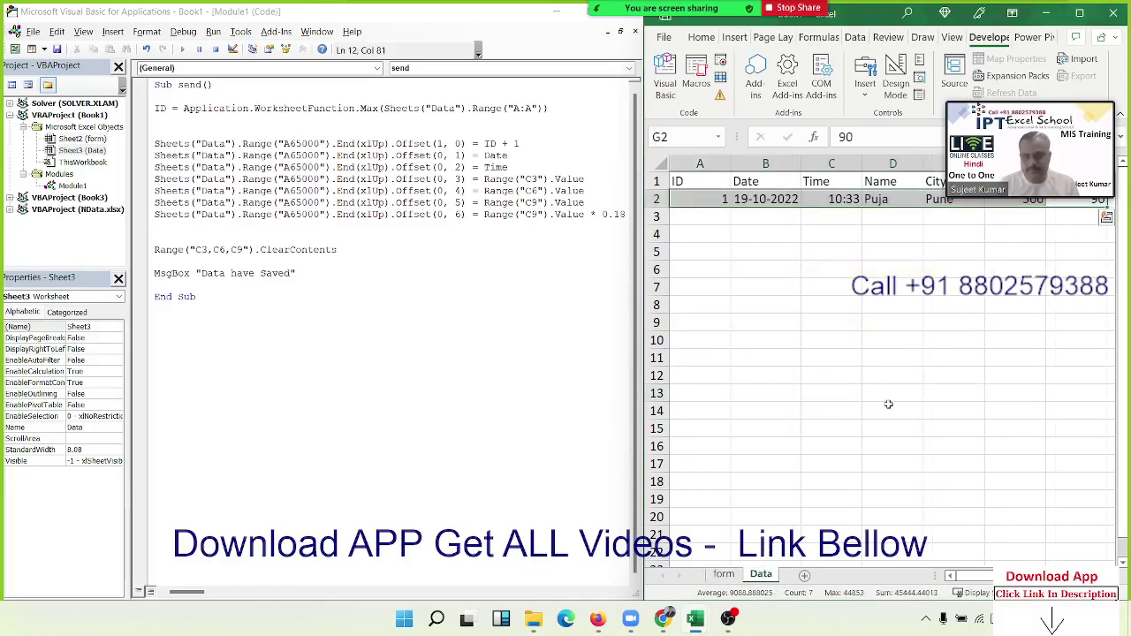
Enter =F2*18% in G2 so GST is calculated from the Amt.
key("Right")
key("Right")
key("Right")
key("Right")
key("Right")
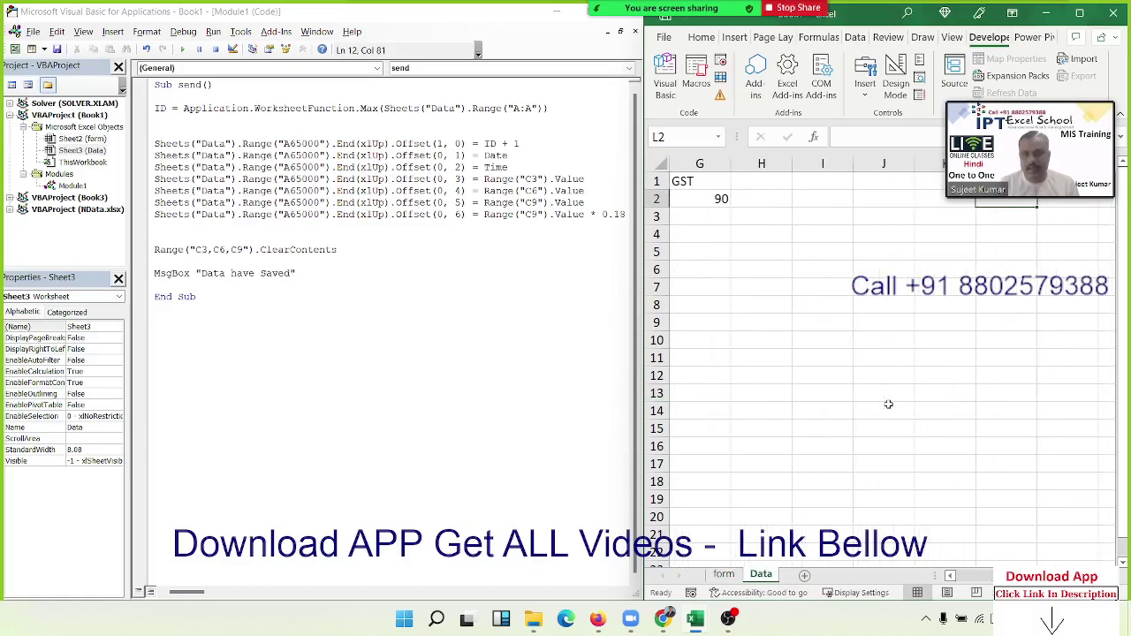
key("Left")
key("Left")
key("Left")
key("Left")
key("Left")
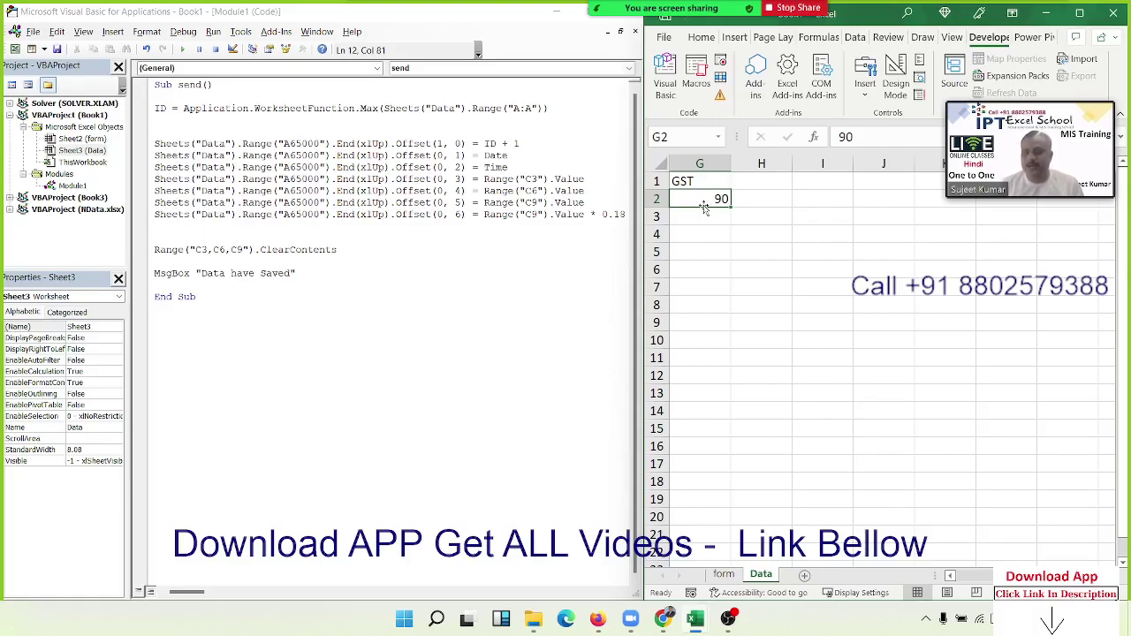
key("Right")
key("Left")
key("Left")
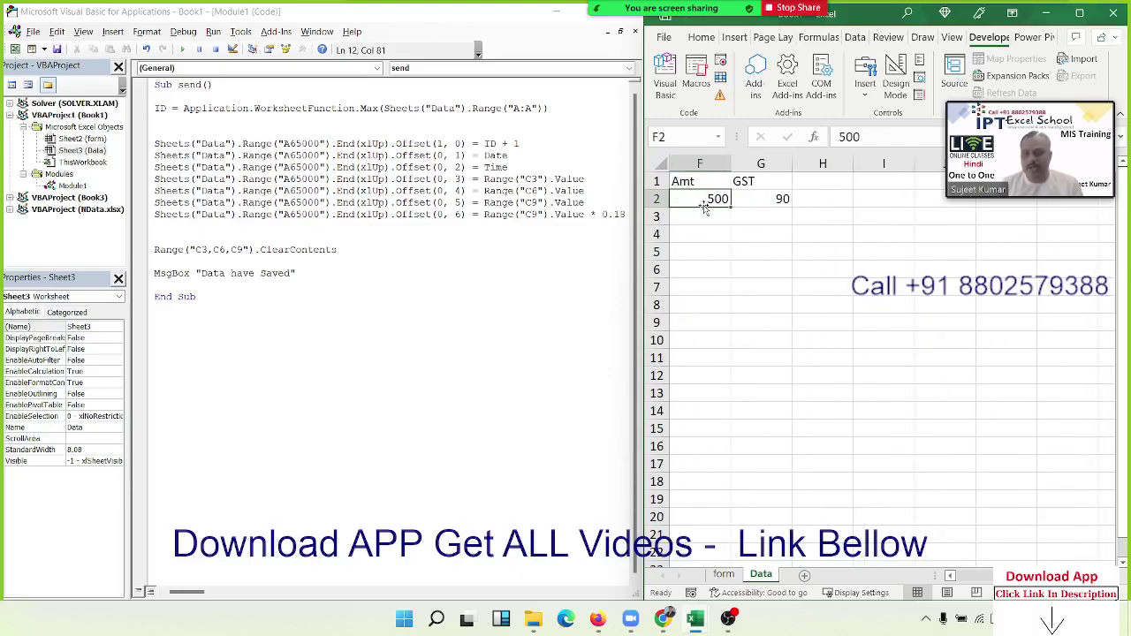
key("Right")
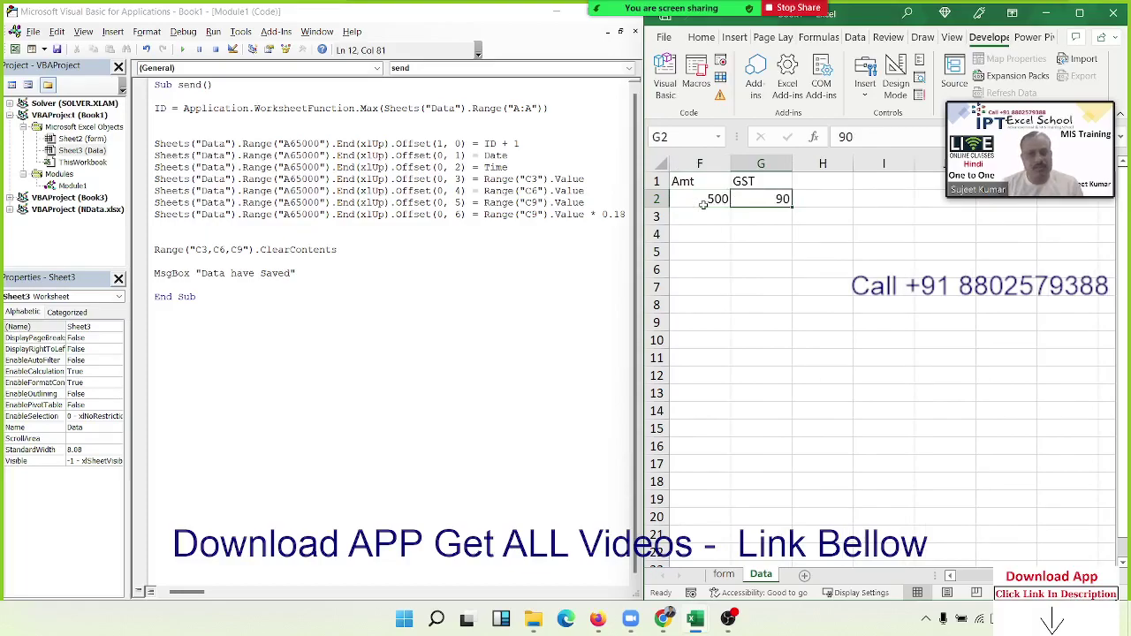
type("=")
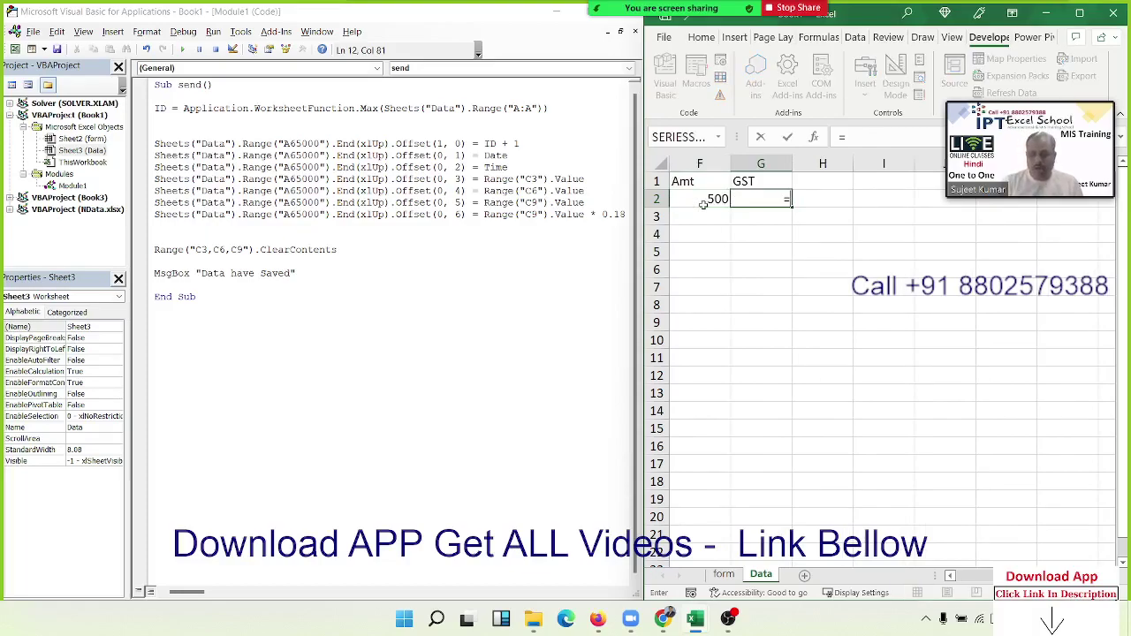
left_click(704, 205)
type("*")
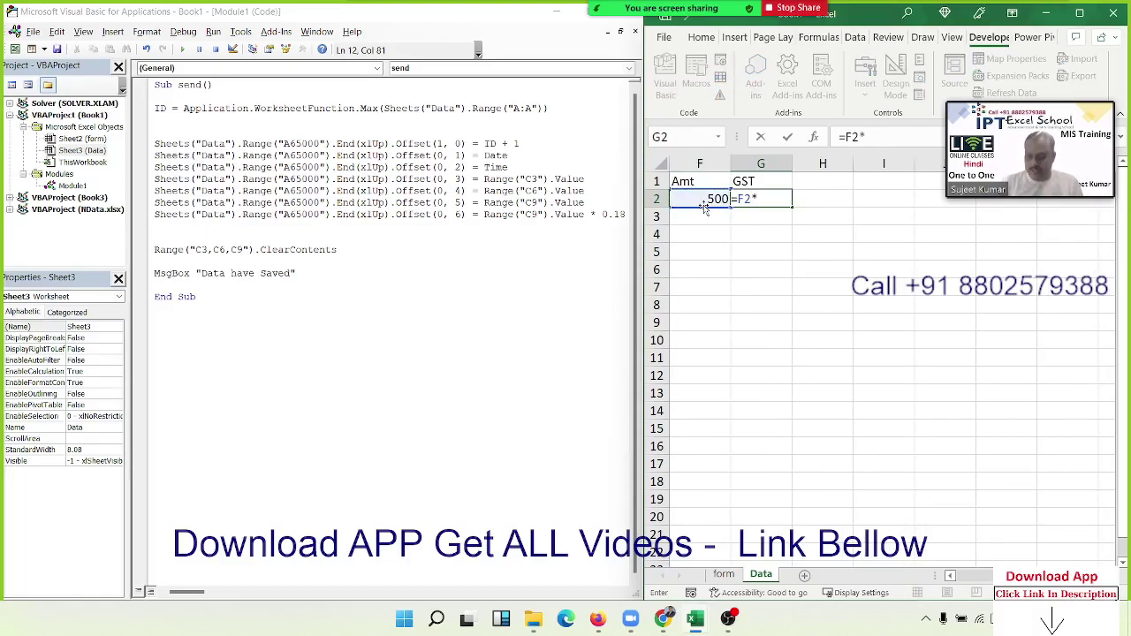
type("18%")
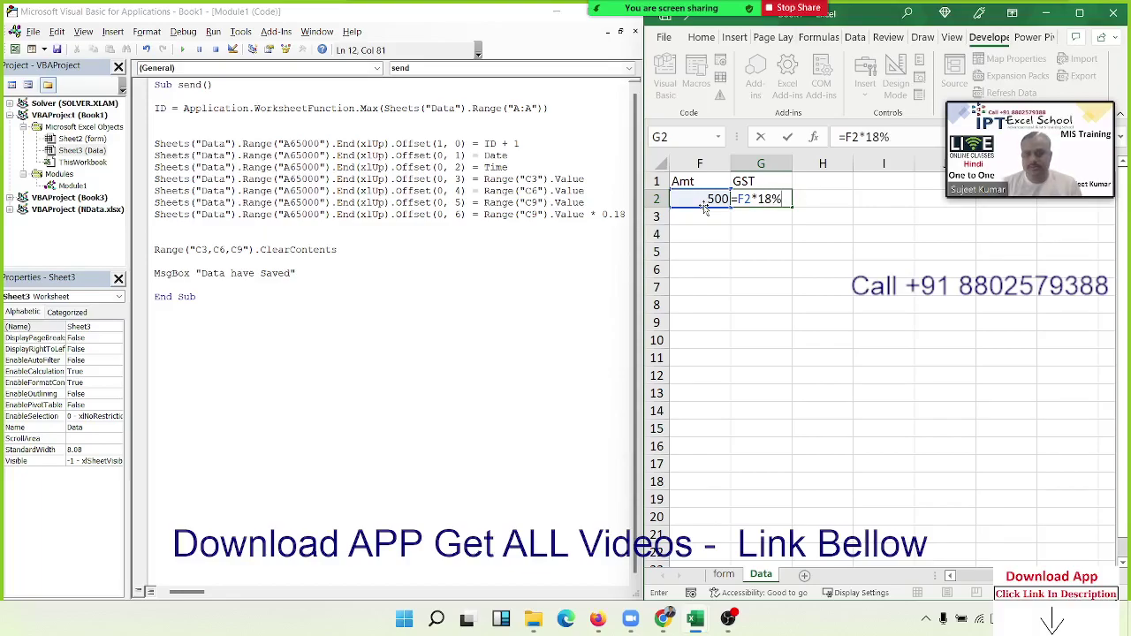
key("ctrl+Return")
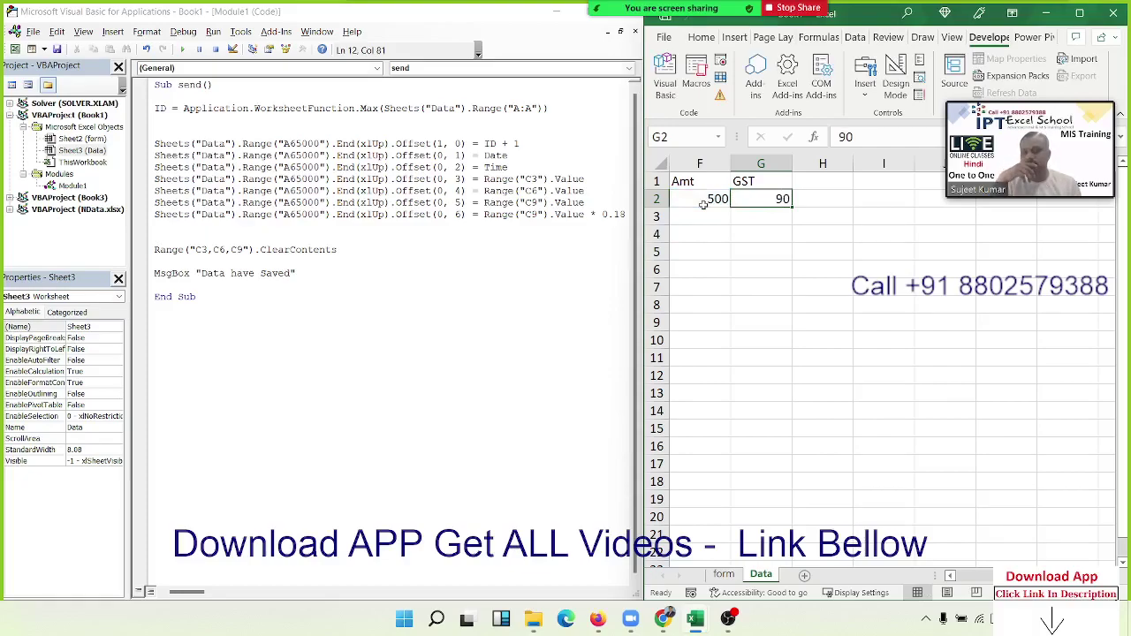
Check the macro code, the Amt cell F2 and the cells below G2.
left_click(164, 208)
left_click(164, 209)
left_click(703, 200)
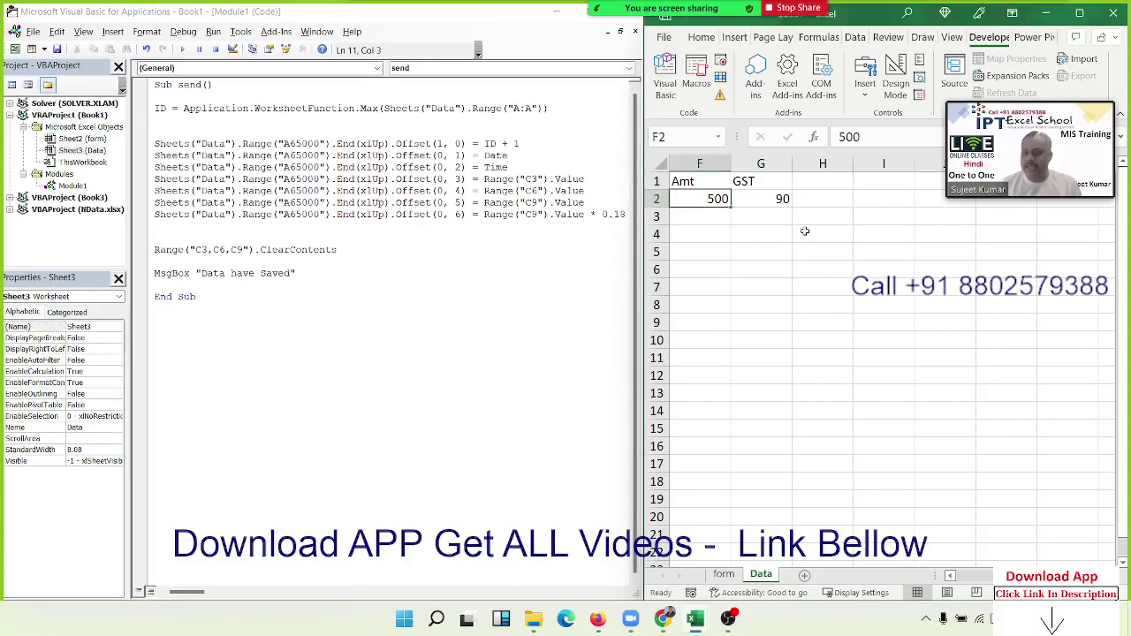
left_click(749, 221)
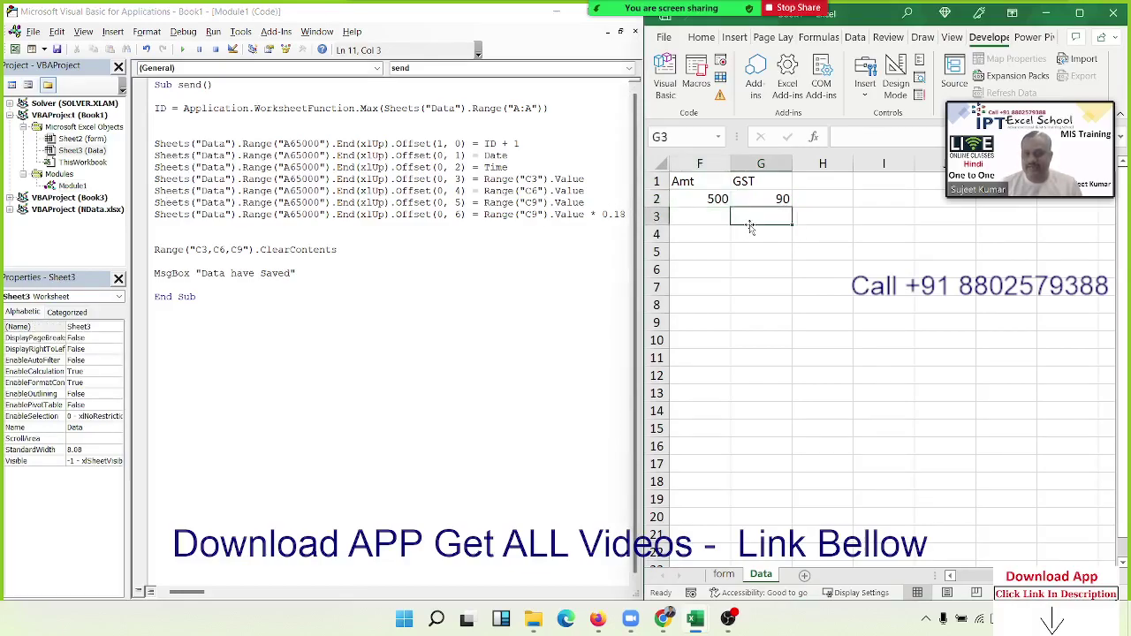
left_click(750, 231)
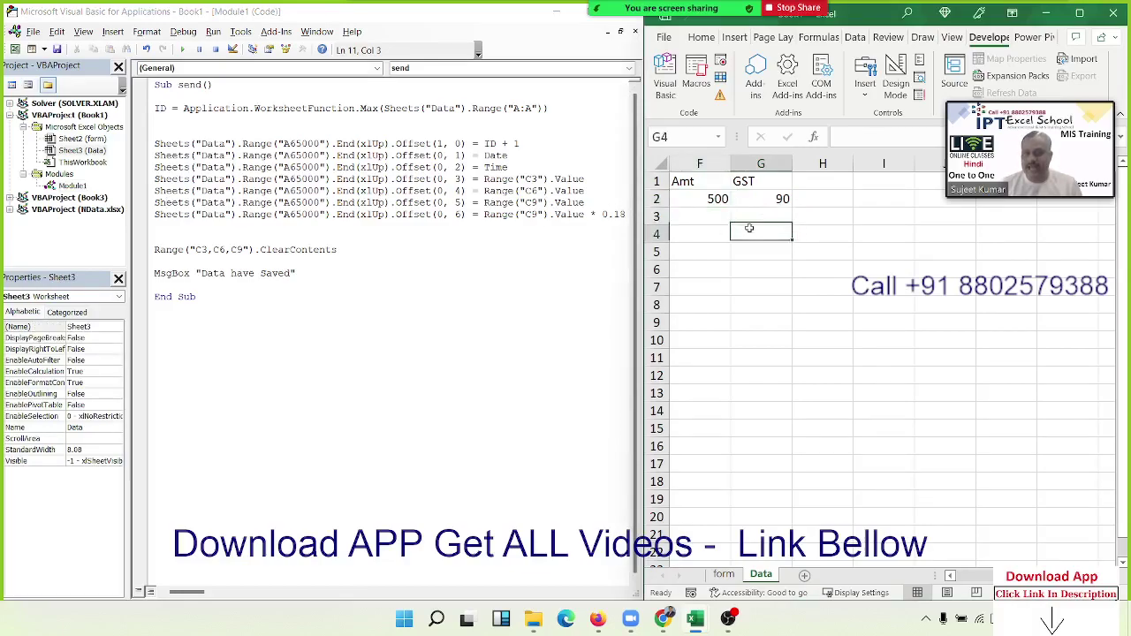
Add a new line setting a to the GST cell's Offset(0, 6).Address, next to the GST line.
left_click(148, 219)
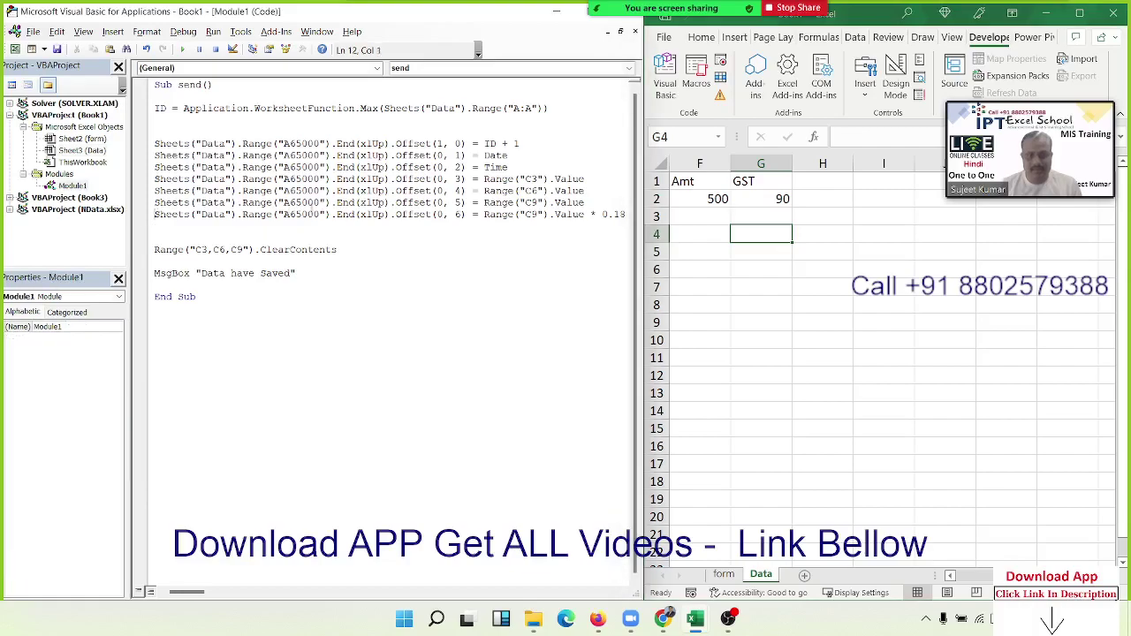
key("shift+Down")
key("ctrl+c")
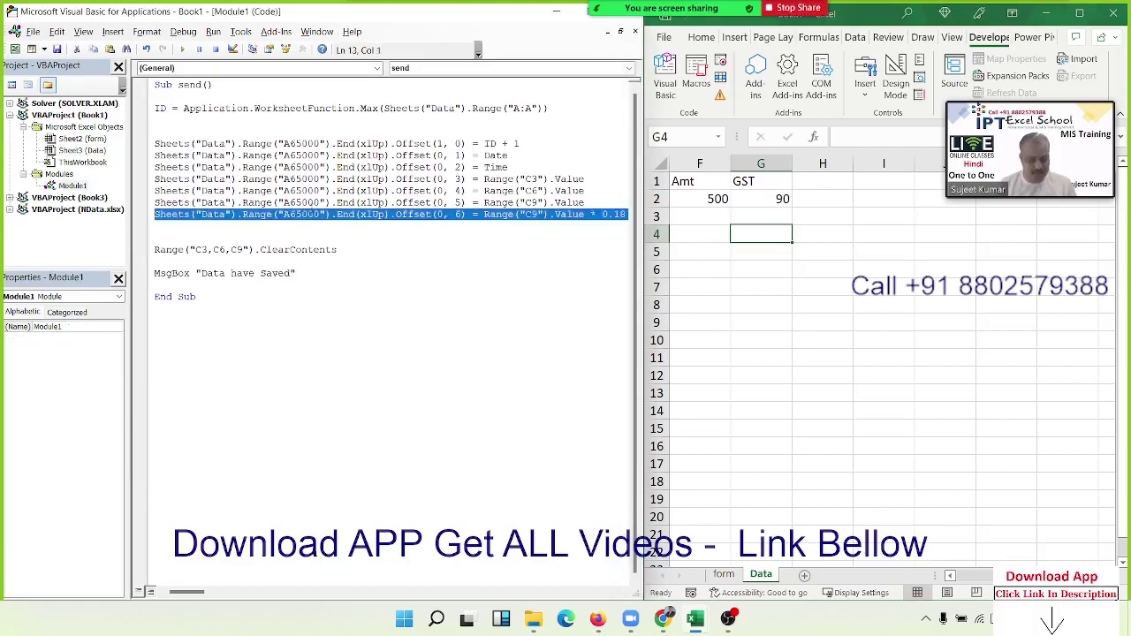
key("Return")
key("Return")
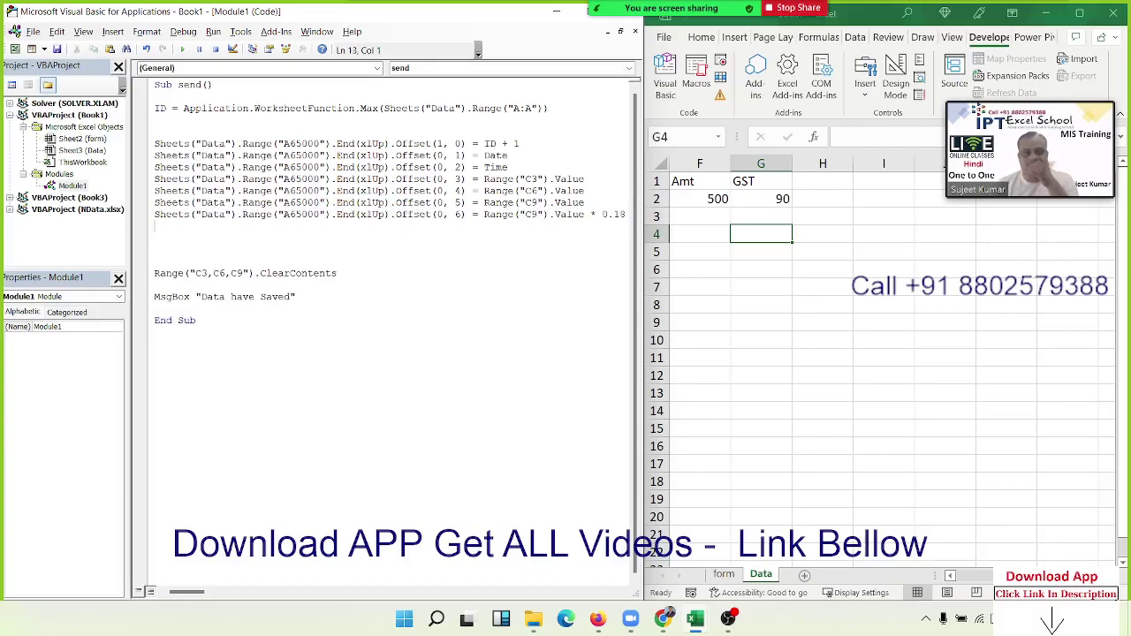
key("Down")
type("=")
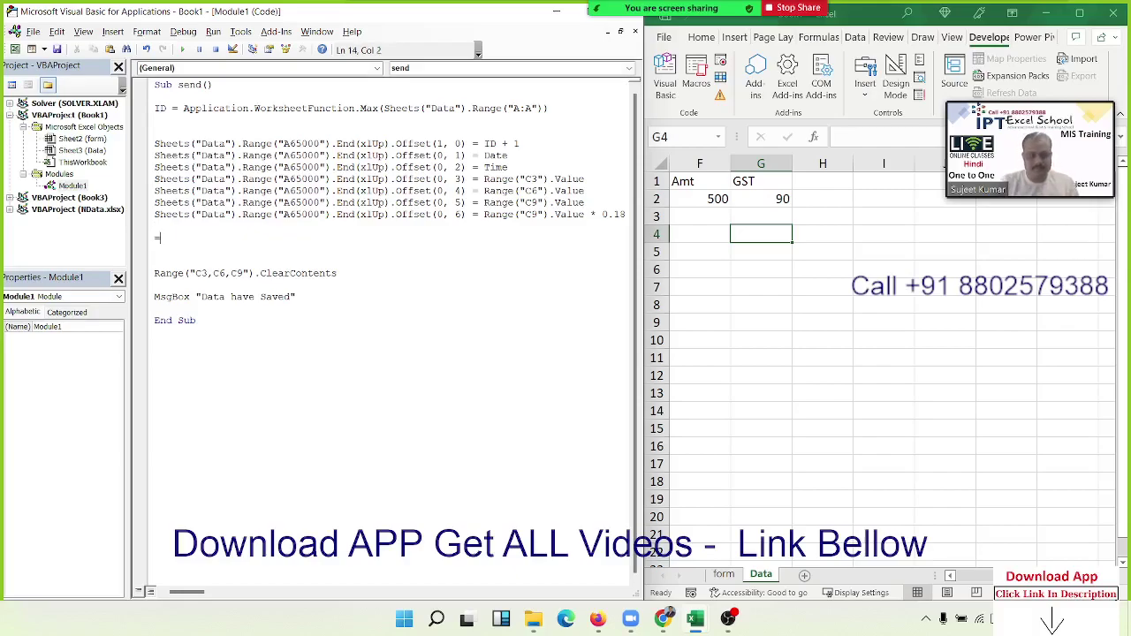
key("BackSpace")
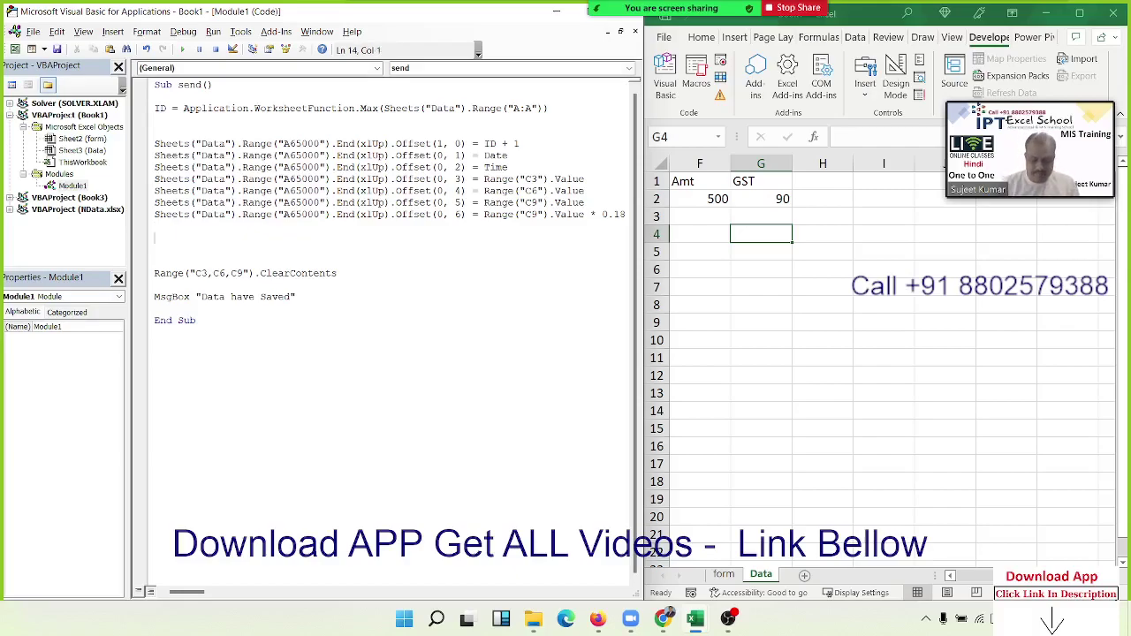
type("a=")
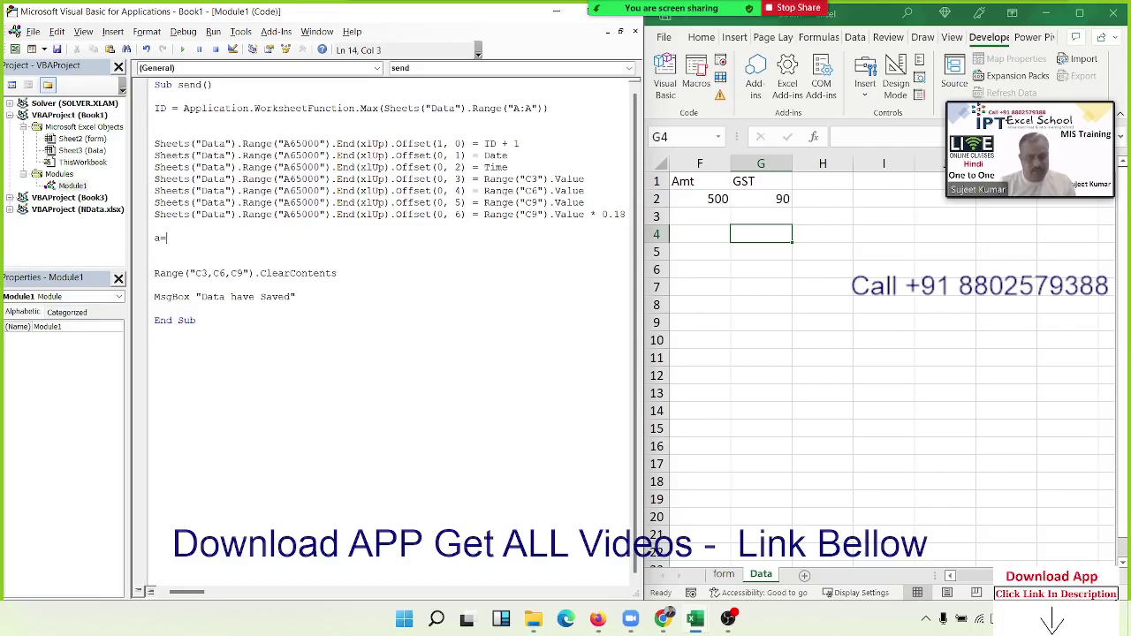
key("ctrl+v")
key("BackSpace")
key("BackSpace")
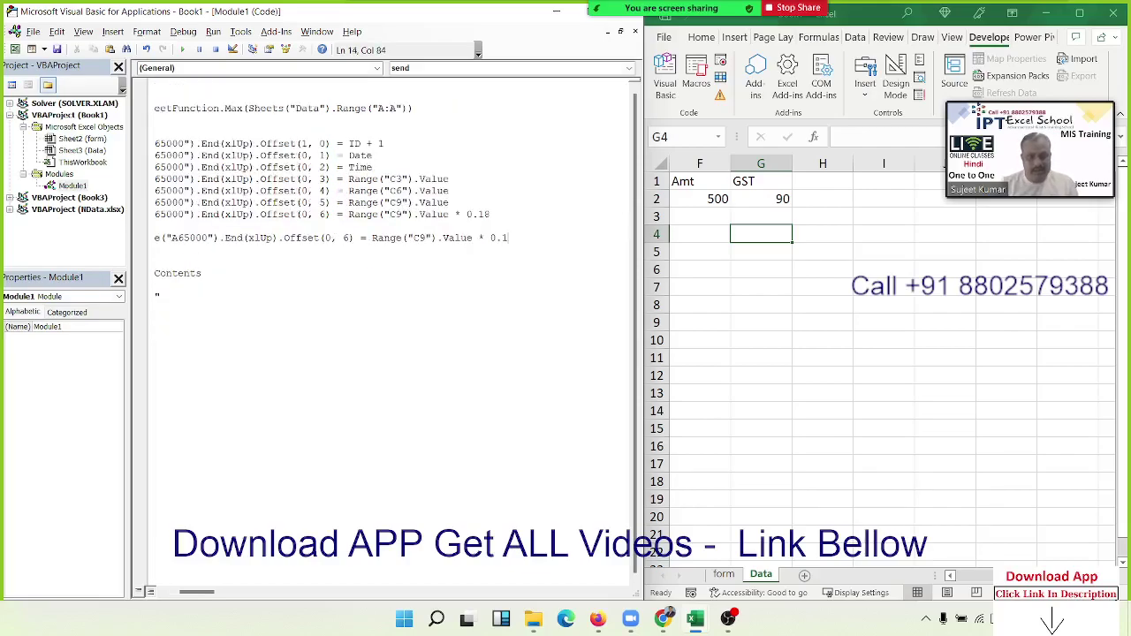
key("BackSpace")
key("BackSpace")
key("BackSpace")
key("BackSpace")
key("BackSpace")
key("BackSpace")
key("BackSpace")
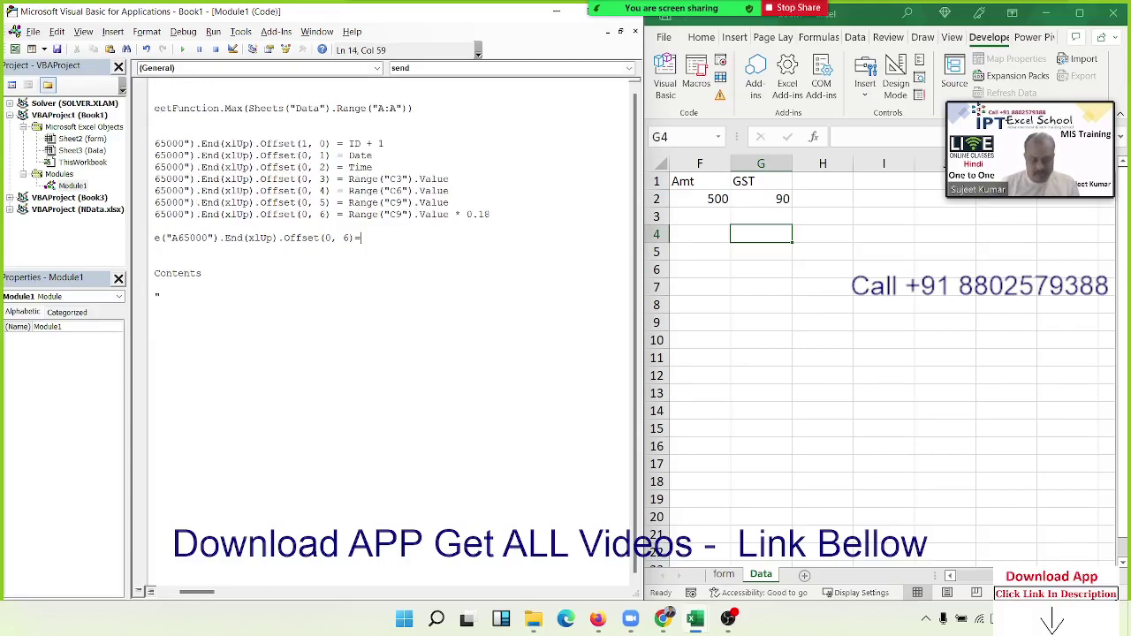
key("BackSpace")
type("a")
key("BackSpace")
type("address")
key("Return")
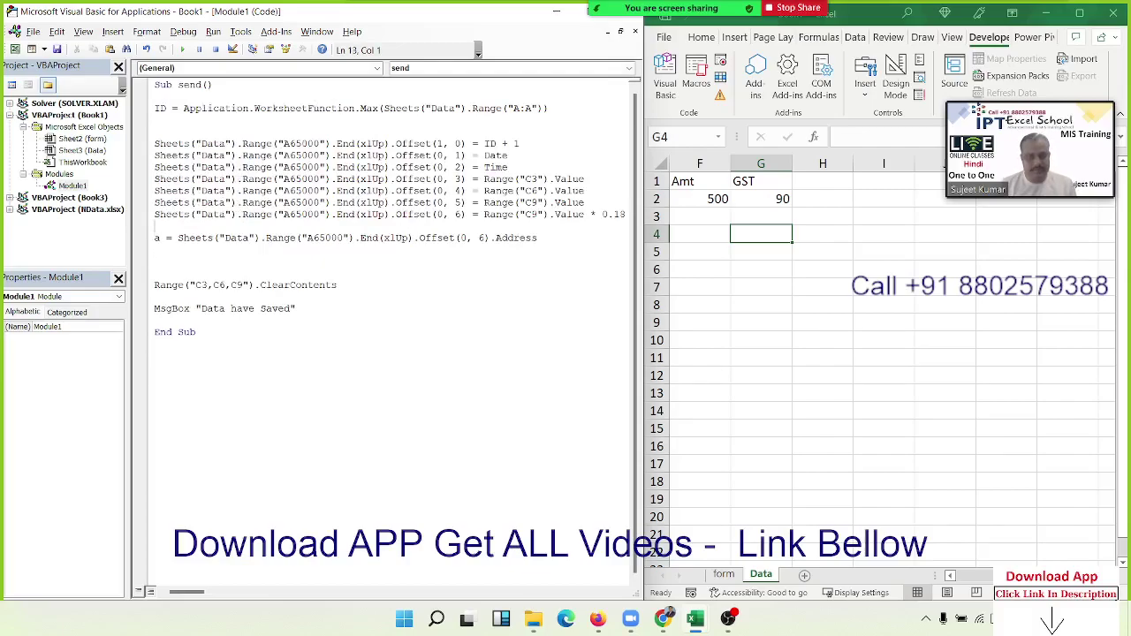
Place the address line above the GST line with blank-line spacing.
key("shift+Down")
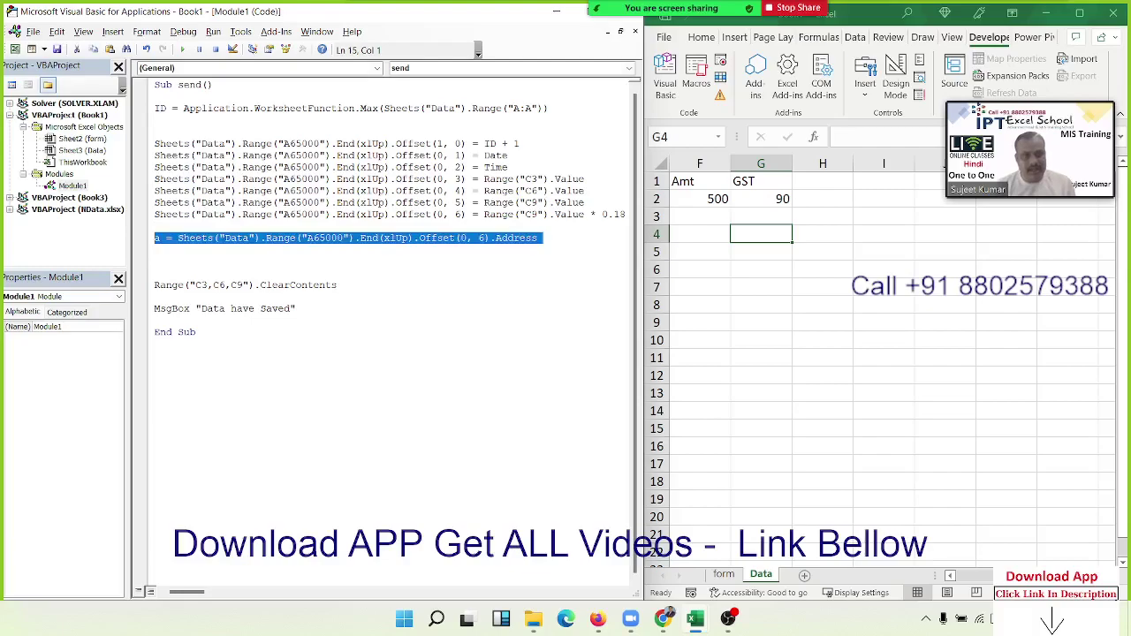
key("Delete")
key("ctrl+z")
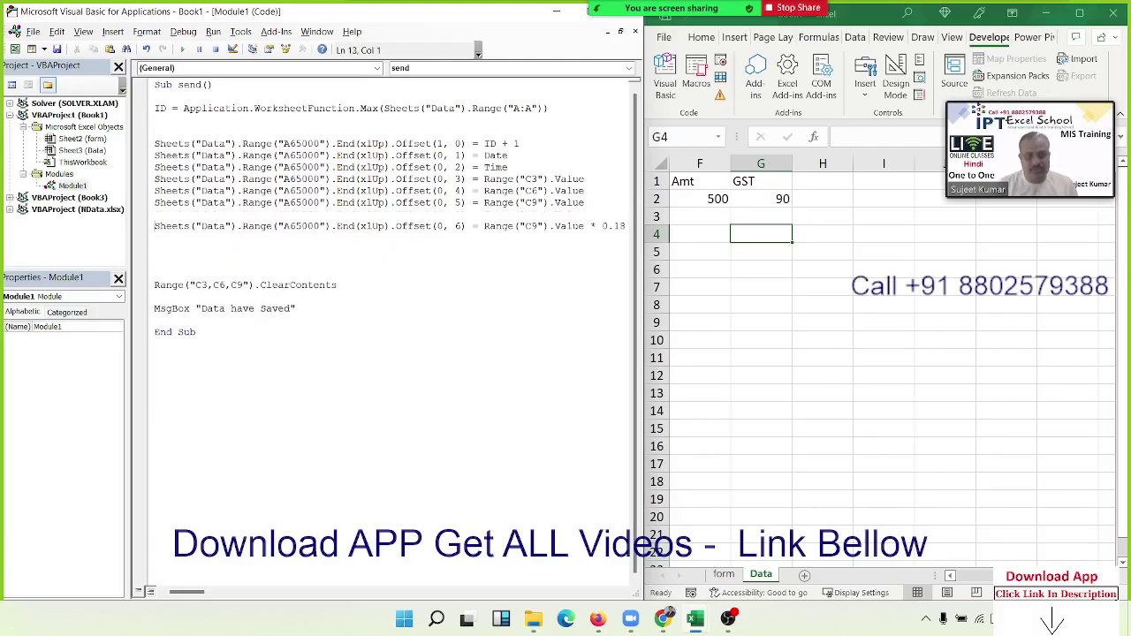
key("ctrl+z")
key("ctrl+z")
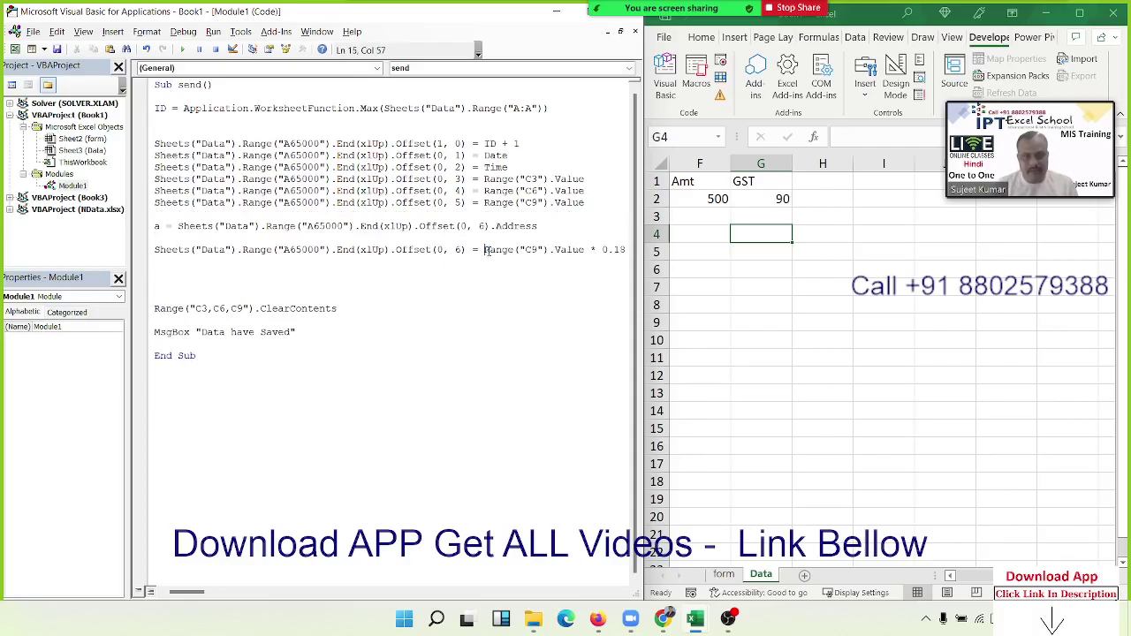
Change the GST line to = "=" & a & "*18%", adding the missing & to clear the compile error.
left_click_drag(485, 250, 620, 250)
key("Delete")
key("Delete")
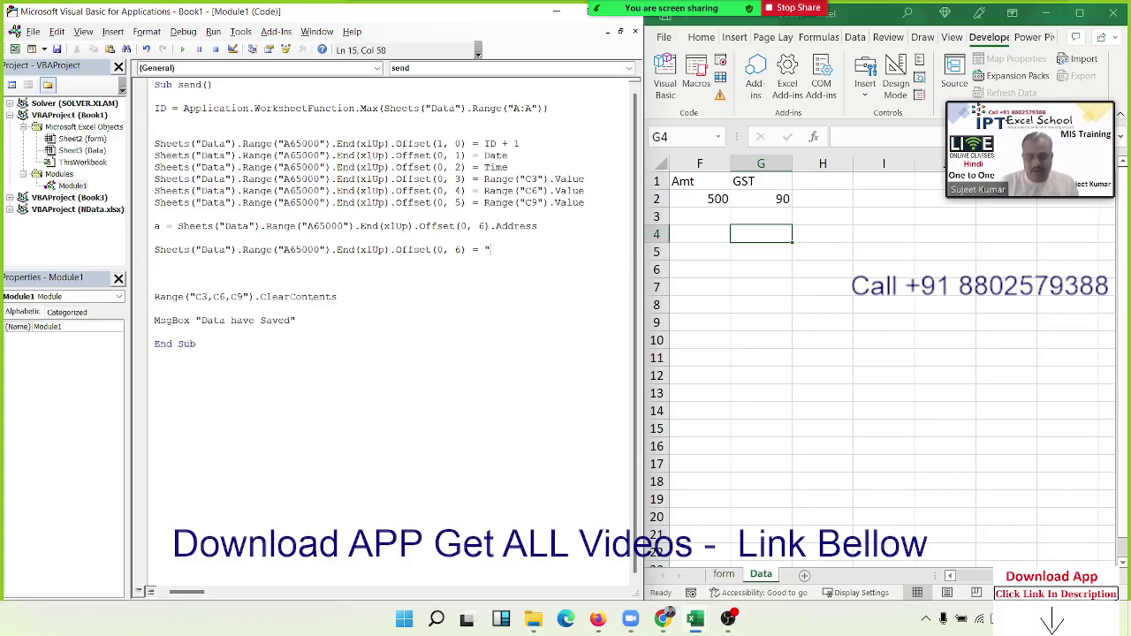
type("\"")
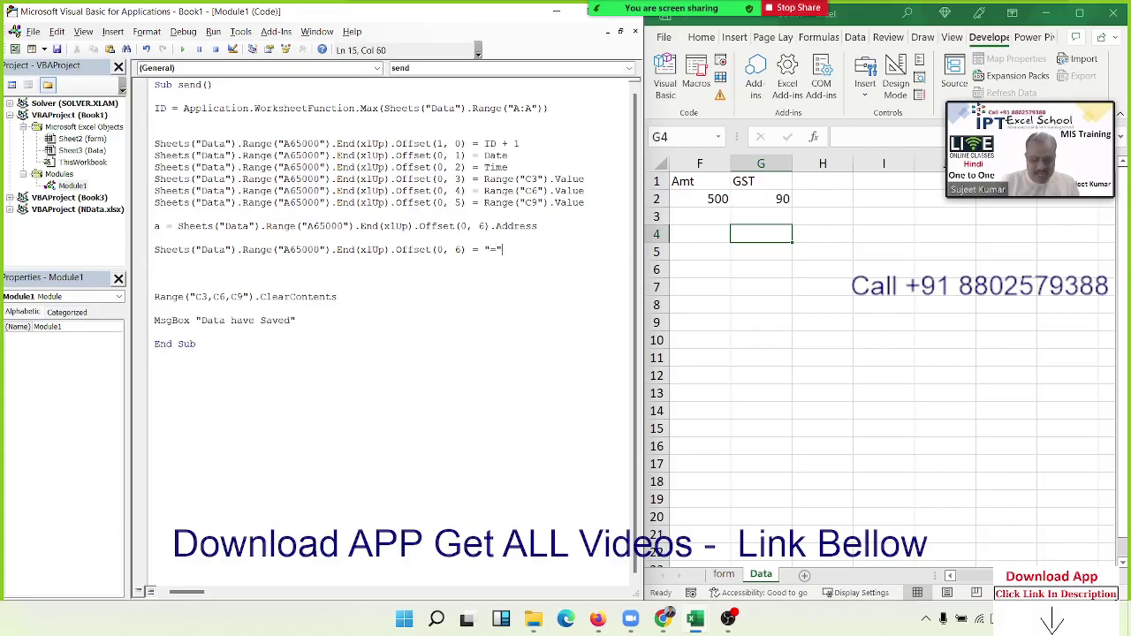
type("&a")
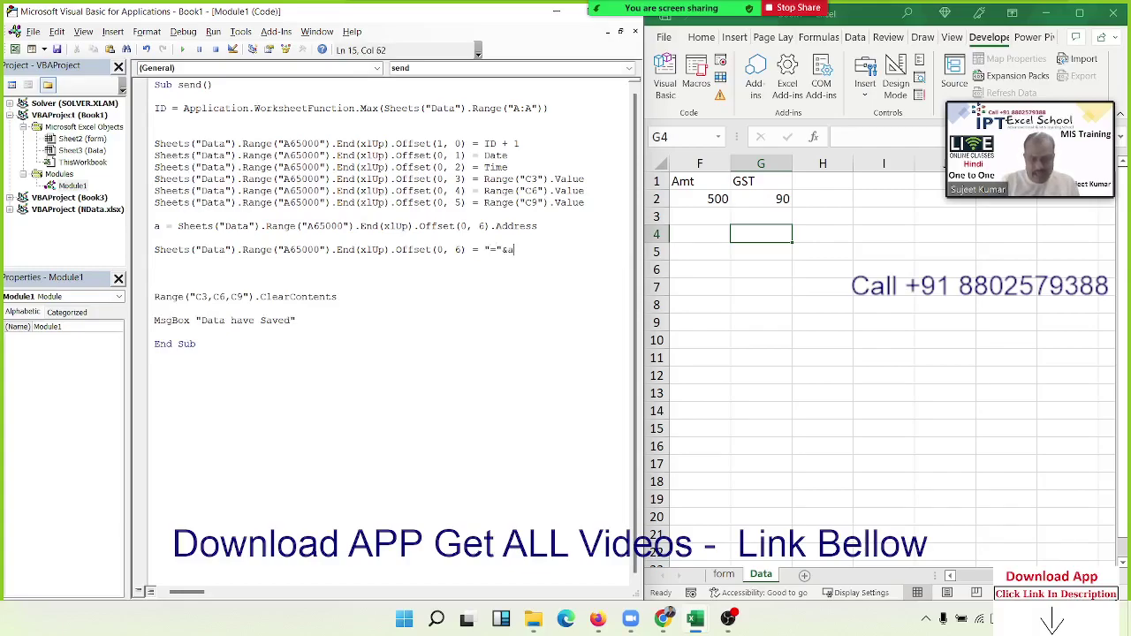
type("&\"*")
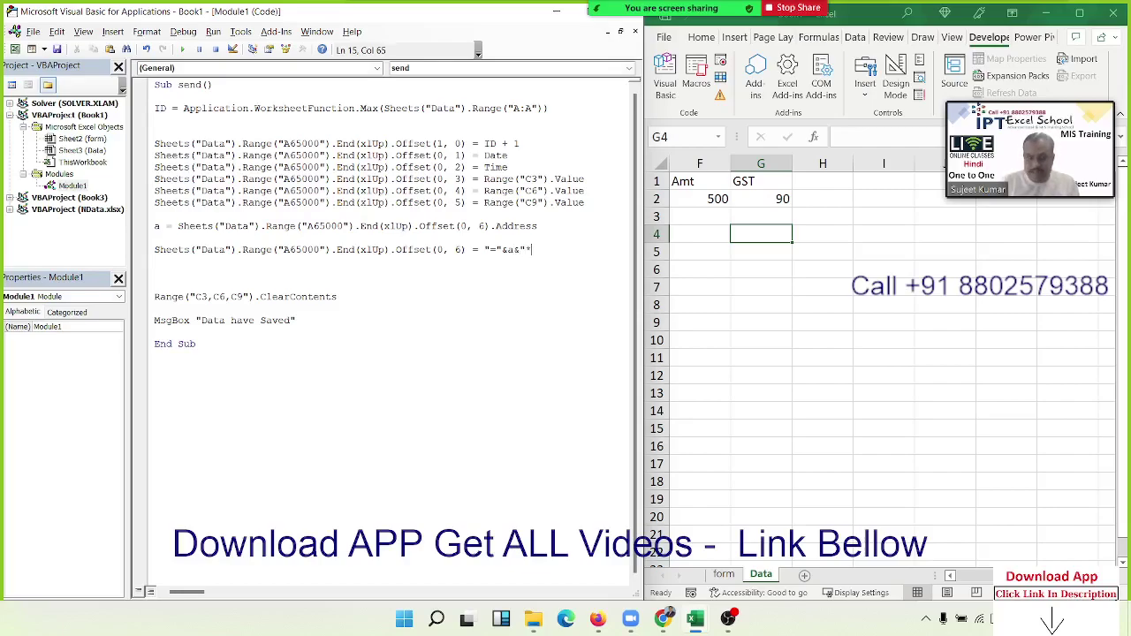
type("18")
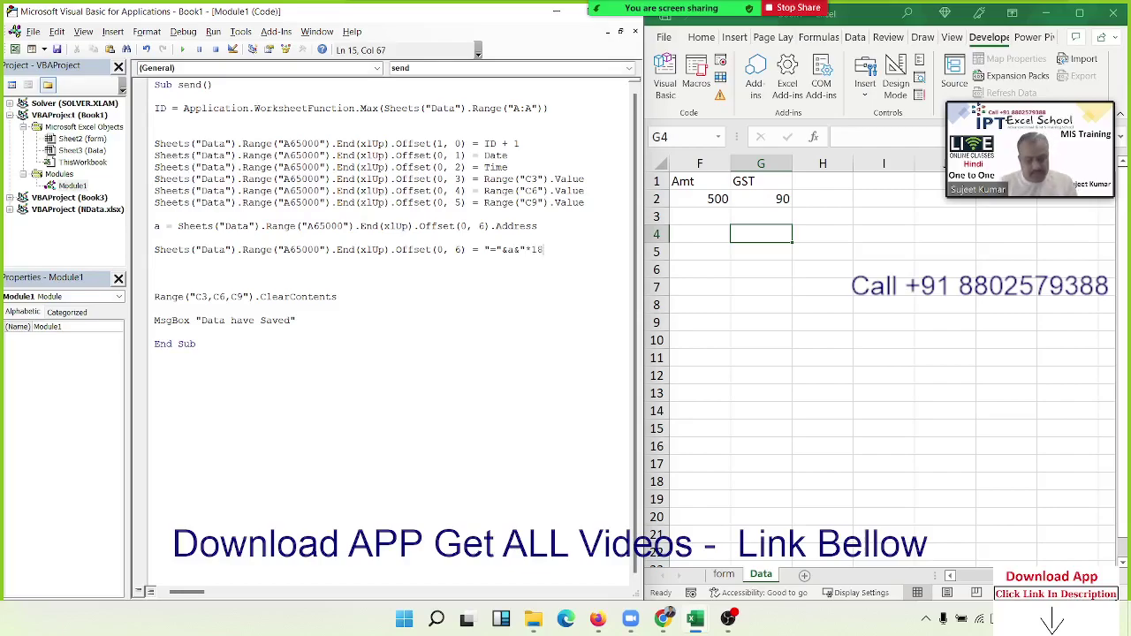
type("%")
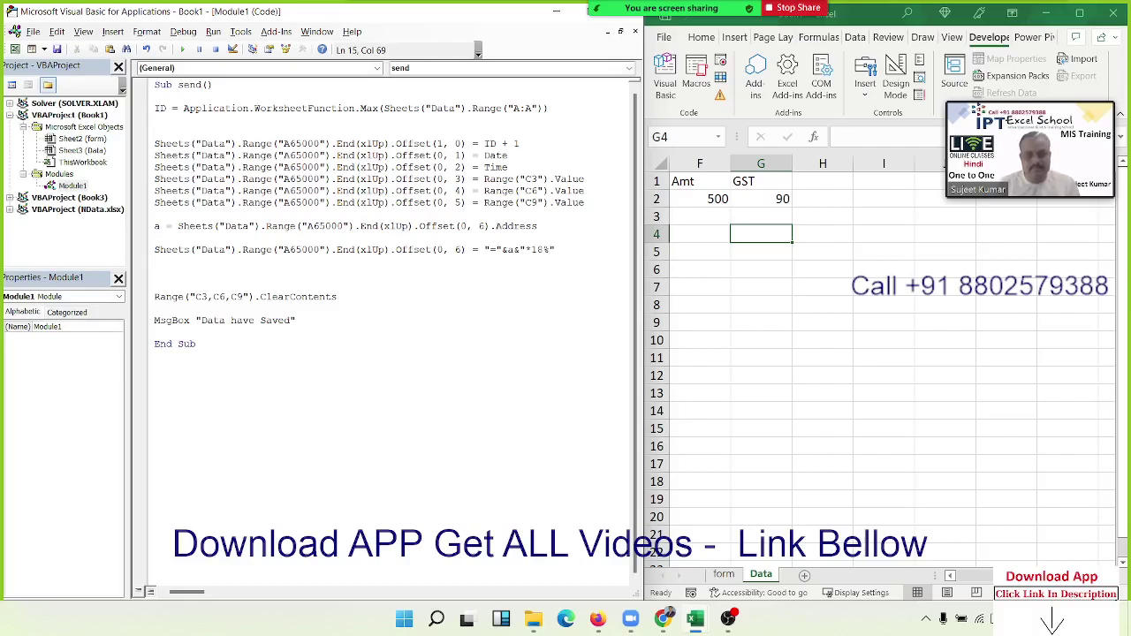
left_click(497, 309)
key("Return")
left_click(527, 250)
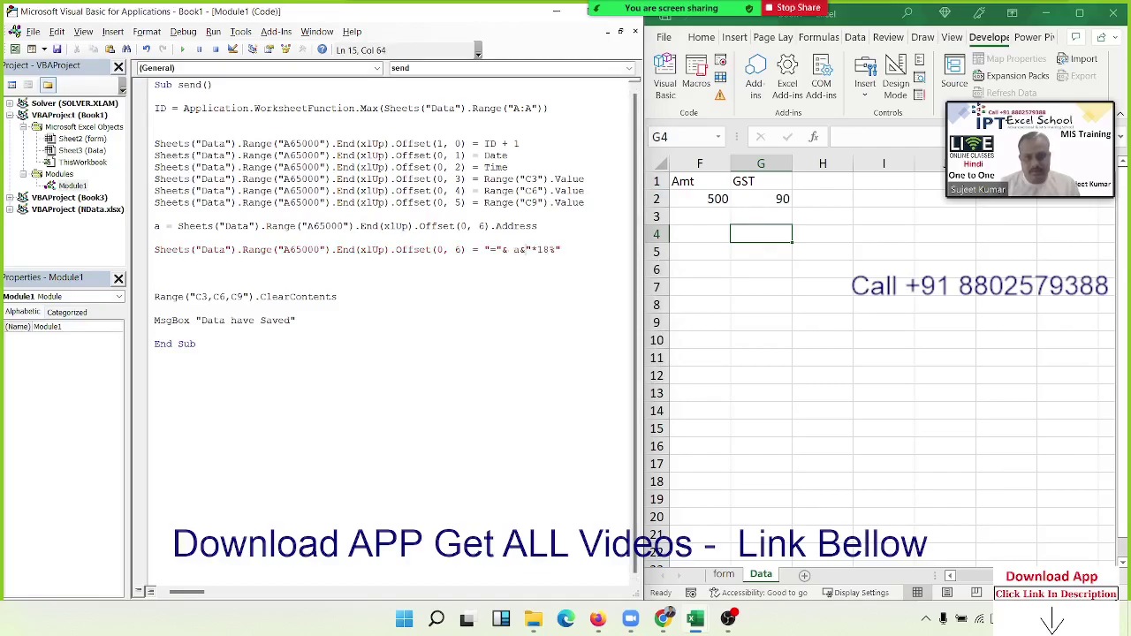
type("&")
left_click(156, 261)
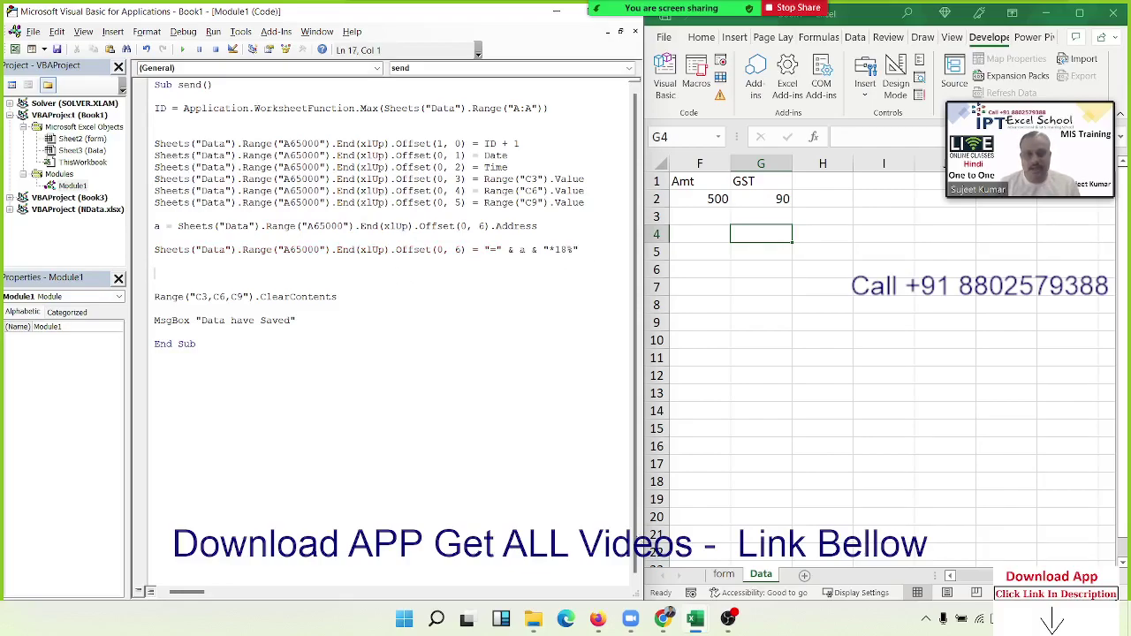
Fill the form with a sample name, city Delhi and amount 600, send it, and confirm the saved message.
left_click(723, 574)
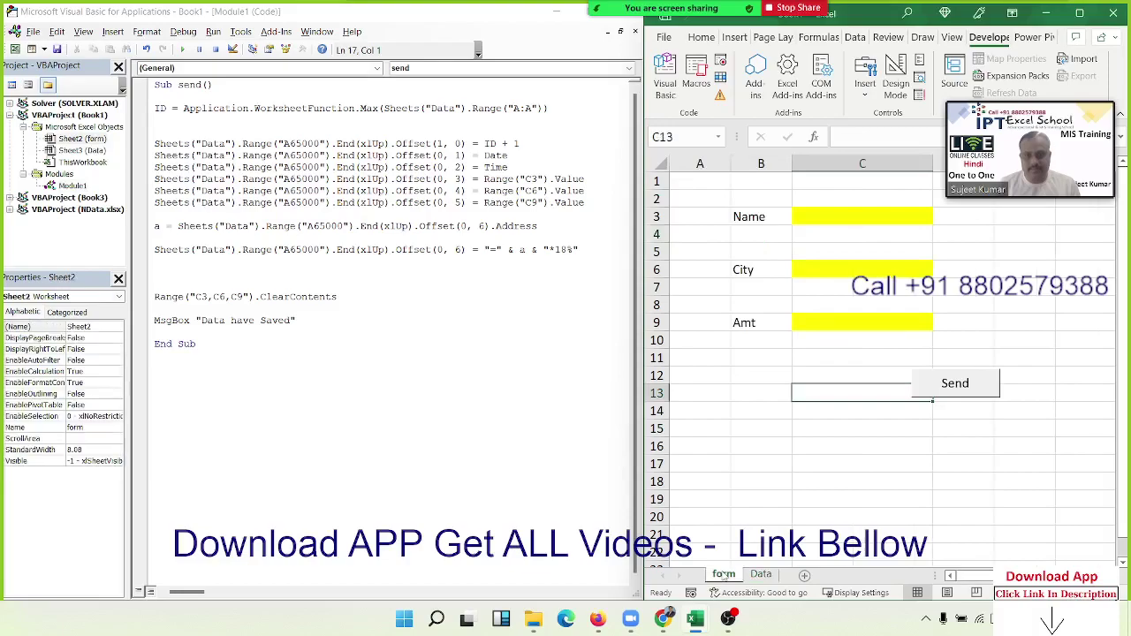
left_click(823, 224)
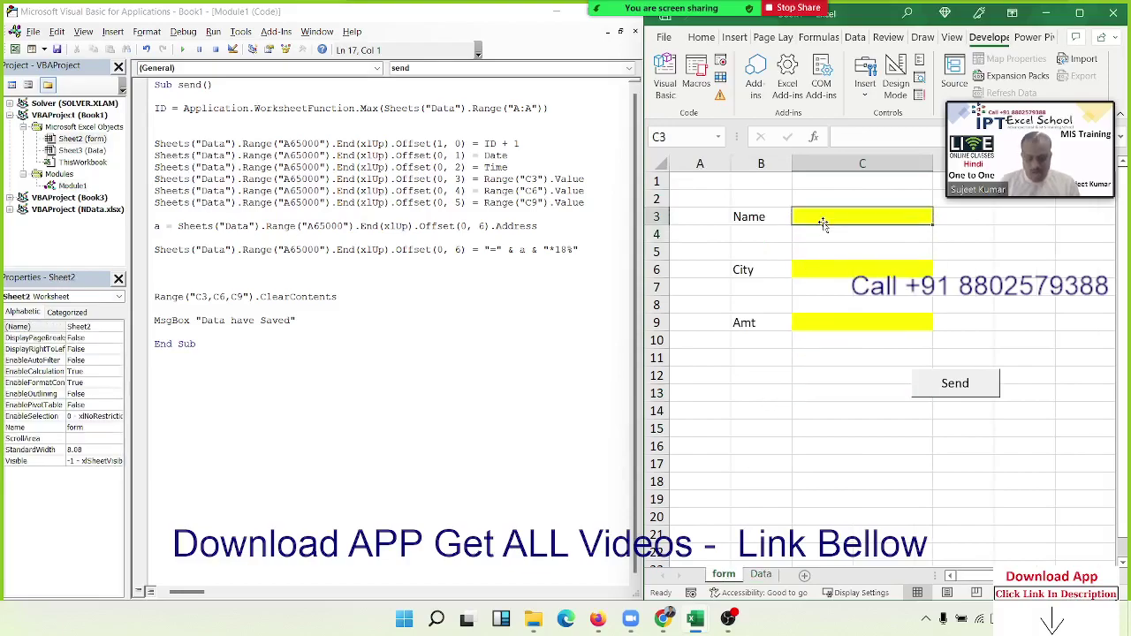
type("Mohan")
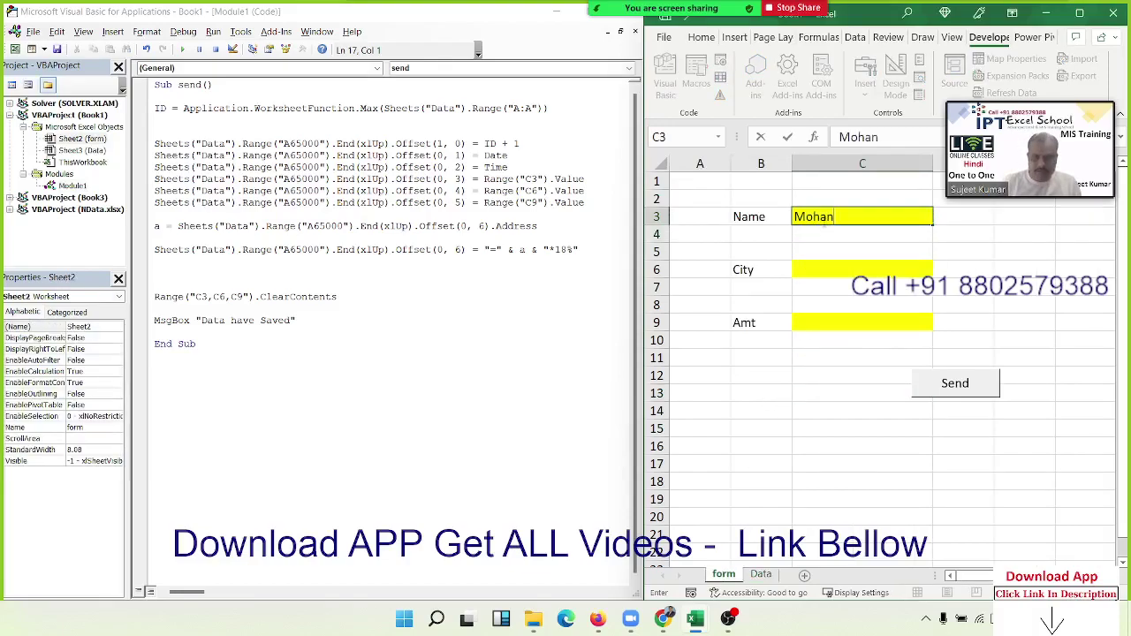
left_click(823, 269)
type("Del")
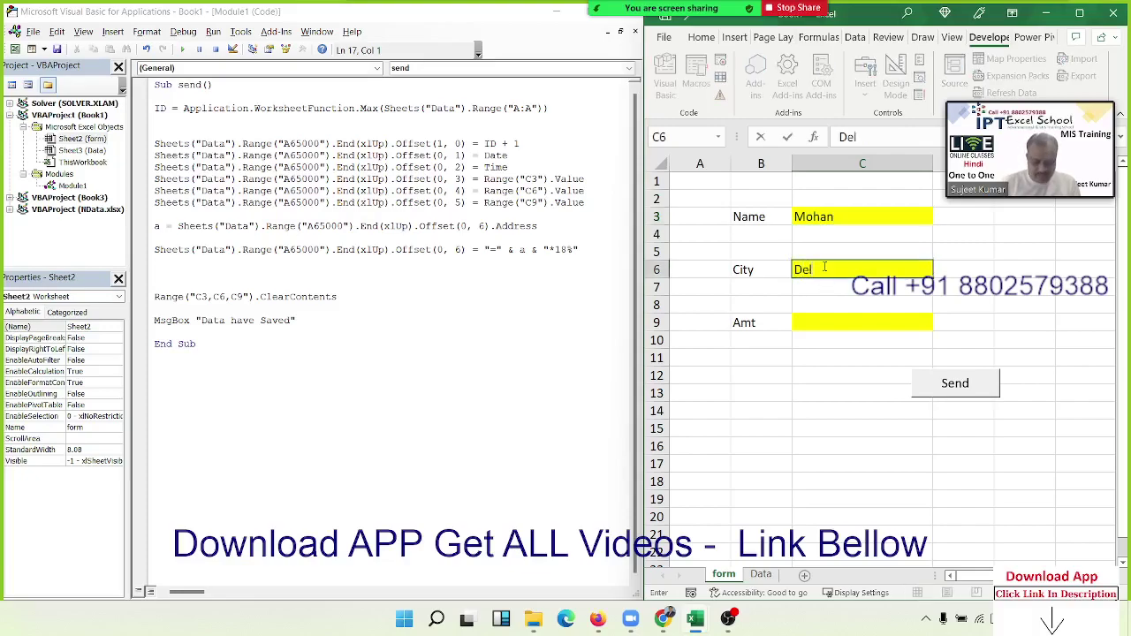
type("hi")
left_click(829, 316)
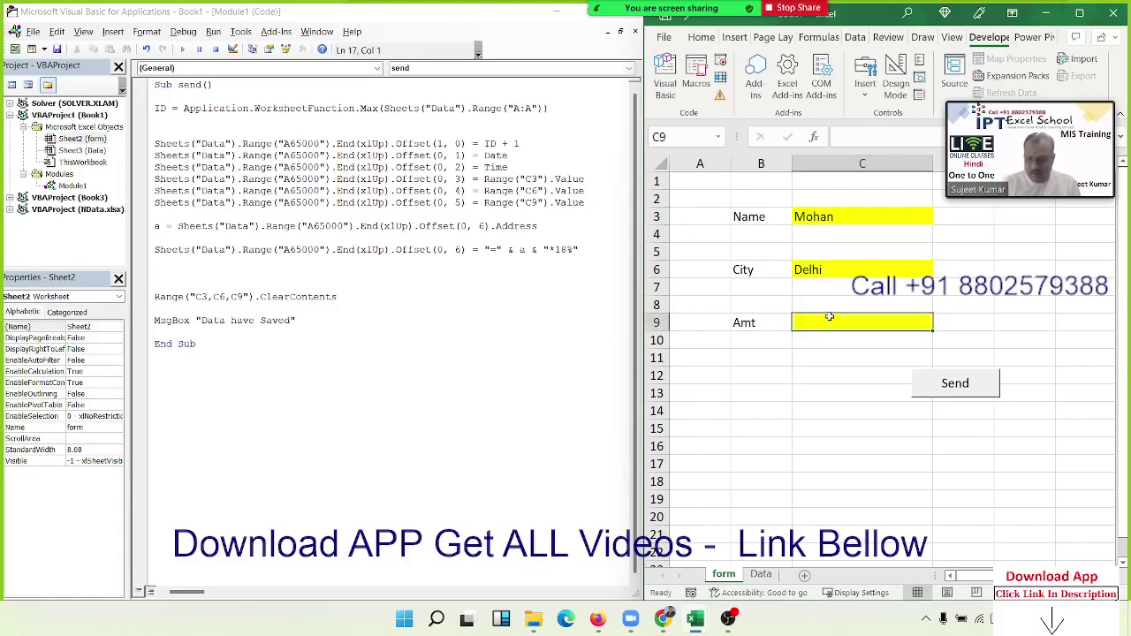
type("600")
left_click(820, 360)
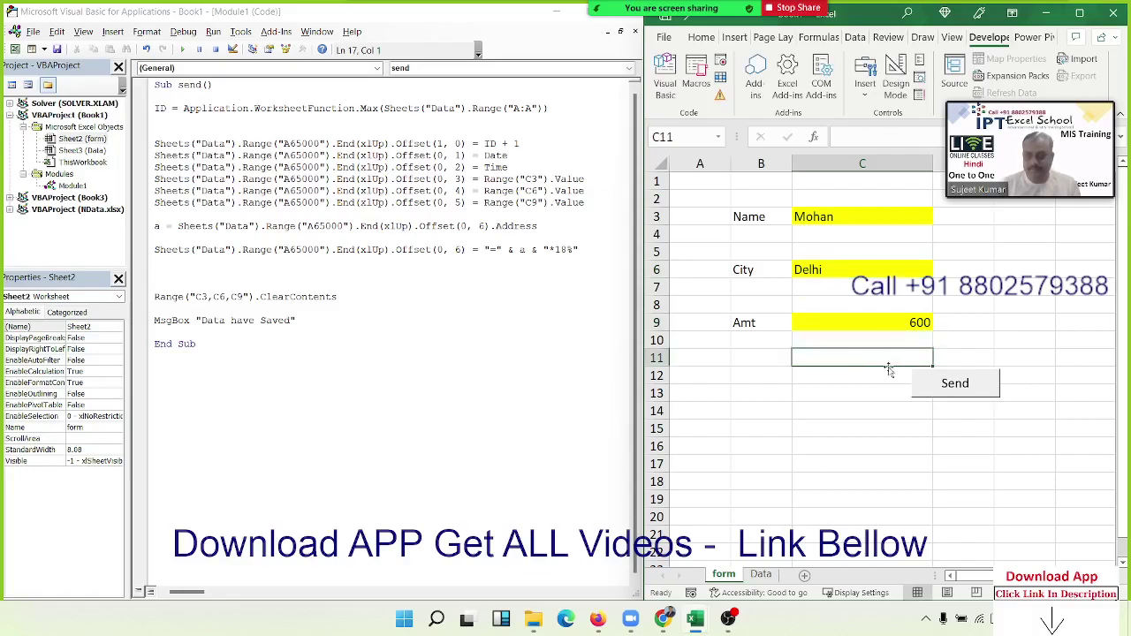
left_click(933, 386)
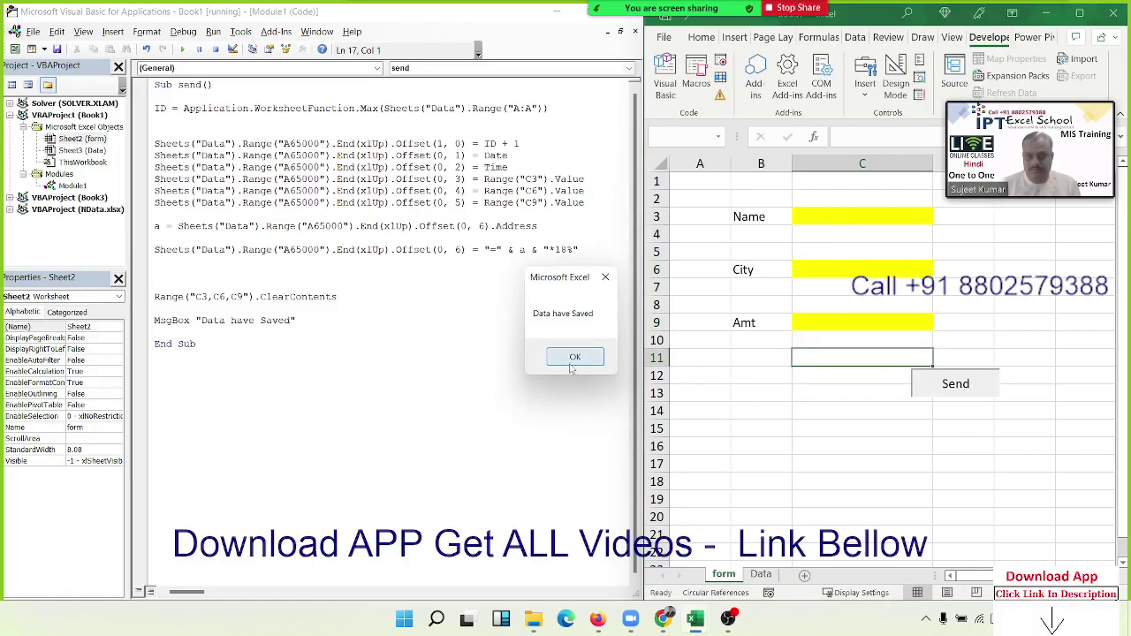
left_click(576, 357)
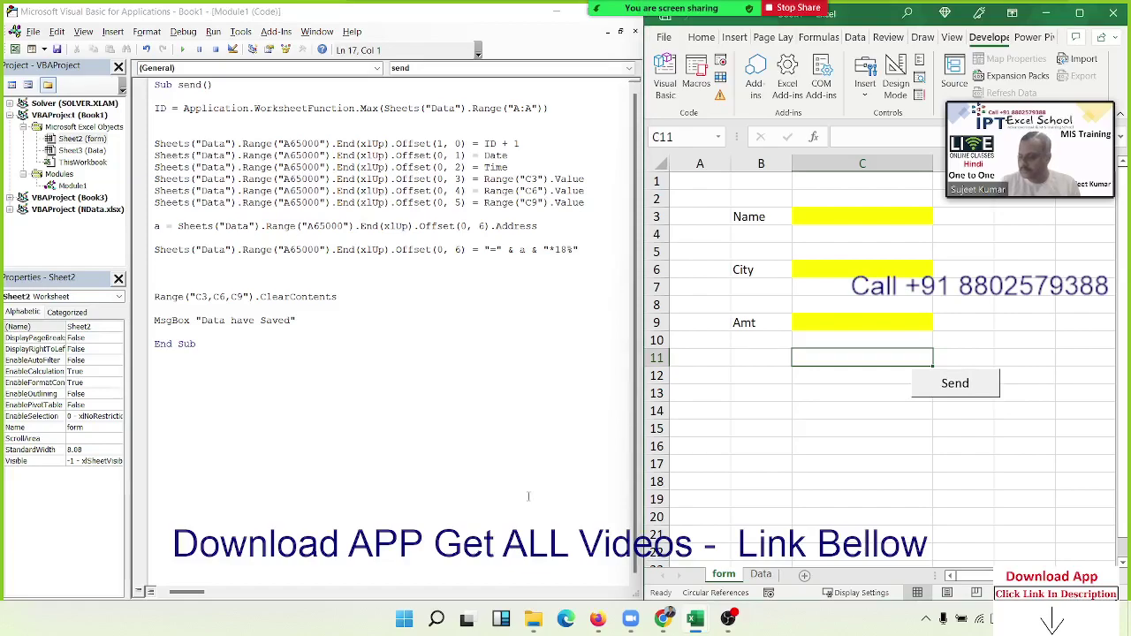
On the Data sheet, inspect the circular =$G$3*18% formula in G3, then delete it.
left_click(756, 576)
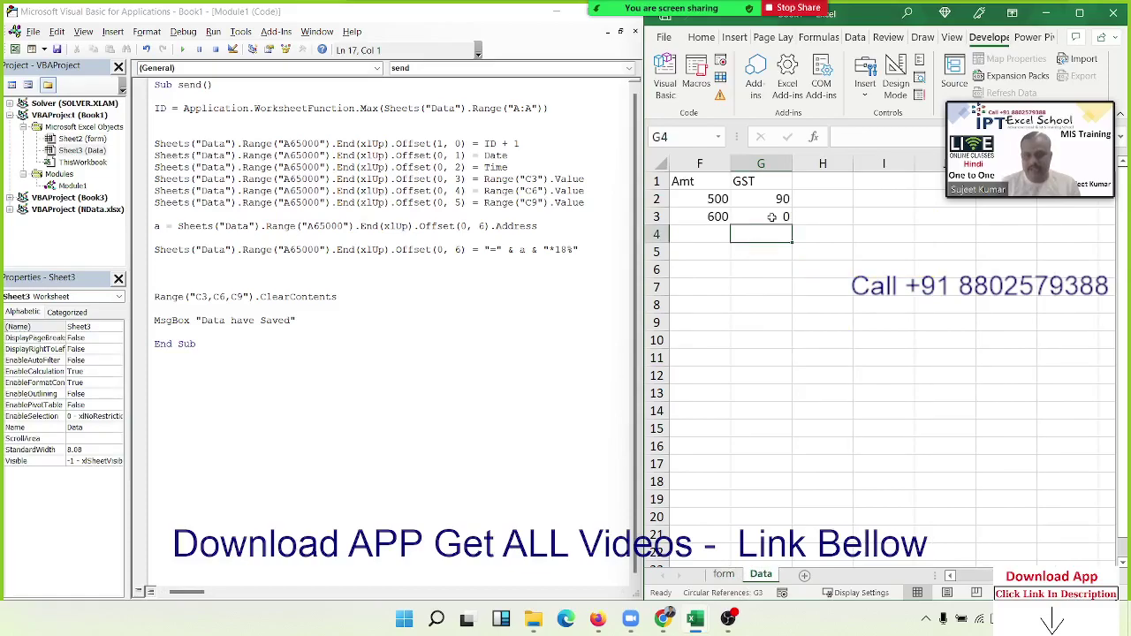
left_click(772, 217)
left_click(863, 142)
left_click(862, 142)
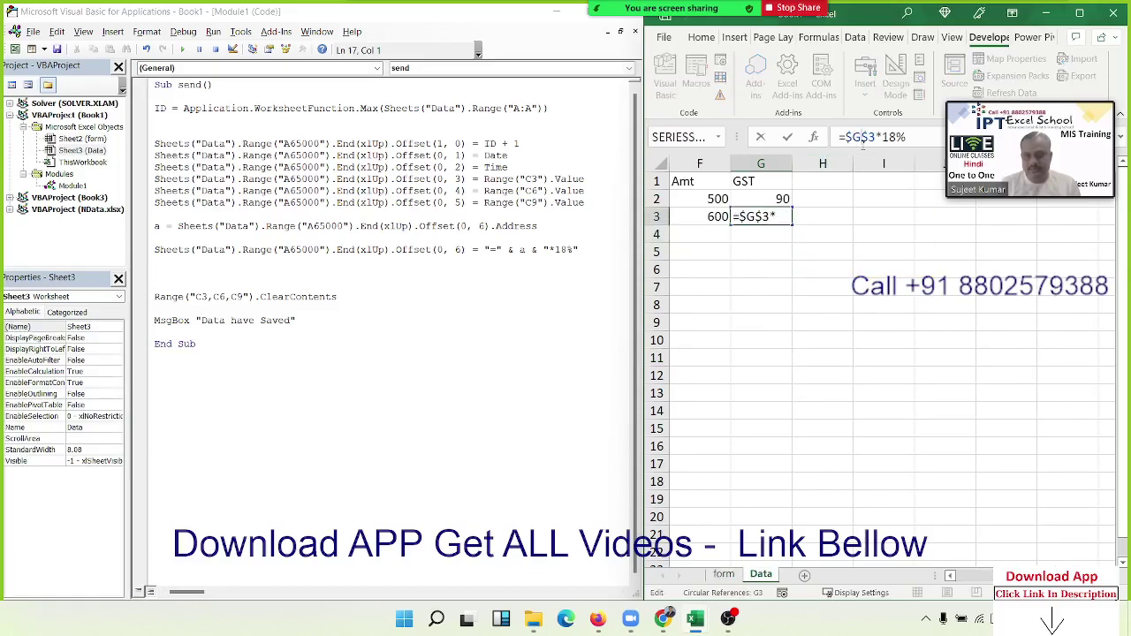
key("Escape")
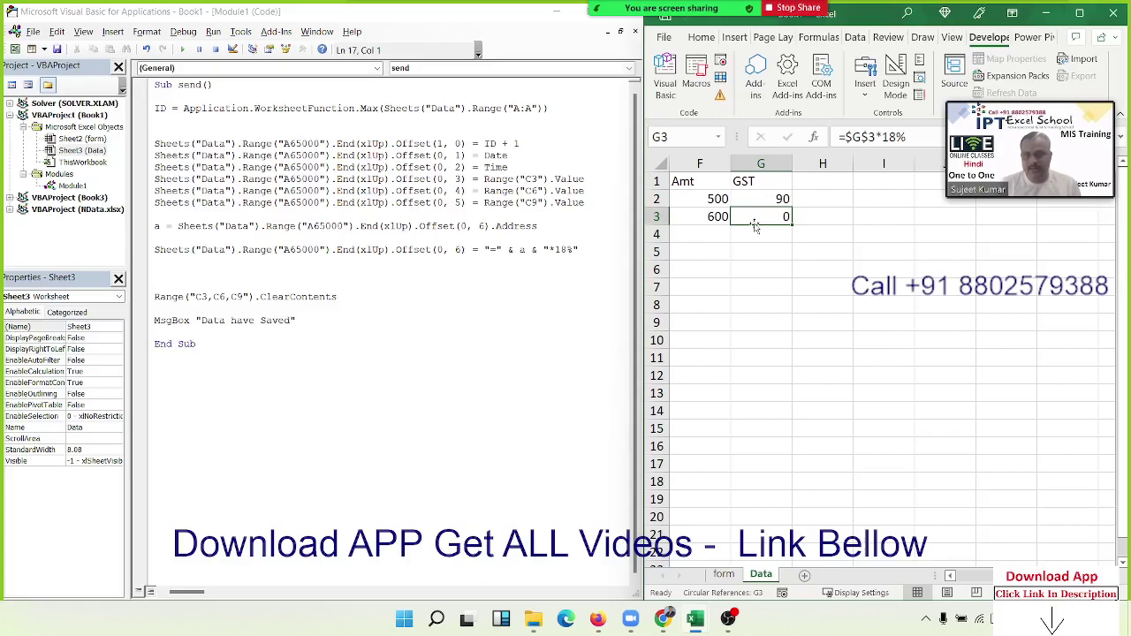
key("Delete")
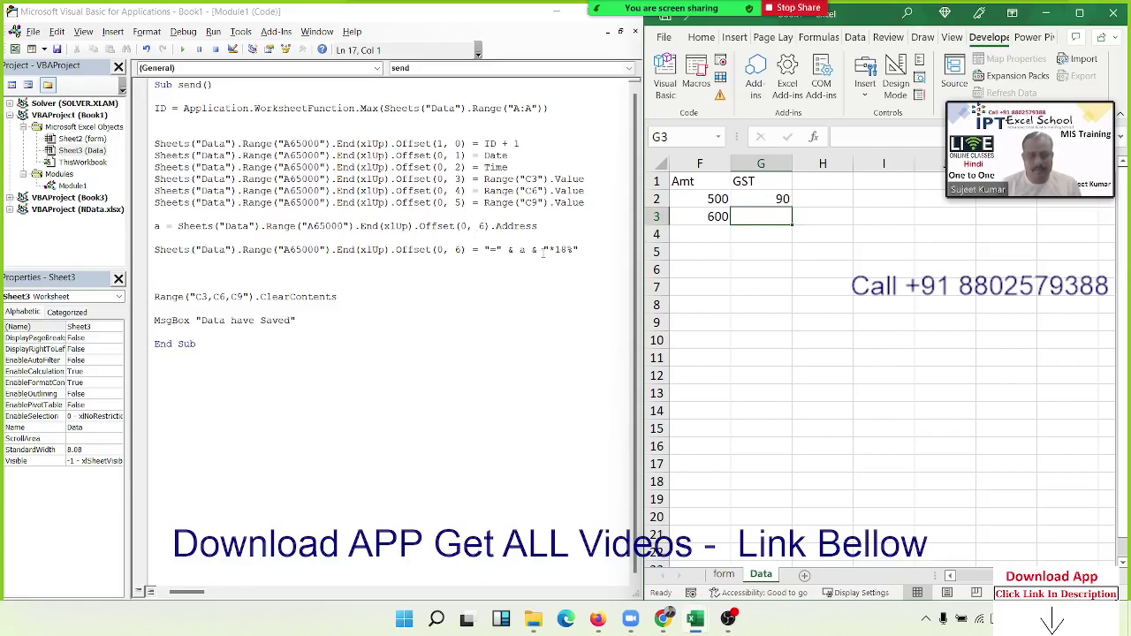
Change the address line to Offset(0, 5).Address so GST uses the Amt cell, then check F3 on the Data sheet.
left_click(457, 250)
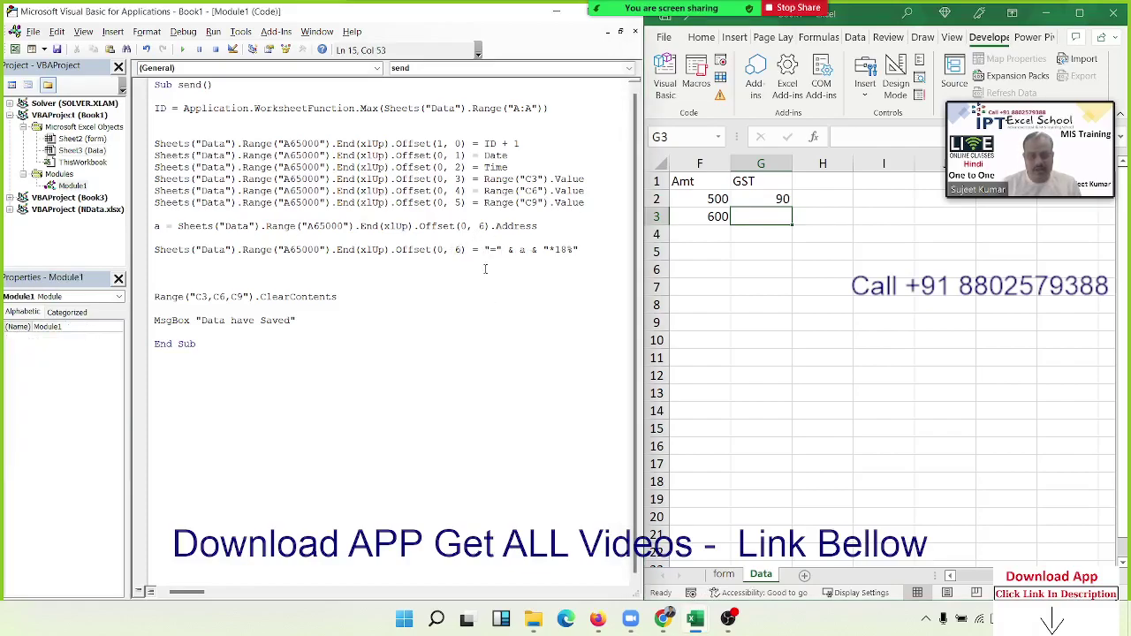
key("Up")
key("Up")
key("Right")
key("Right")
key("Right")
key("shift+Right")
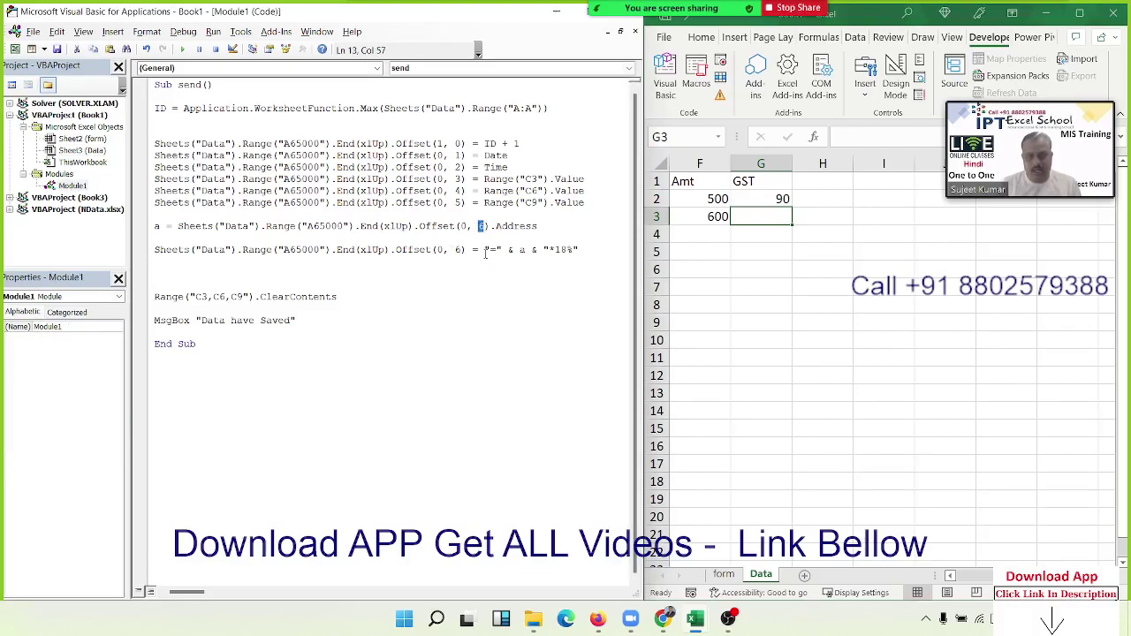
type("5")
left_click(722, 213)
left_click(748, 211)
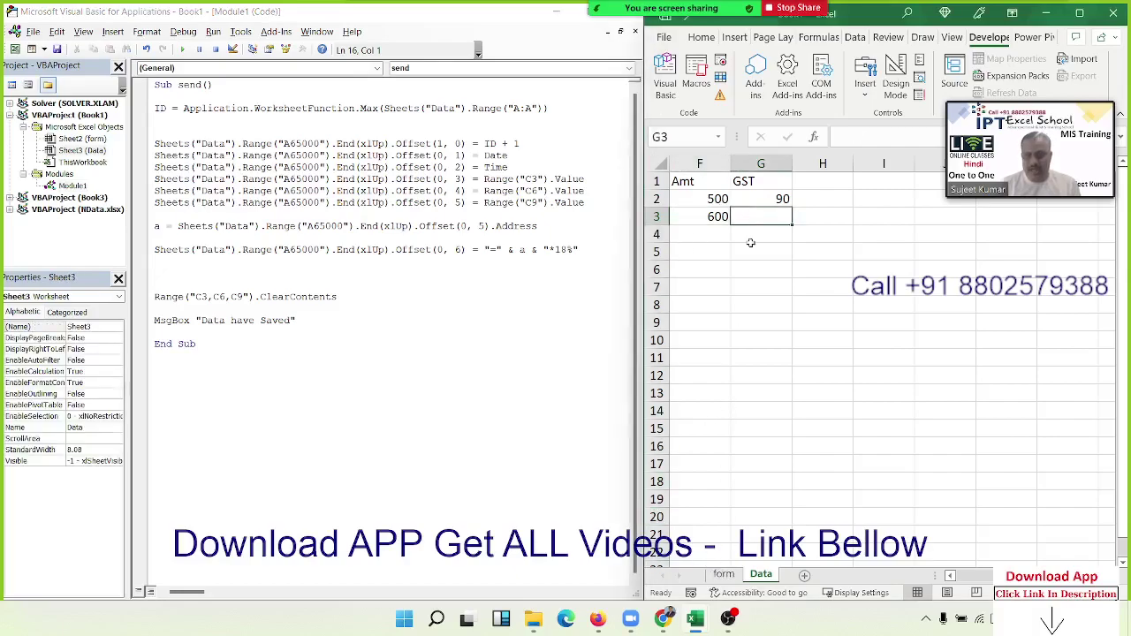
key("Left")
key("Left")
key("Left")
key("Left")
key("Left")
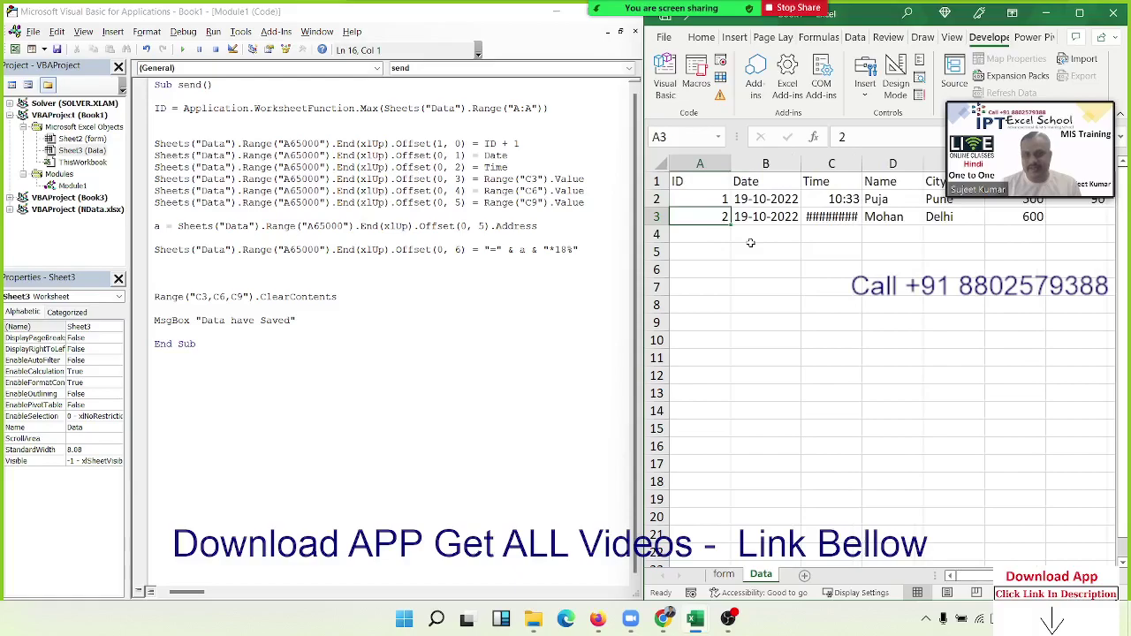
Send a form entry with a sample name, city City and amount 600, then view the Data sheet showing GST 108.
left_click(724, 574)
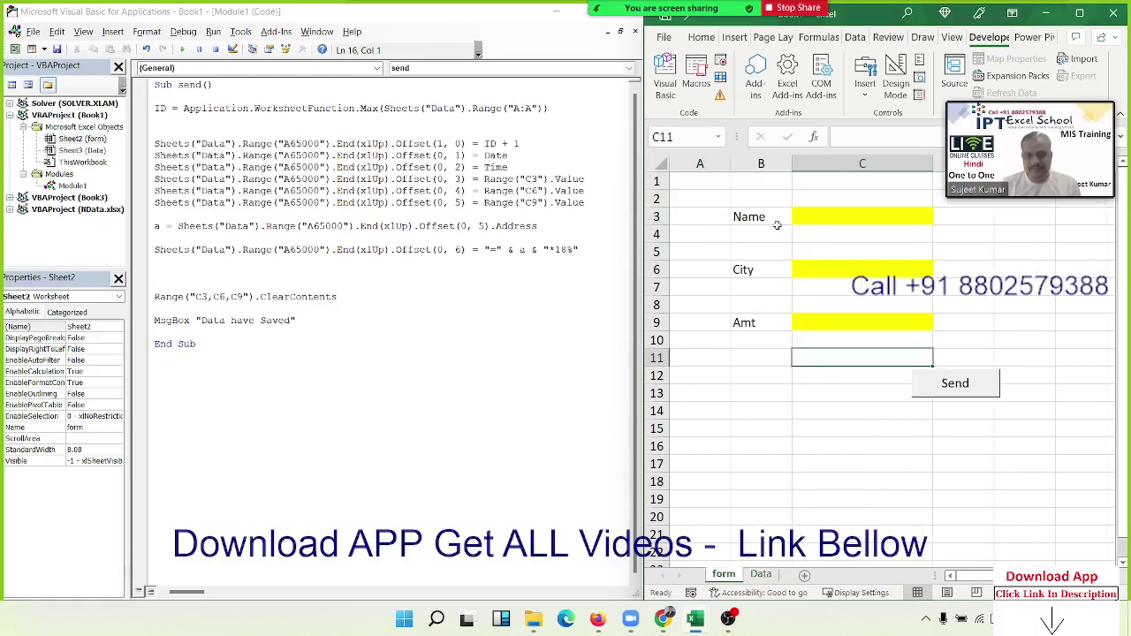
left_click(805, 218)
type("OM")
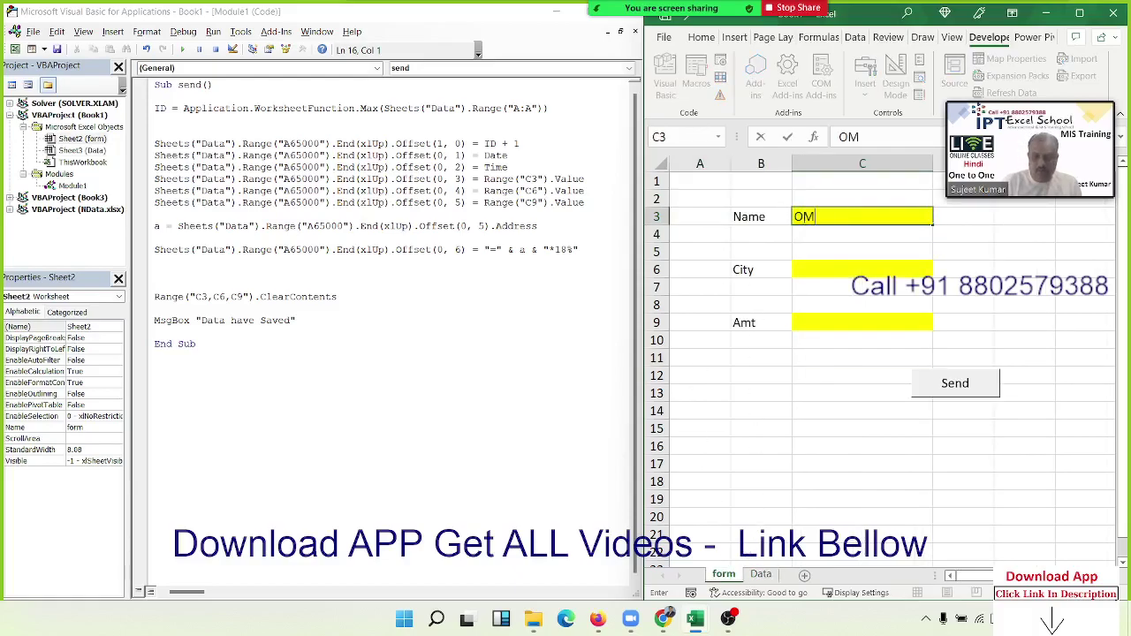
left_click(819, 265)
type("Ci")
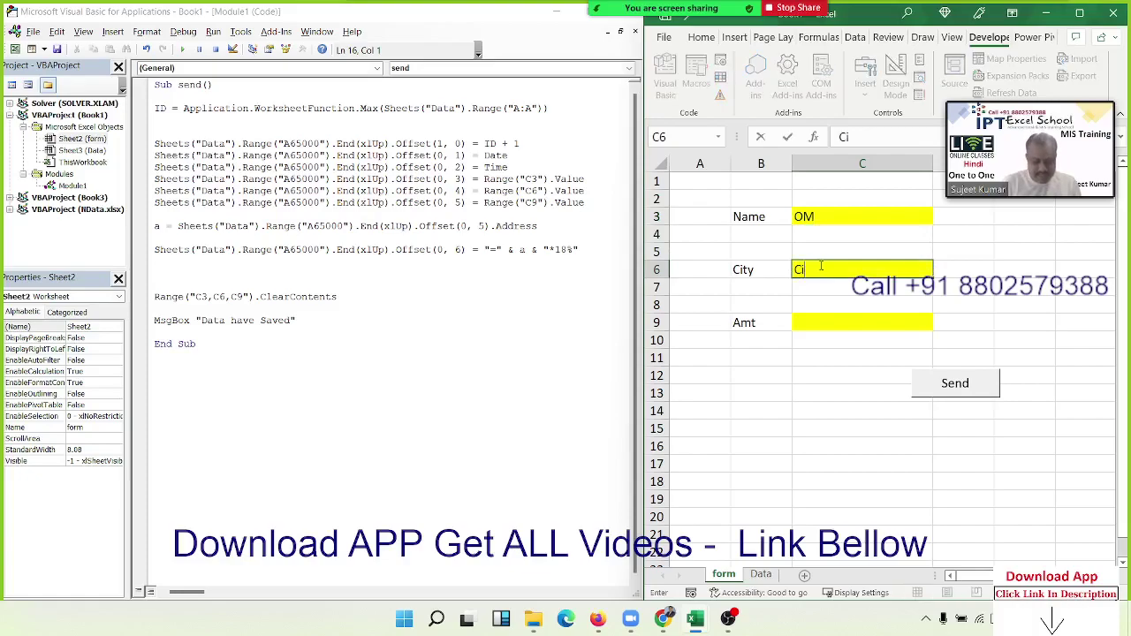
type("ty")
left_click(831, 318)
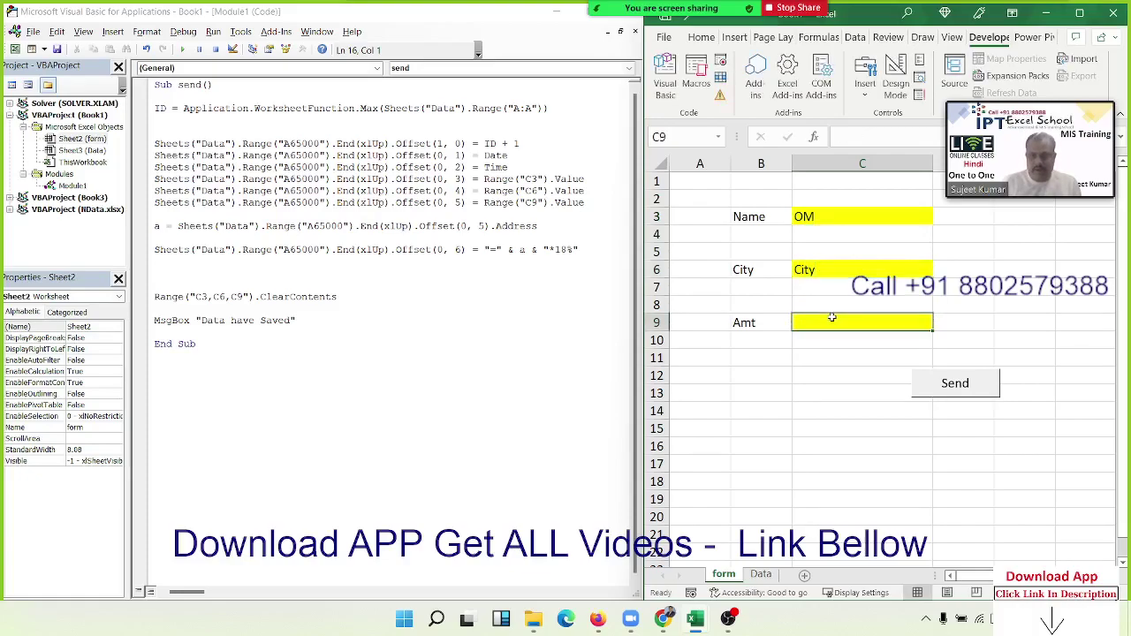
type("600")
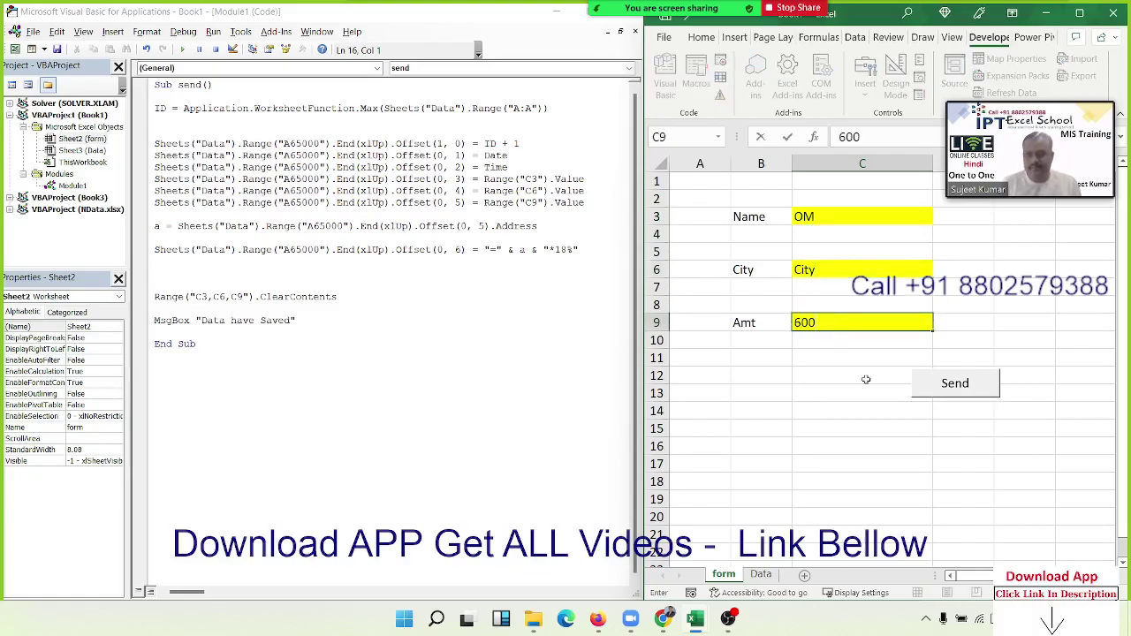
left_click(866, 379)
left_click(954, 382)
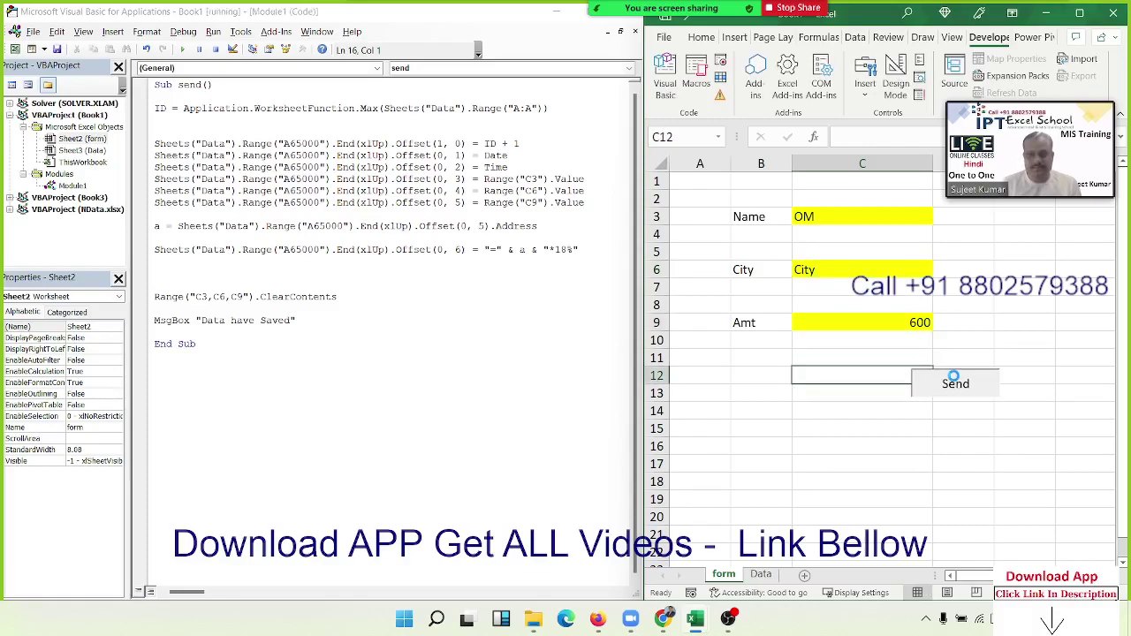
left_click(576, 357)
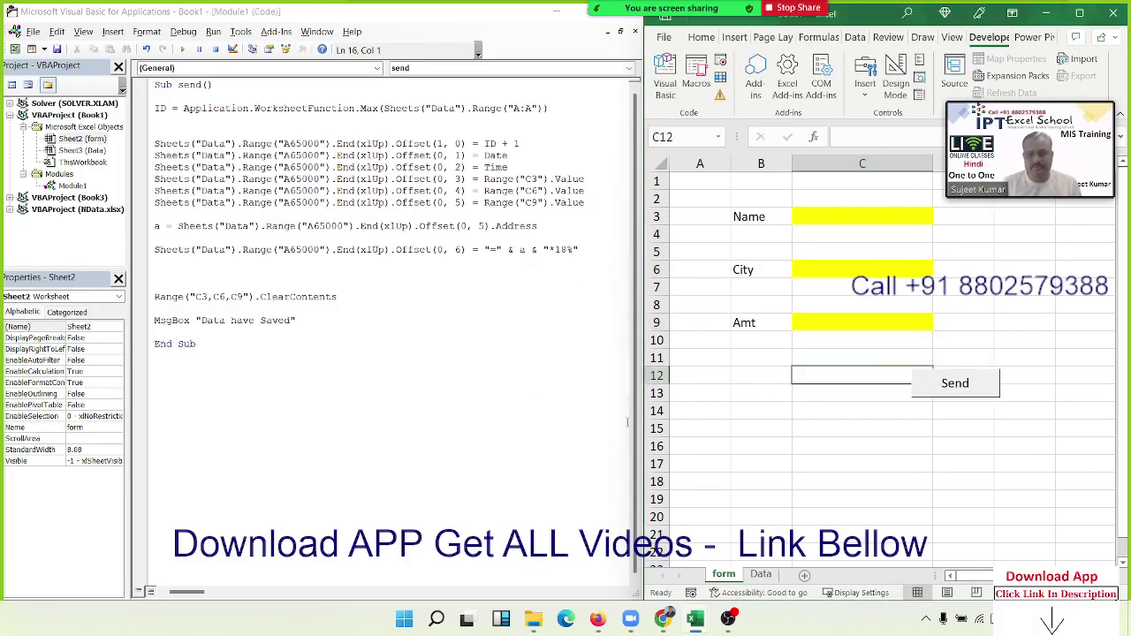
left_click(761, 574)
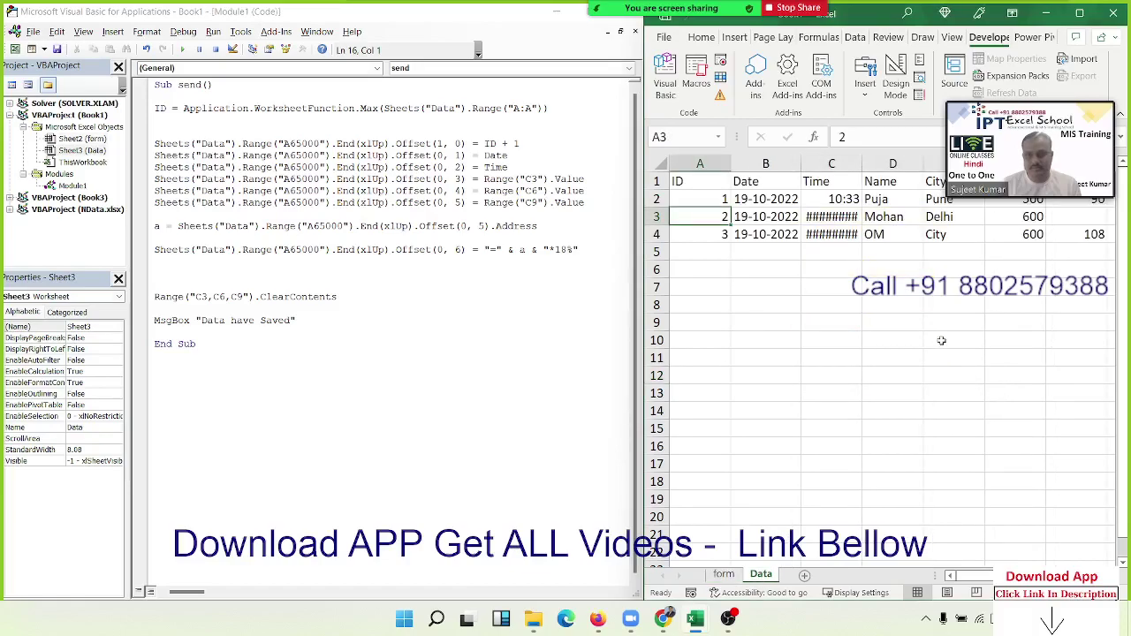
left_click(849, 237)
key("Right")
key("Right")
key("Right")
key("Right")
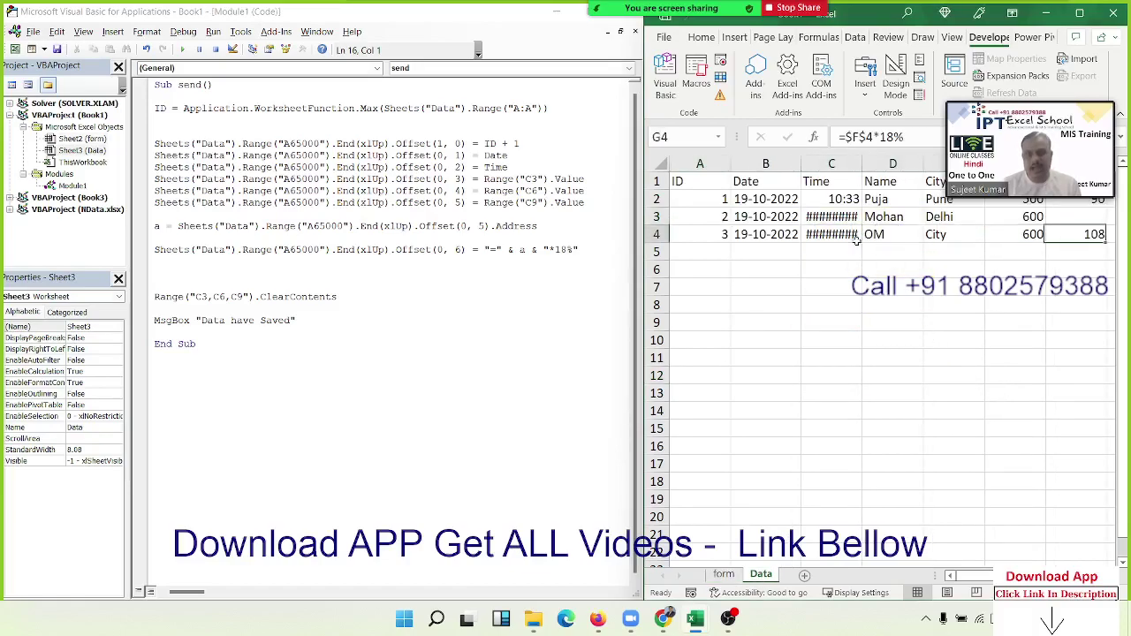
scroll(855, 240, "right", 3)
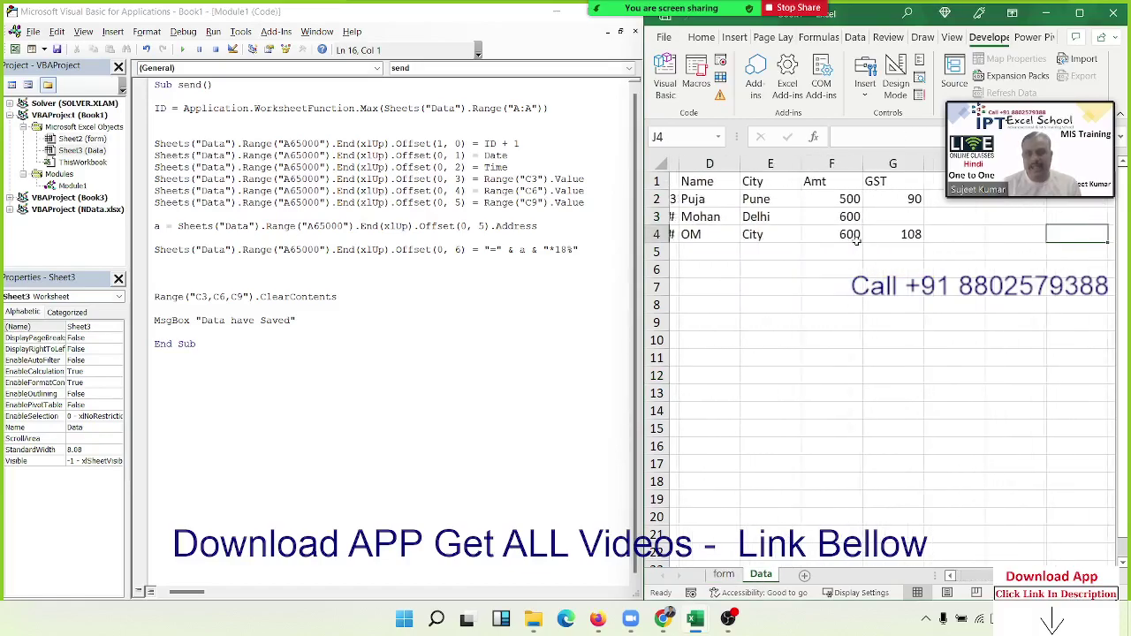
double_click(900, 236)
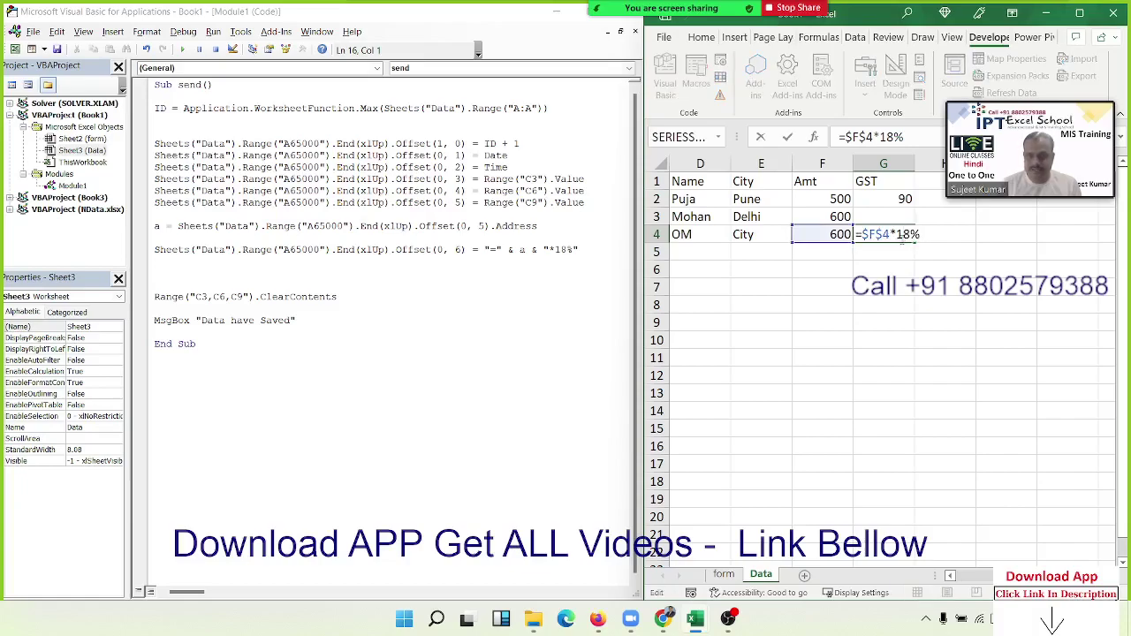
key("Escape")
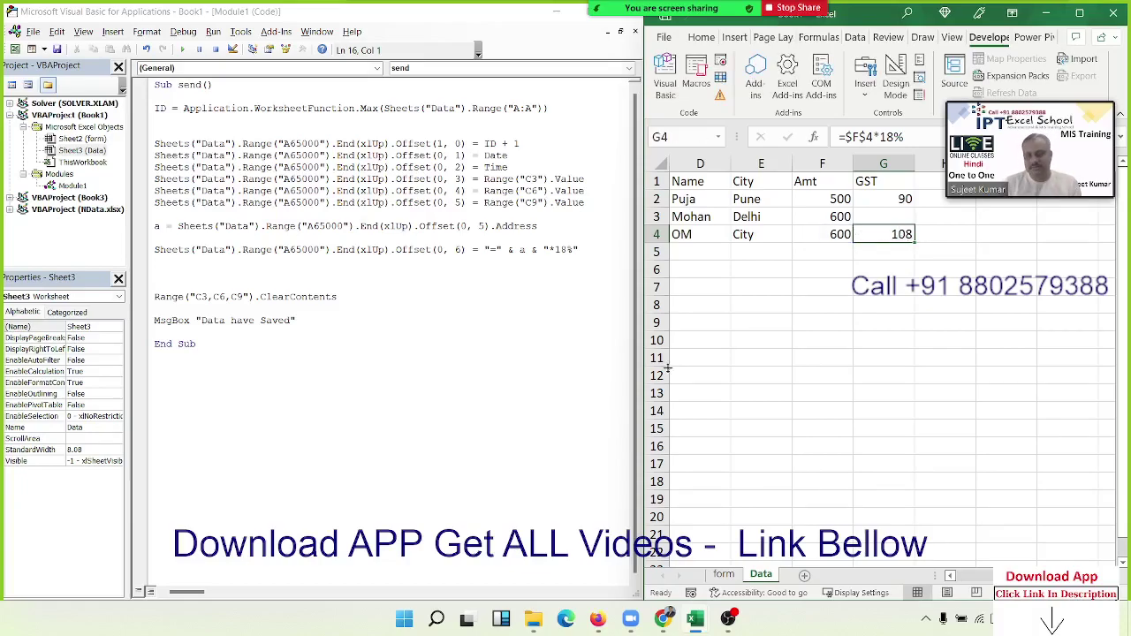
left_click(467, 411)
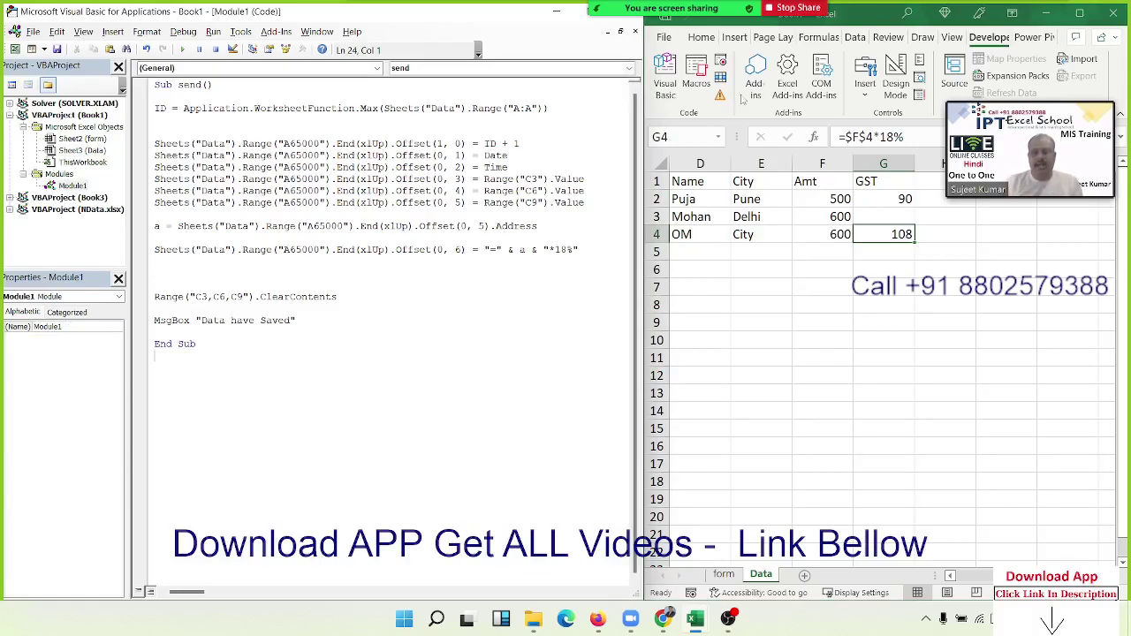
left_click(726, 575)
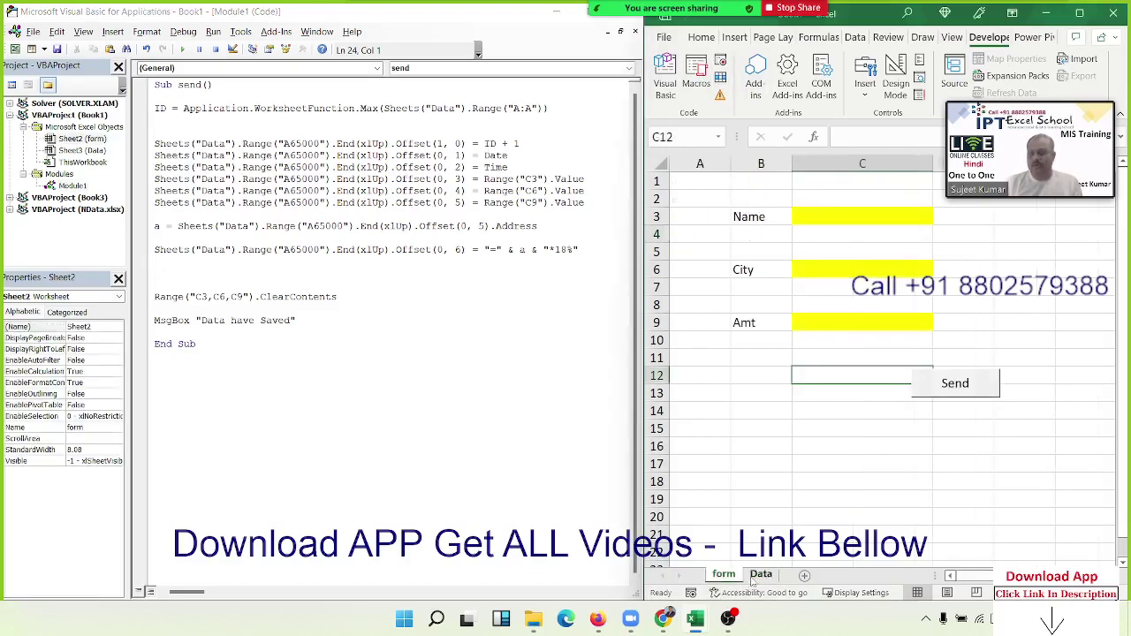
left_click(760, 575)
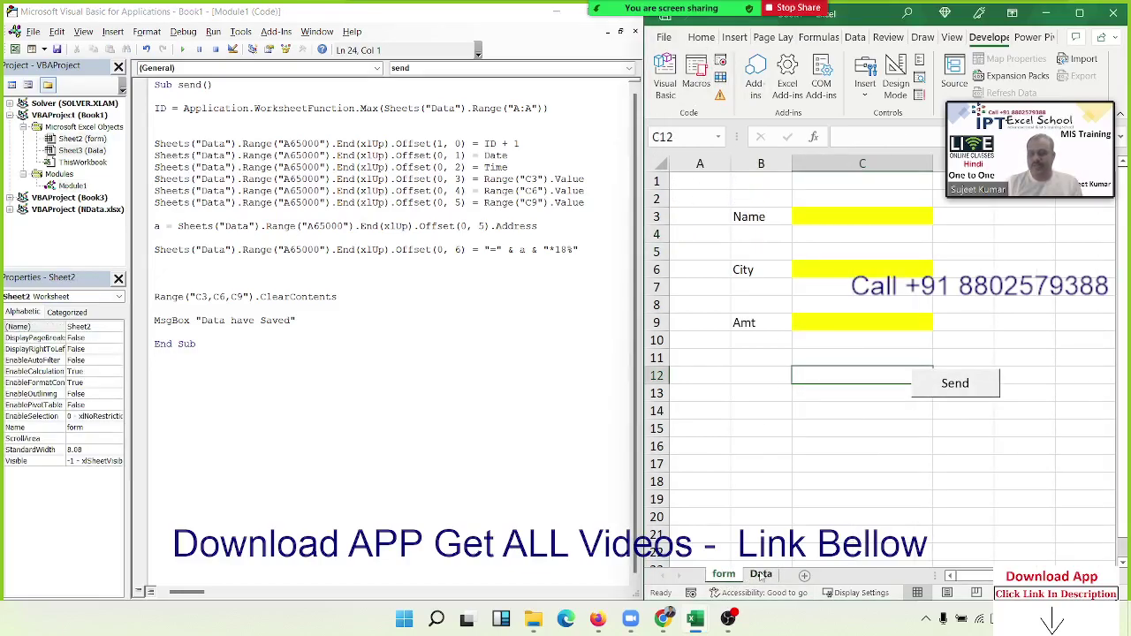